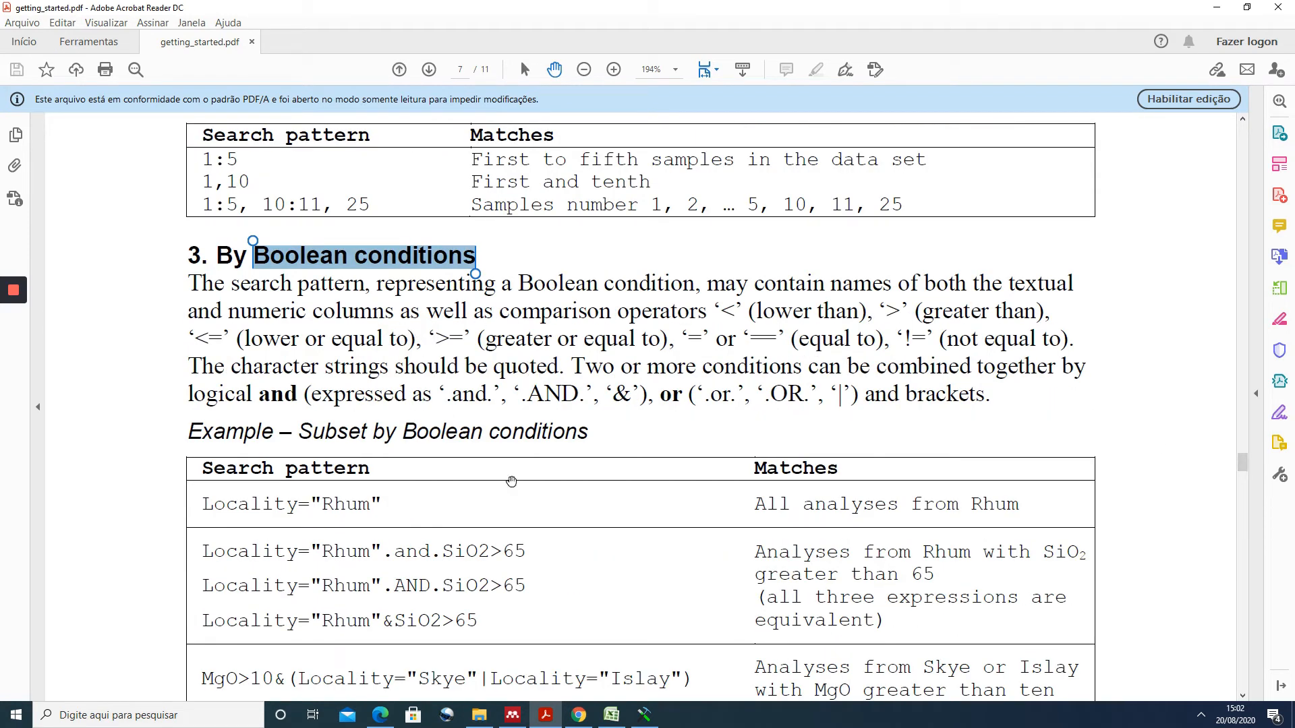
# - Switch to the R Console running GCDkit and look over its data handling commands
pyautogui.moveTo(644, 716)
pyautogui.click(648, 651)
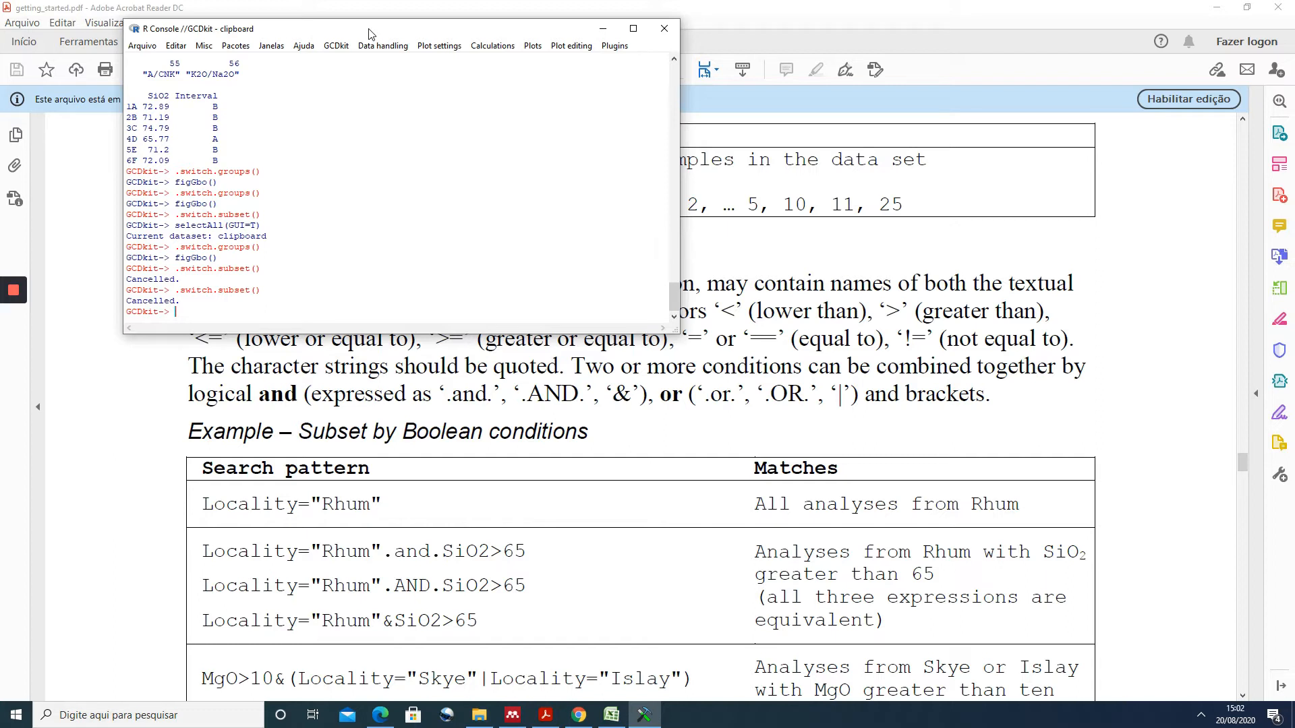
pyautogui.click(337, 45)
pyautogui.click(337, 45)
pyautogui.click(437, 51)
pyautogui.moveTo(404, 50)
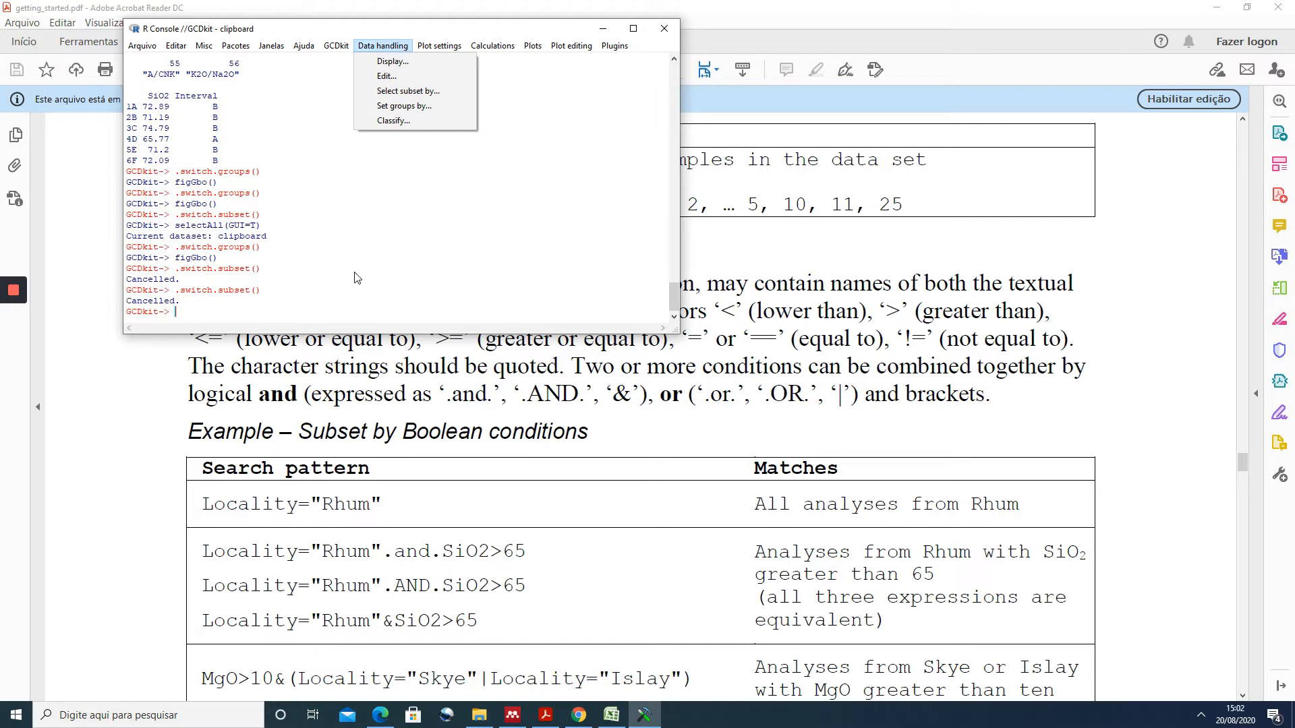
pyautogui.click(436, 290)
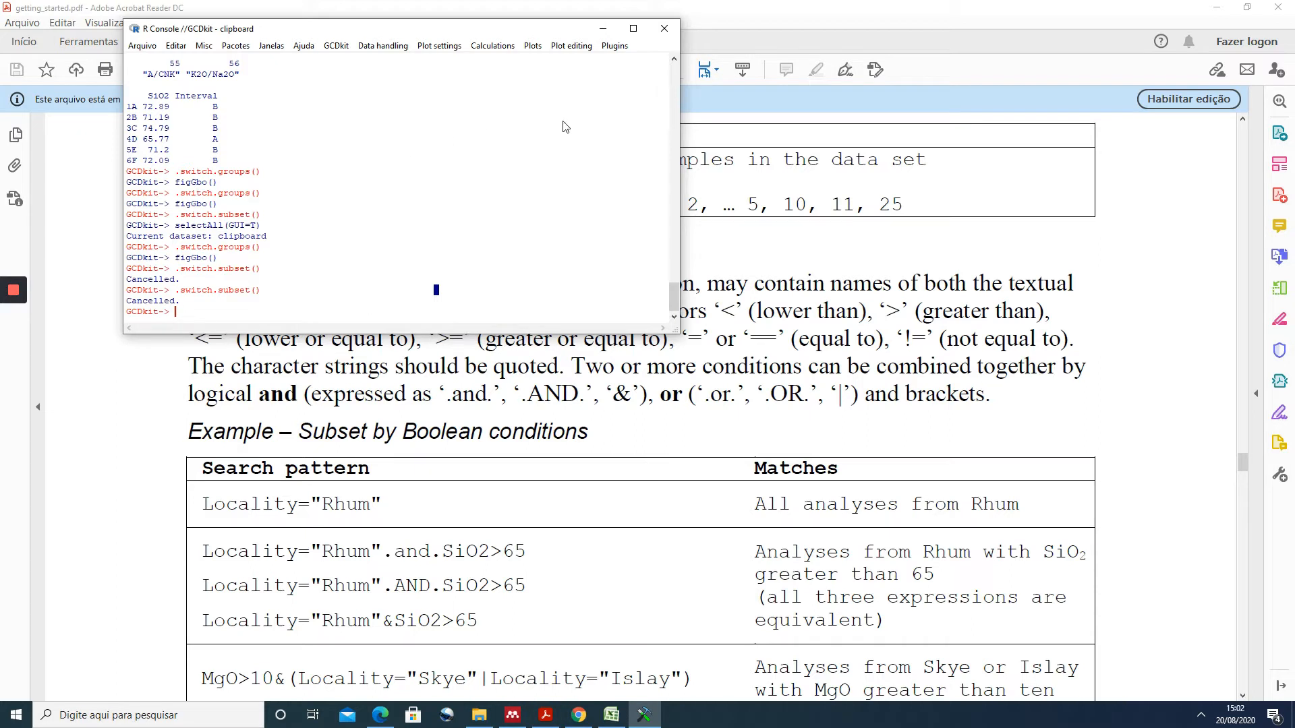
pyautogui.click(381, 46)
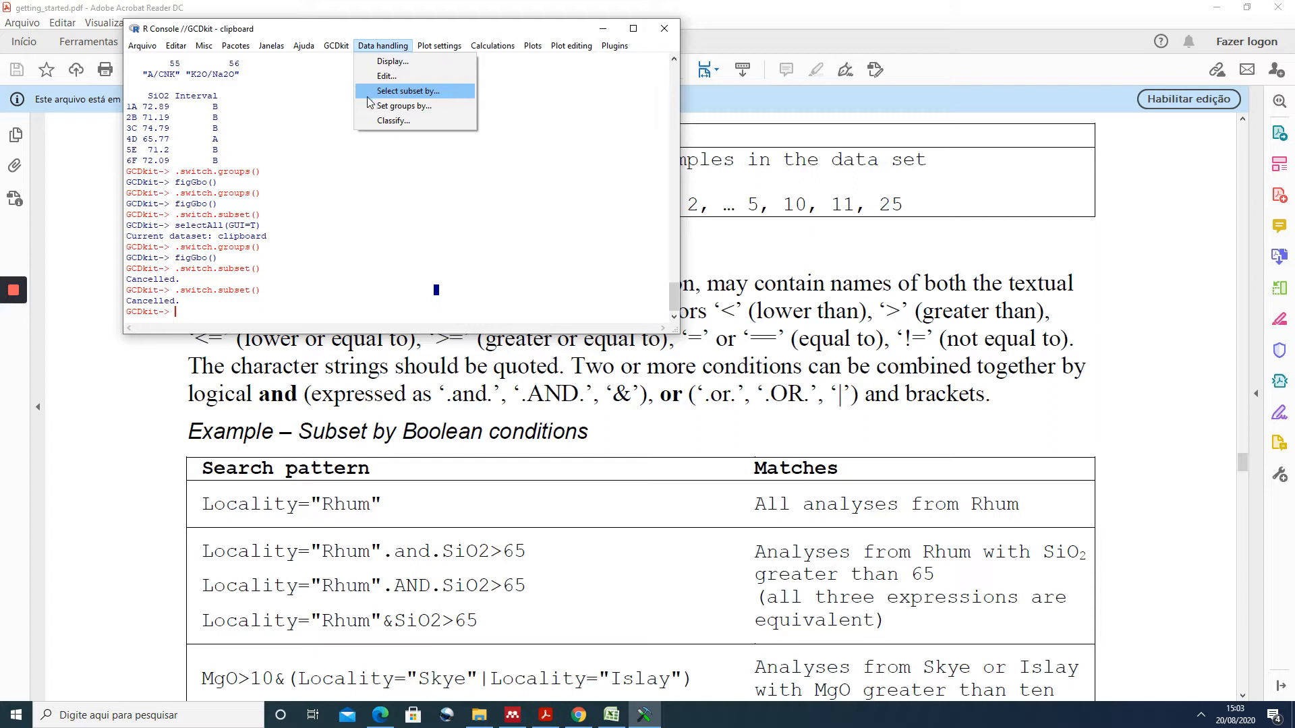
pyautogui.click(421, 94)
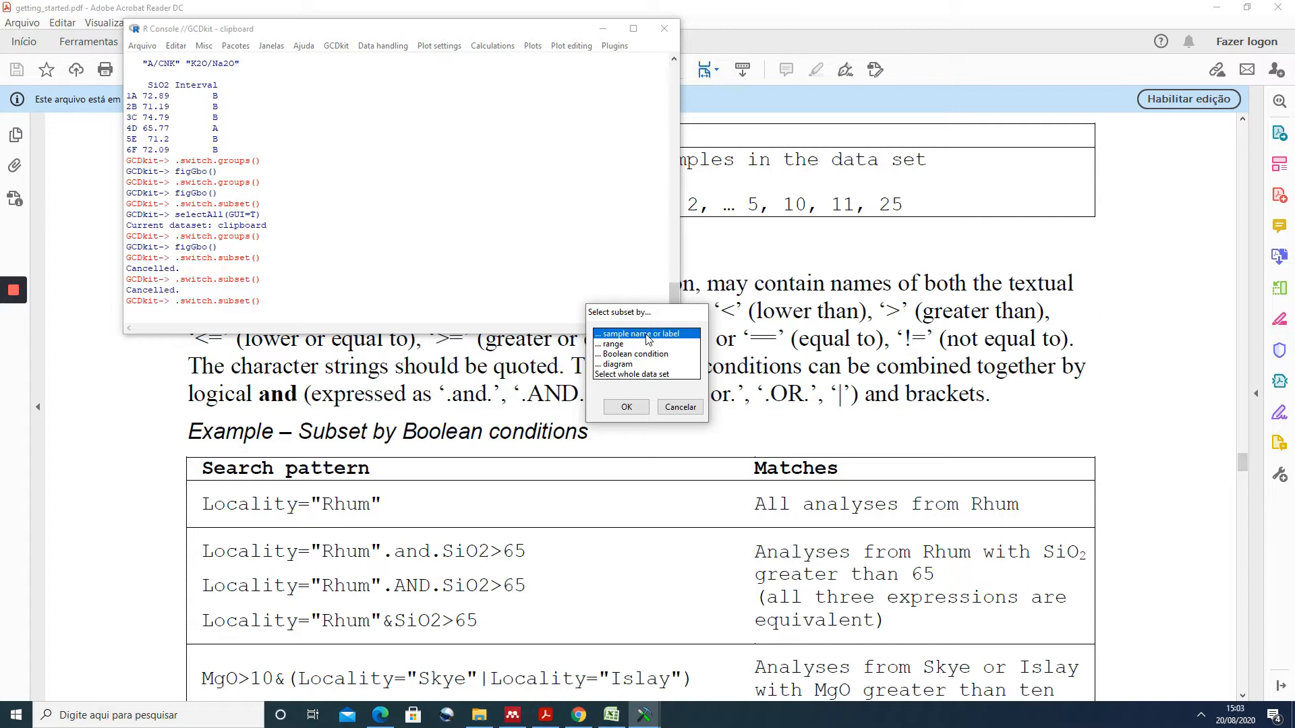
pyautogui.click(614, 347)
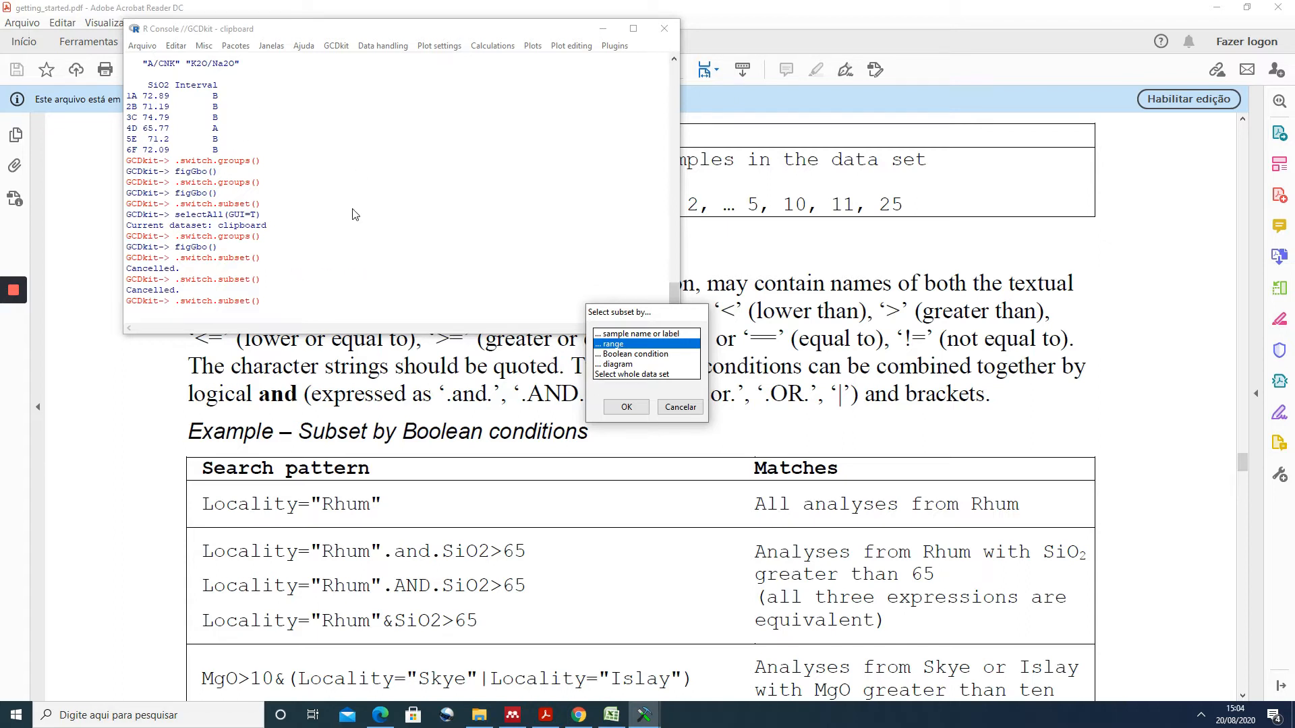
pyautogui.click(656, 356)
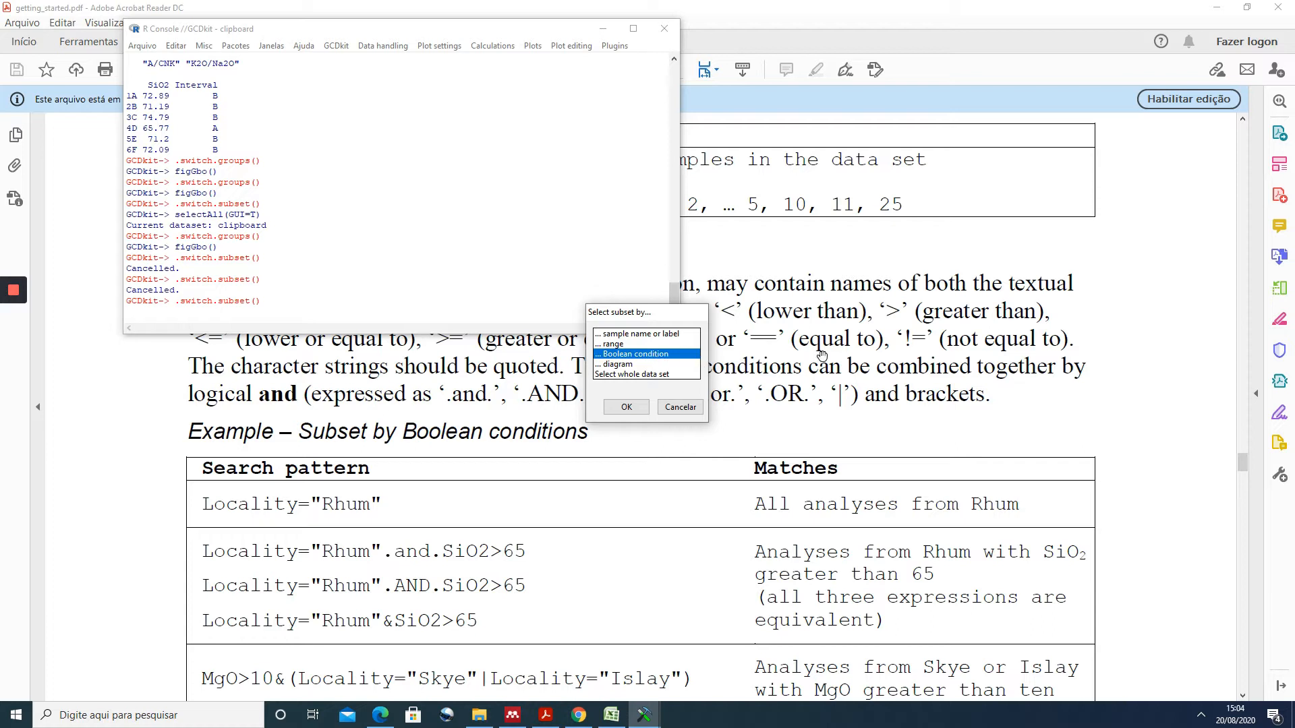
pyautogui.click(817, 280)
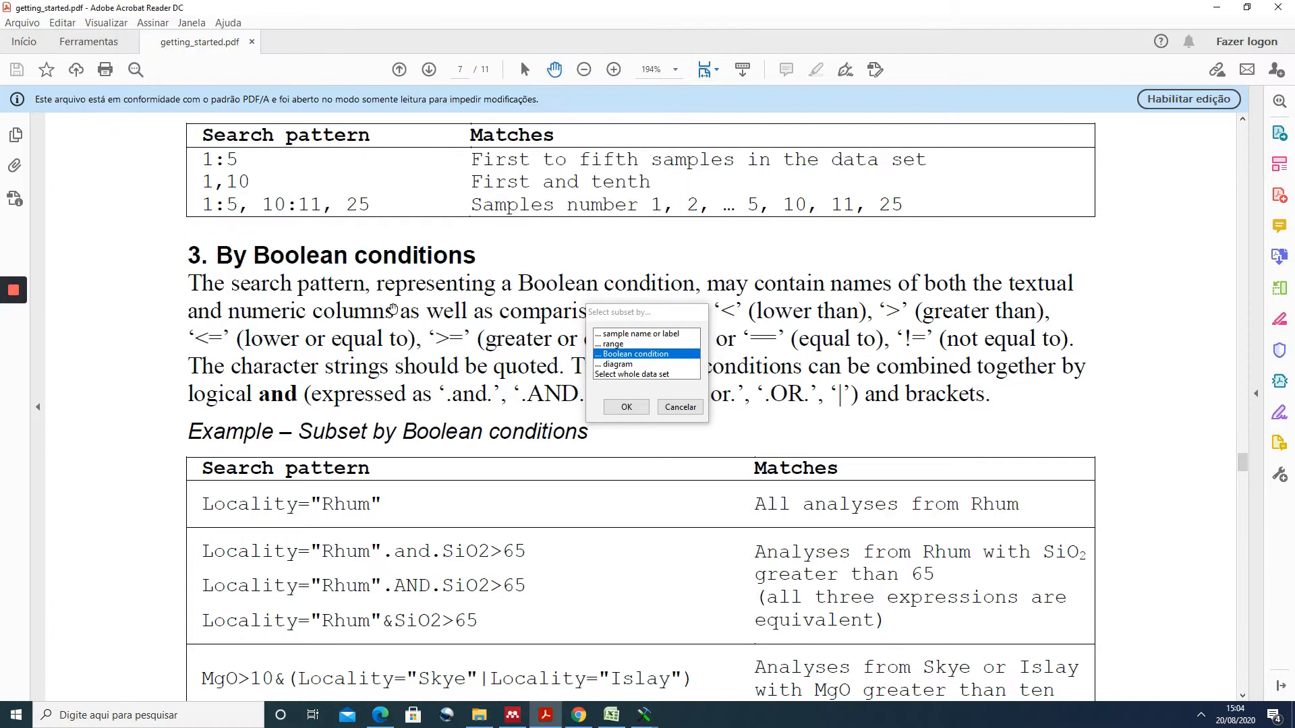
pyautogui.click(637, 409)
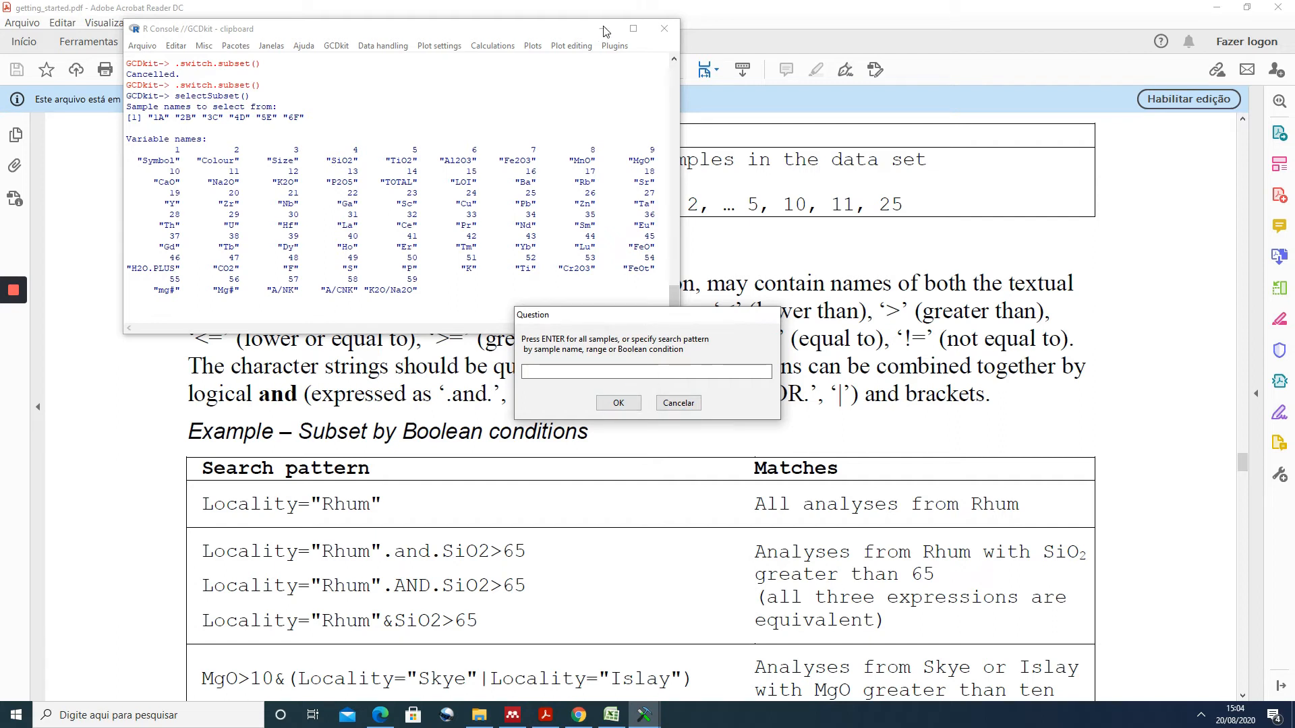
pyautogui.click(677, 403)
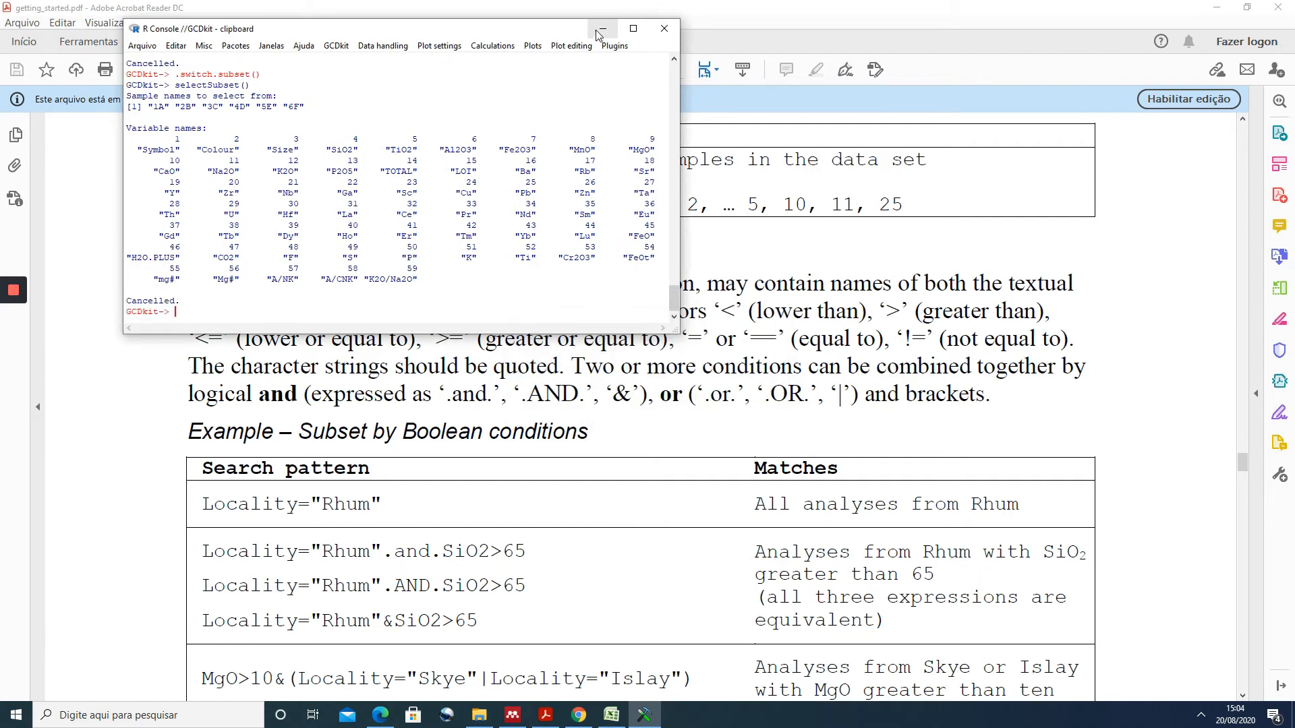
pyautogui.click(602, 28)
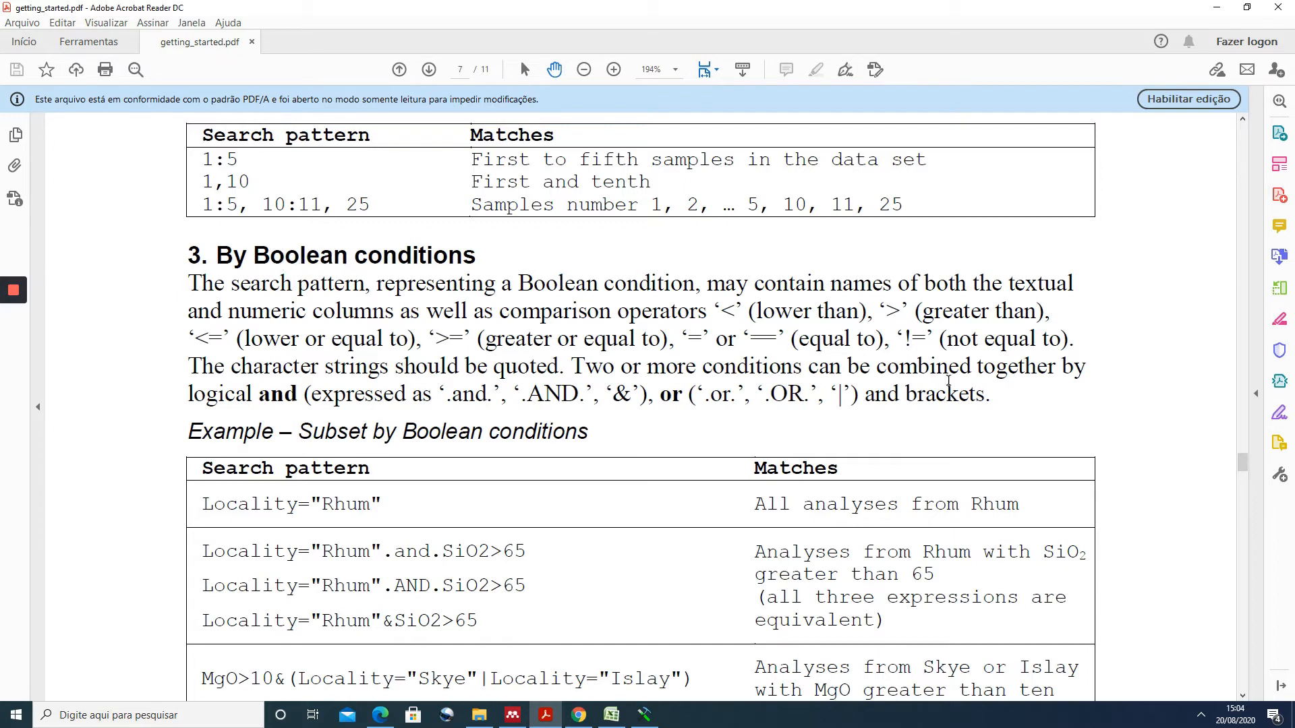
pyautogui.scroll(-1, 512, 499)
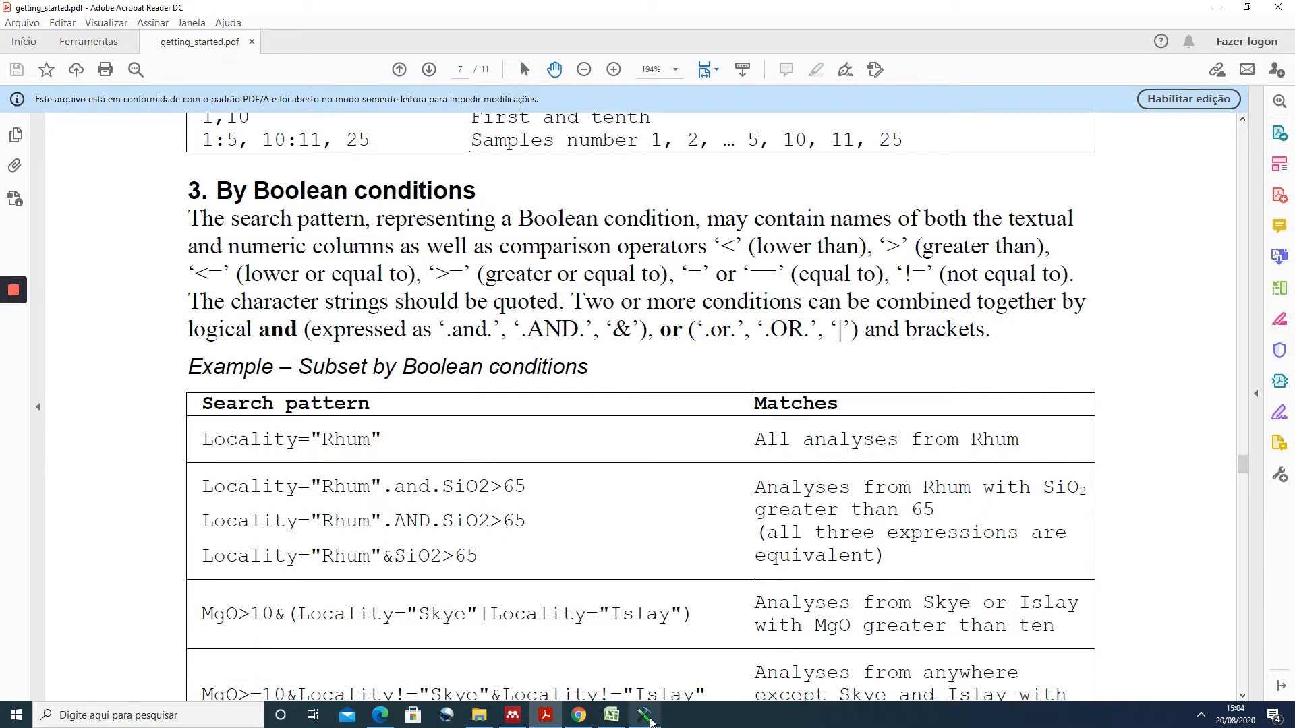
# - In the GCDkit console, select a sample subset by the Boolean condition SiO2>=70
pyautogui.click(644, 715)
pyautogui.click(402, 47)
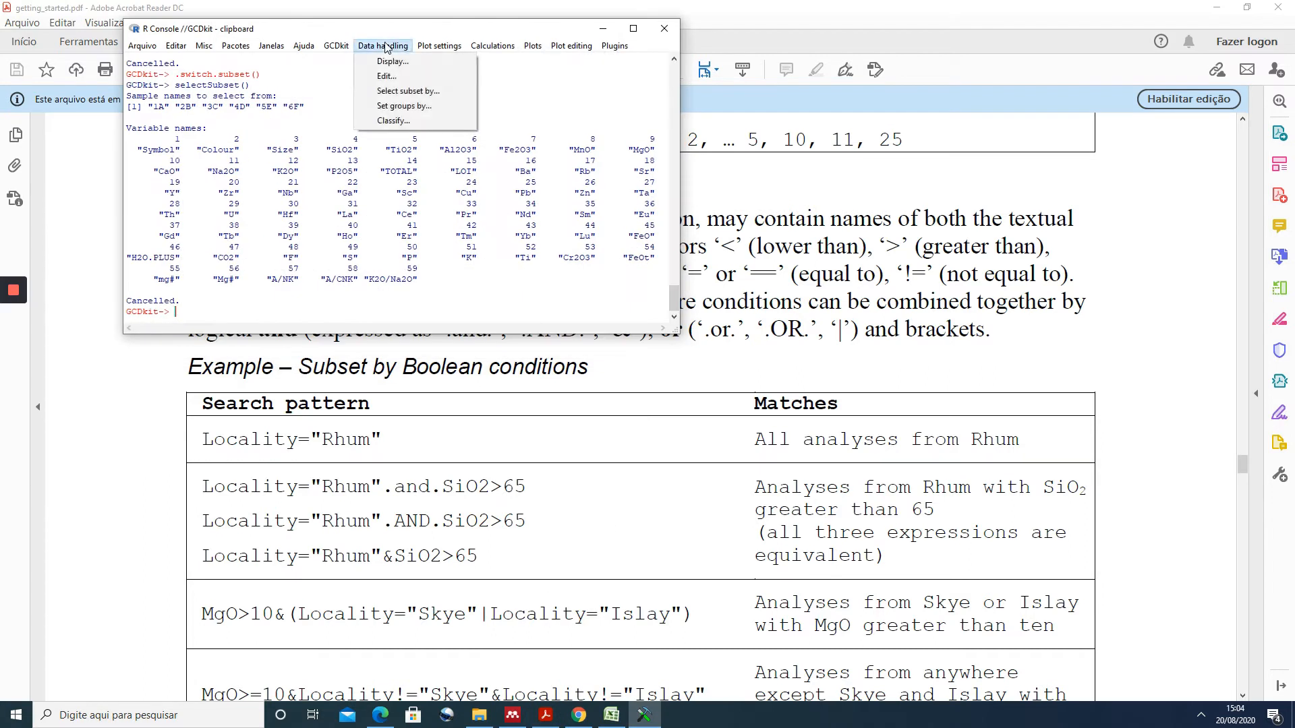
pyautogui.click(388, 91)
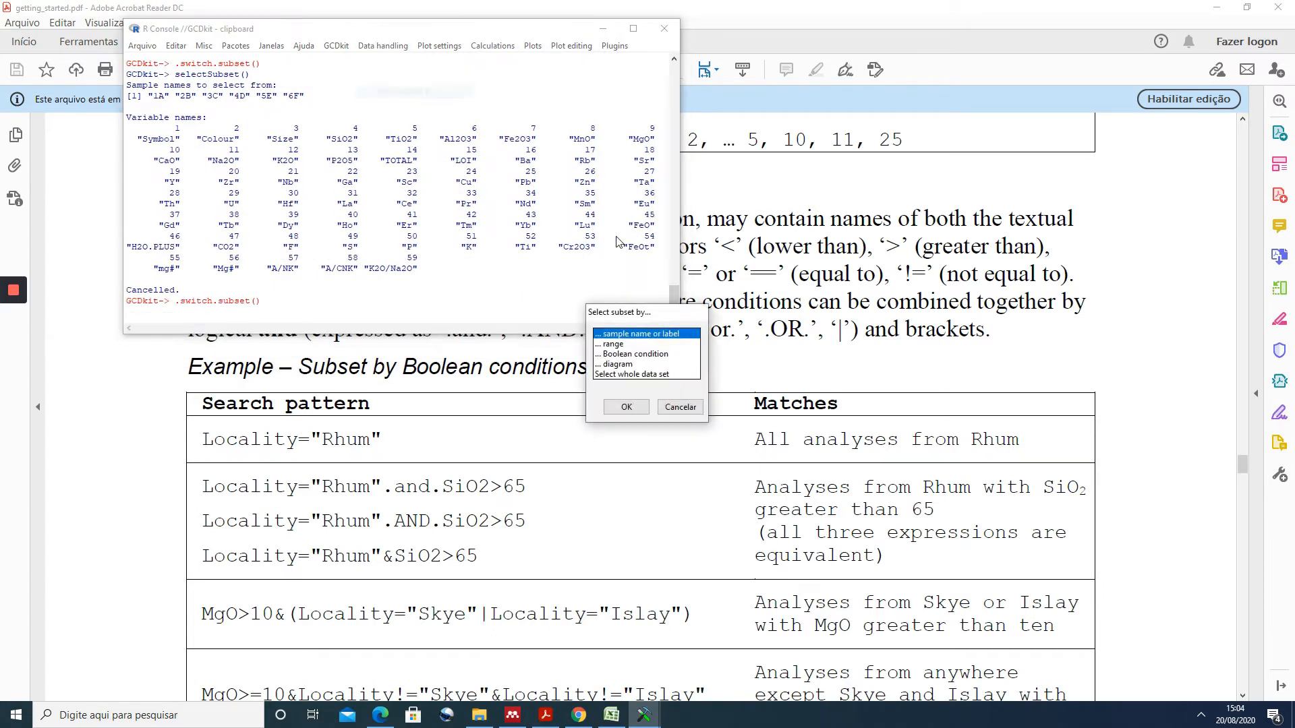
pyautogui.click(632, 355)
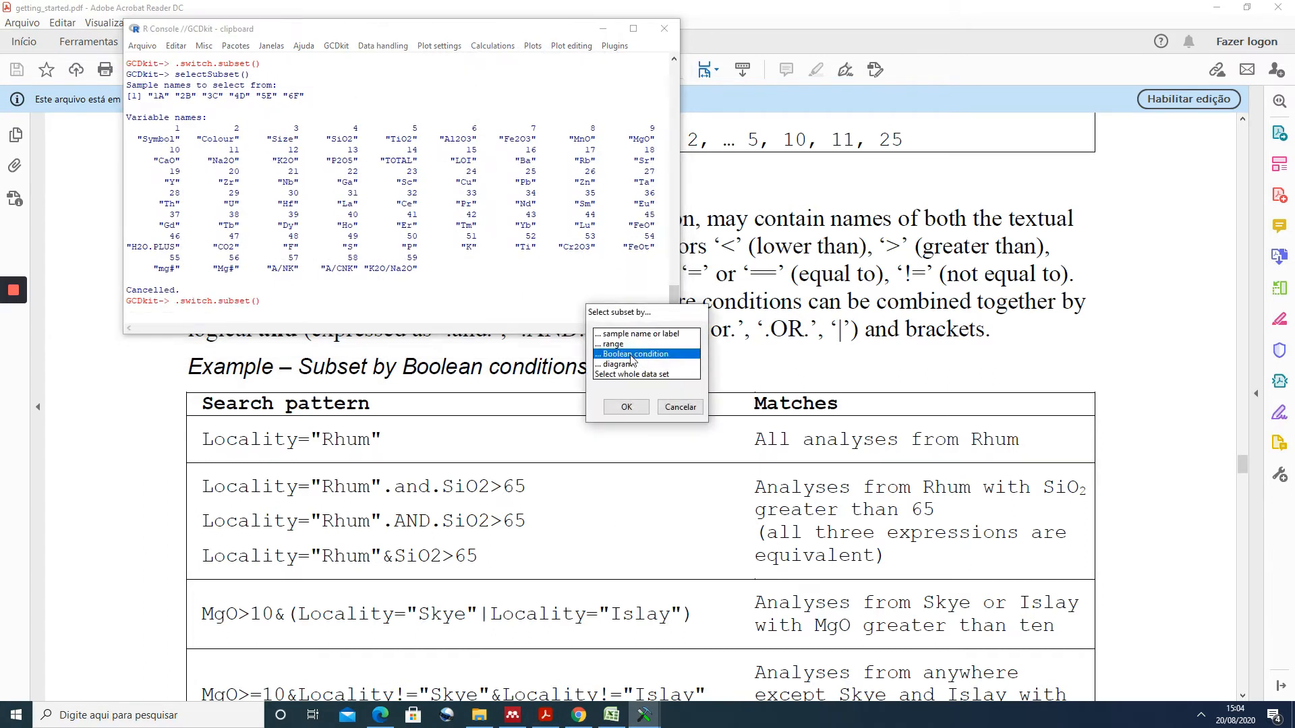
pyautogui.click(628, 407)
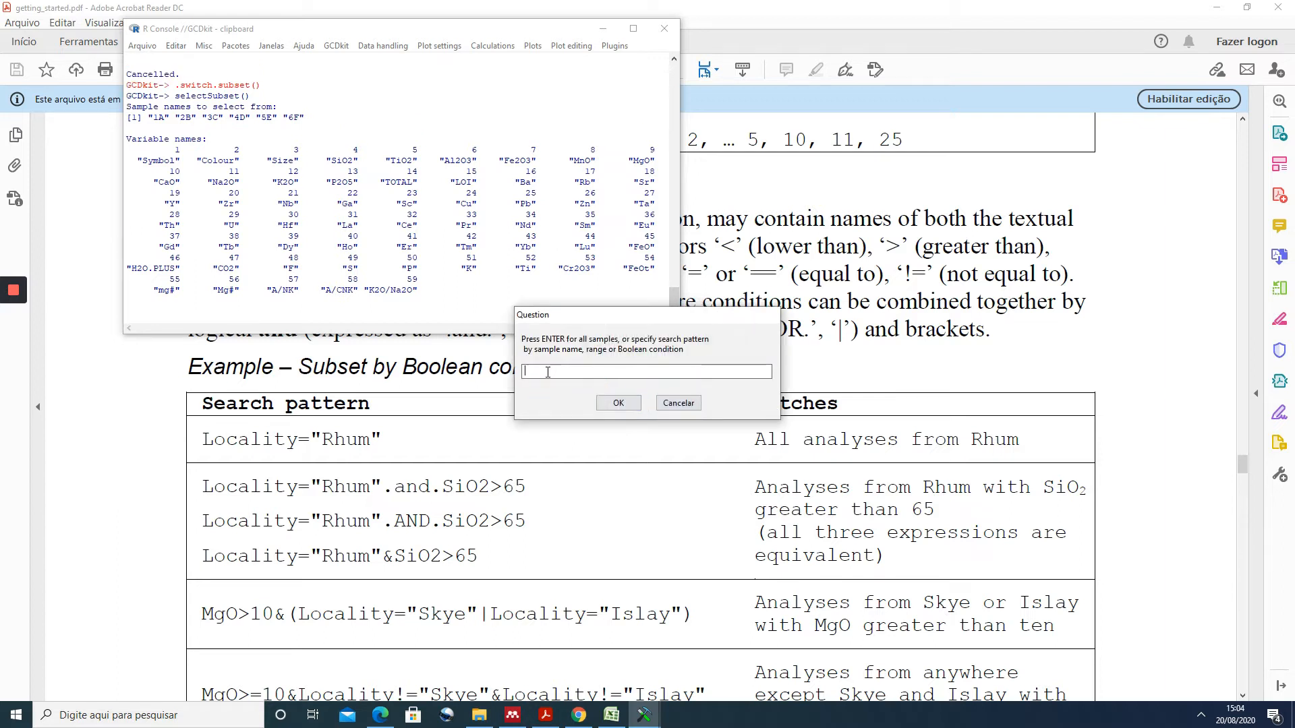
pyautogui.write('SiO2>=70')
pyautogui.click(618, 403)
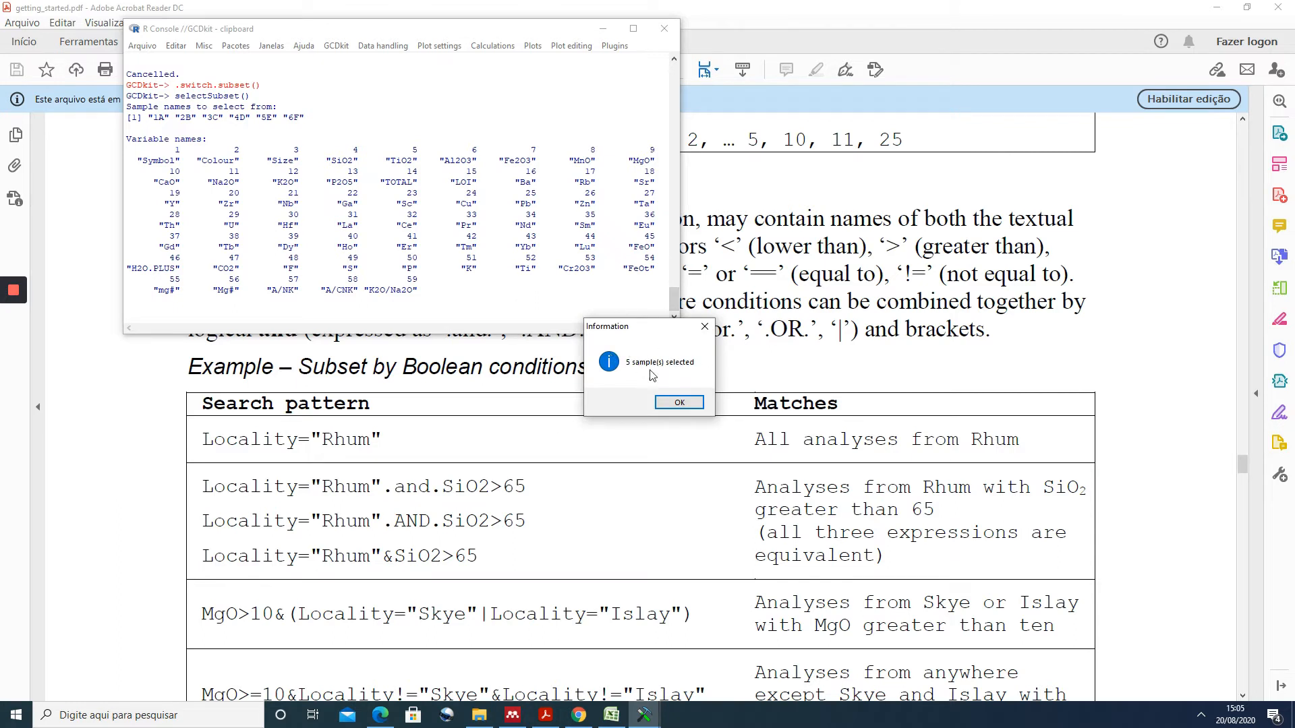
pyautogui.click(680, 403)
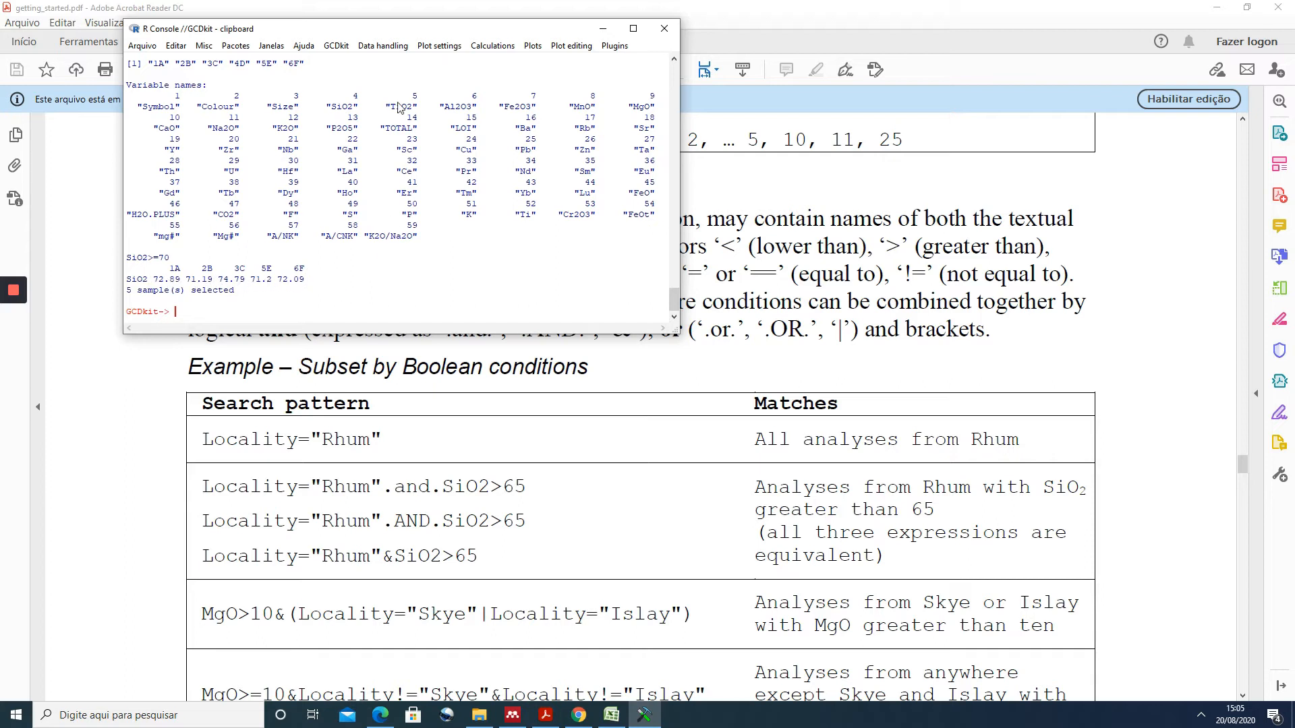
# - Narrow the current subset by sample range 1,3 and accept samples 1A and 3C
pyautogui.click(388, 49)
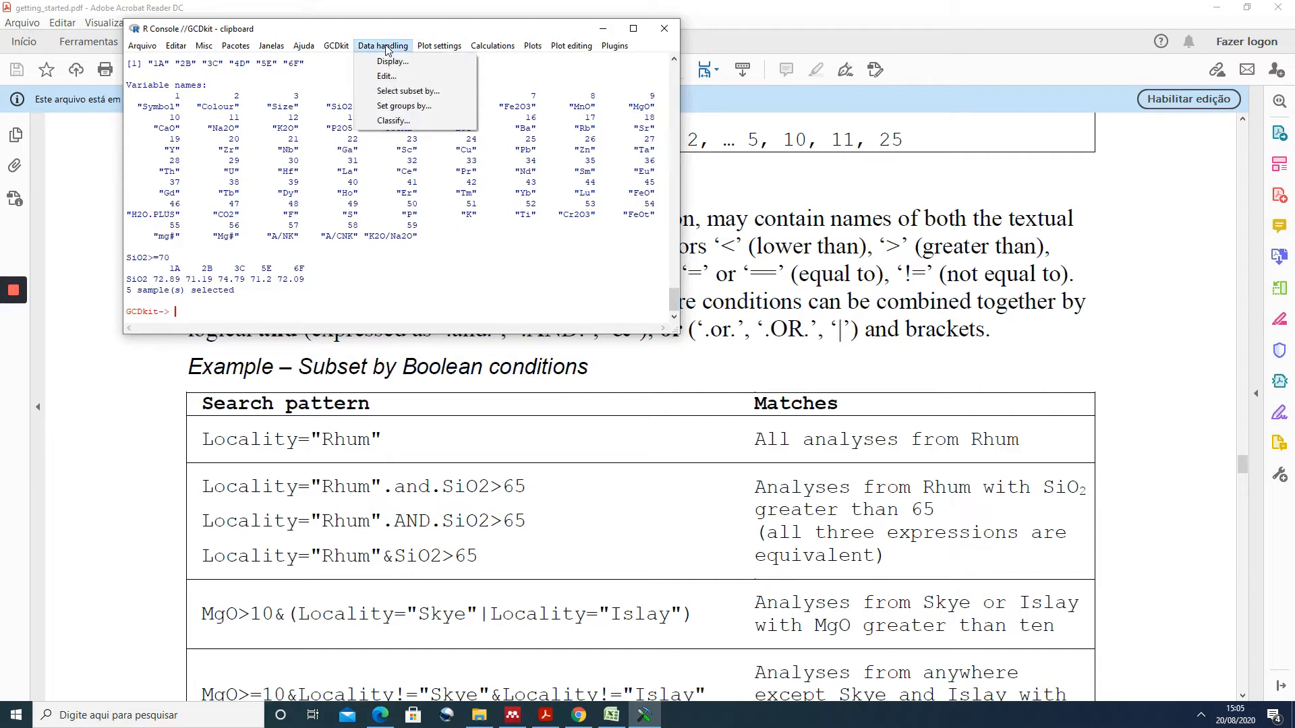
pyautogui.click(405, 91)
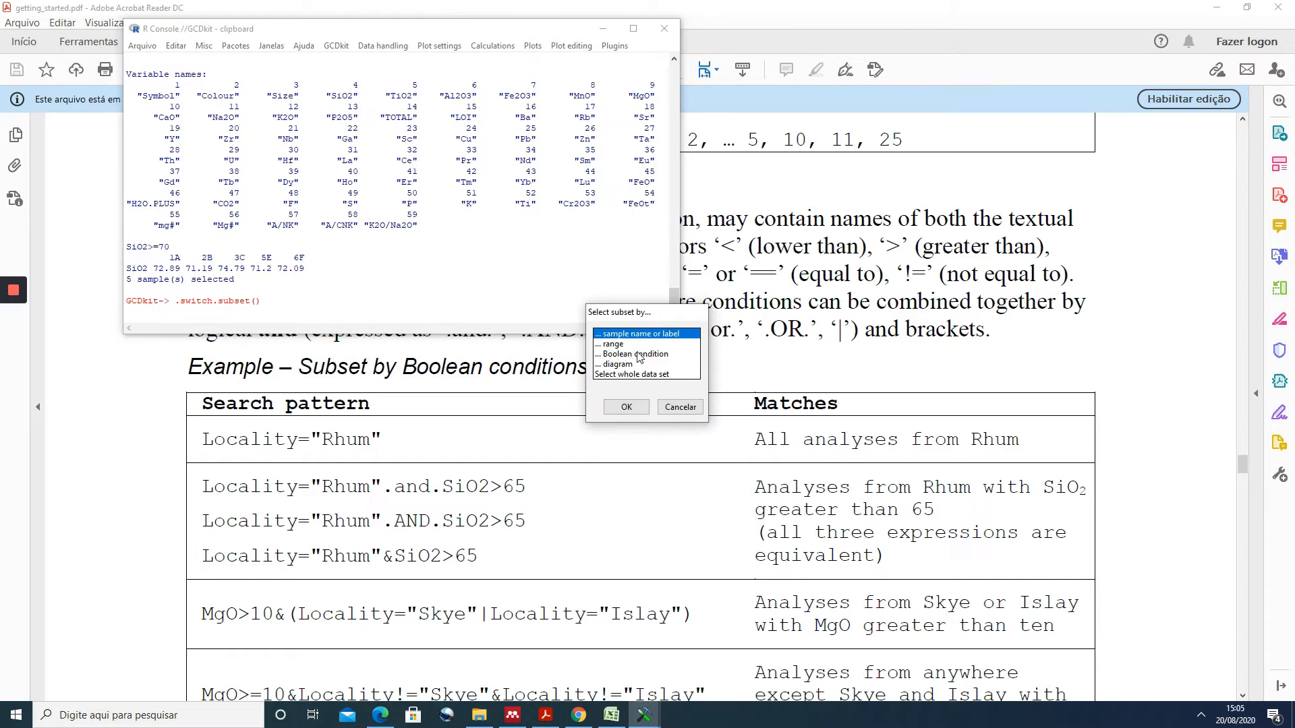
pyautogui.click(615, 346)
pyautogui.click(626, 408)
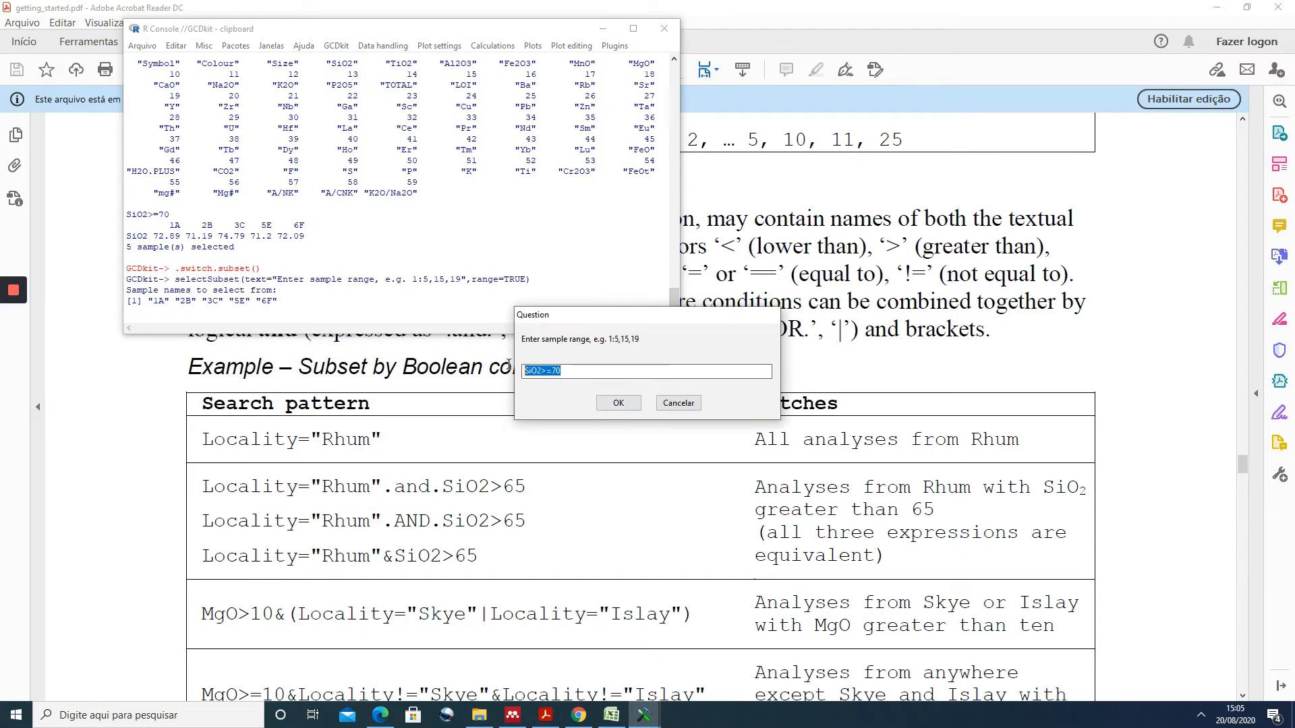
pyautogui.press('BackSpace')
pyautogui.write('1,3')
pyautogui.click(616, 403)
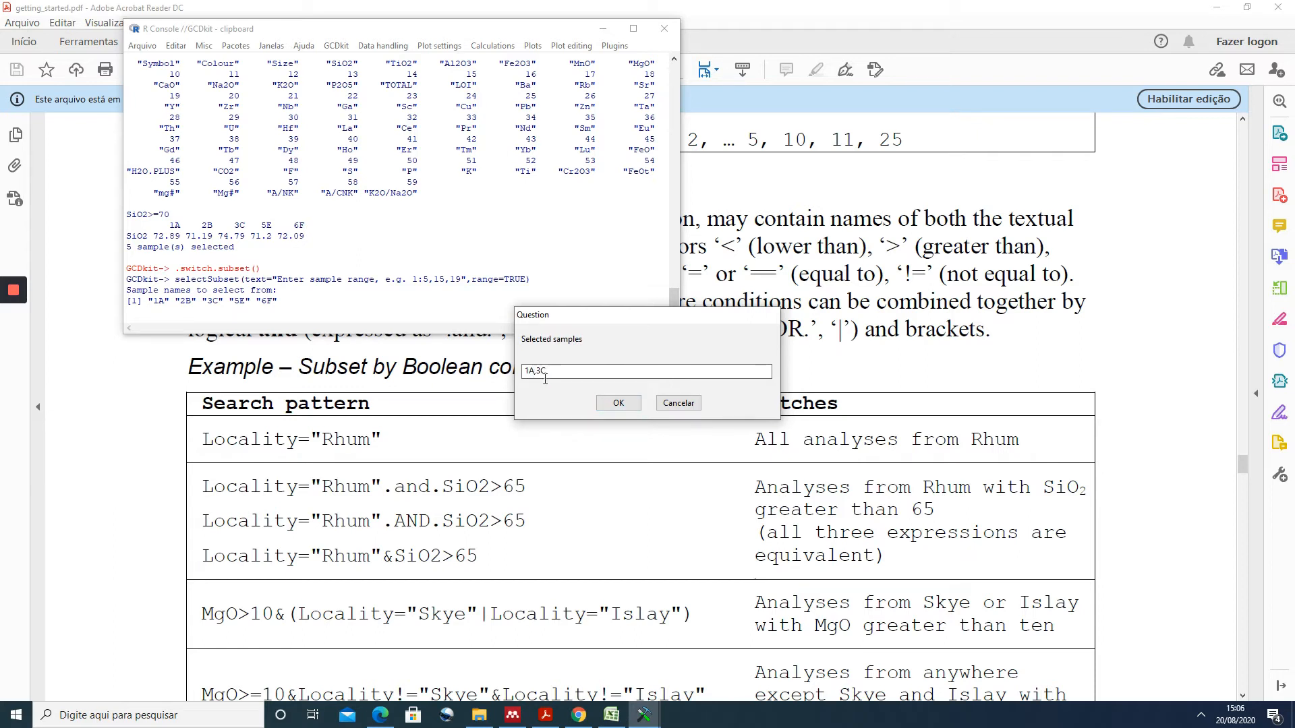
pyautogui.click(618, 403)
pyautogui.click(674, 399)
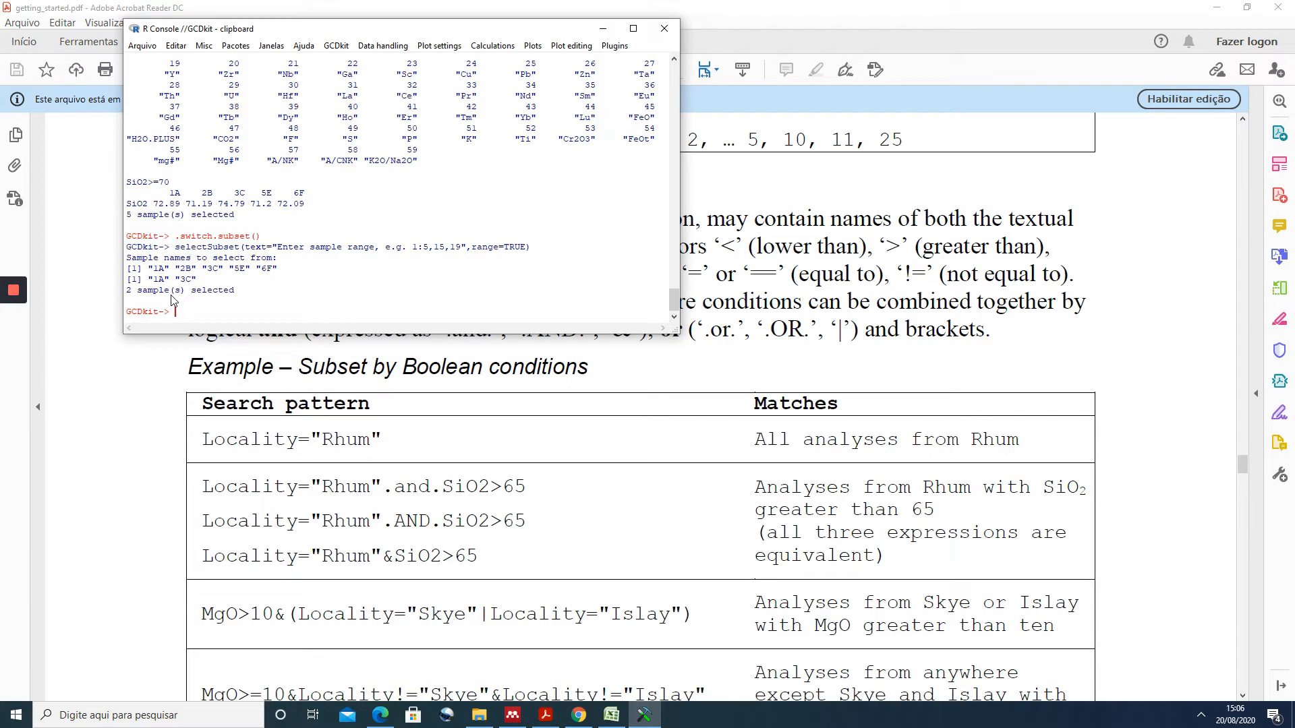
# - Reset the sample selection to the whole data set
pyautogui.click(383, 47)
pyautogui.click(399, 90)
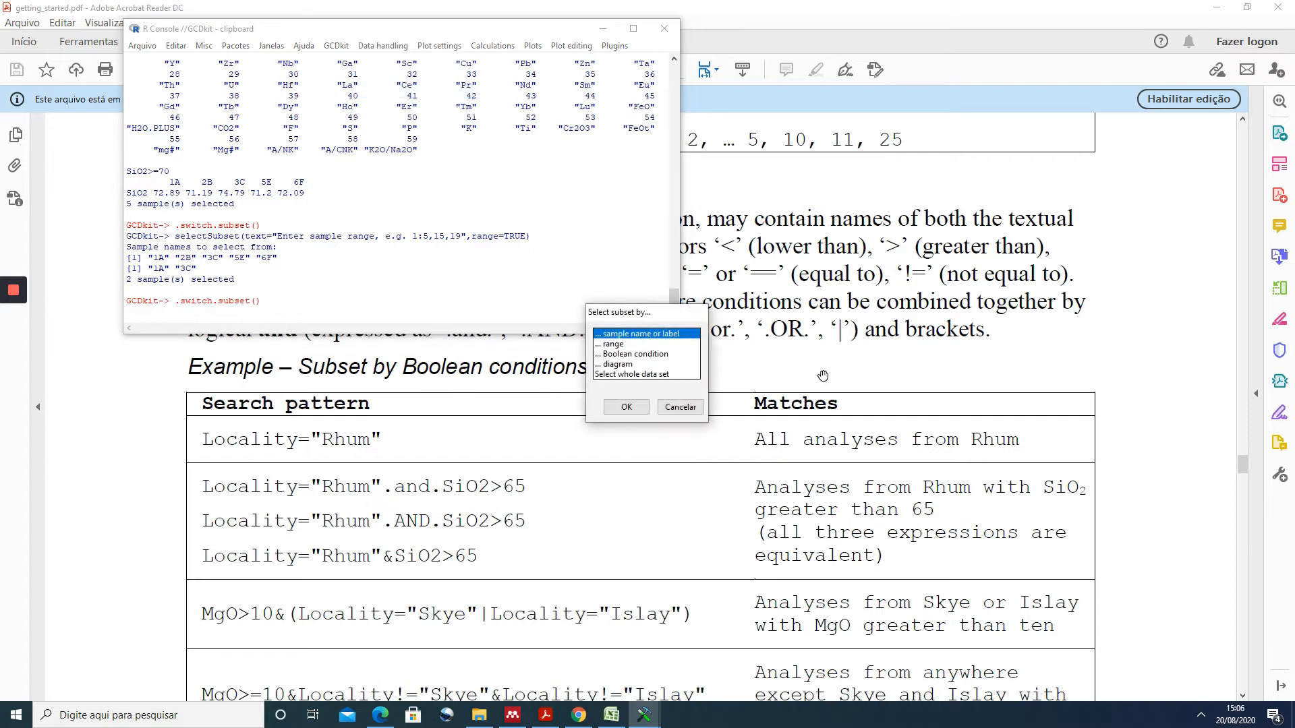
pyautogui.click(648, 377)
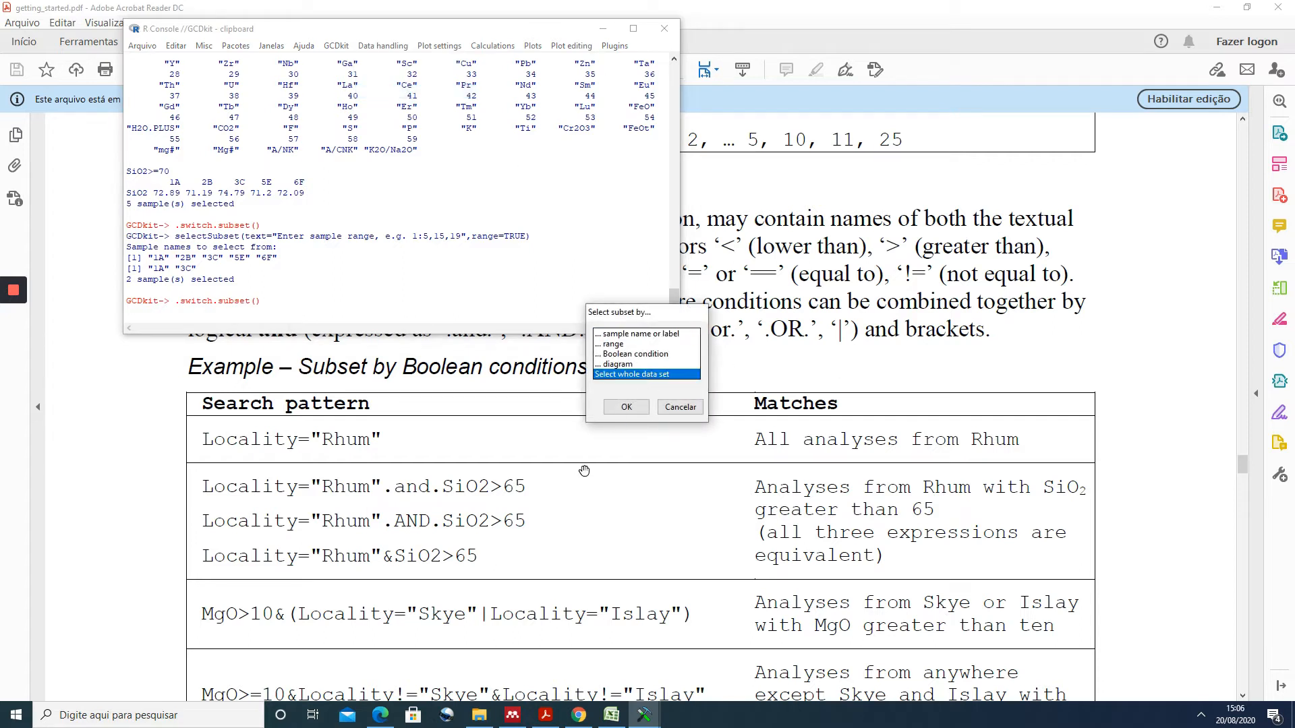
pyautogui.click(626, 413)
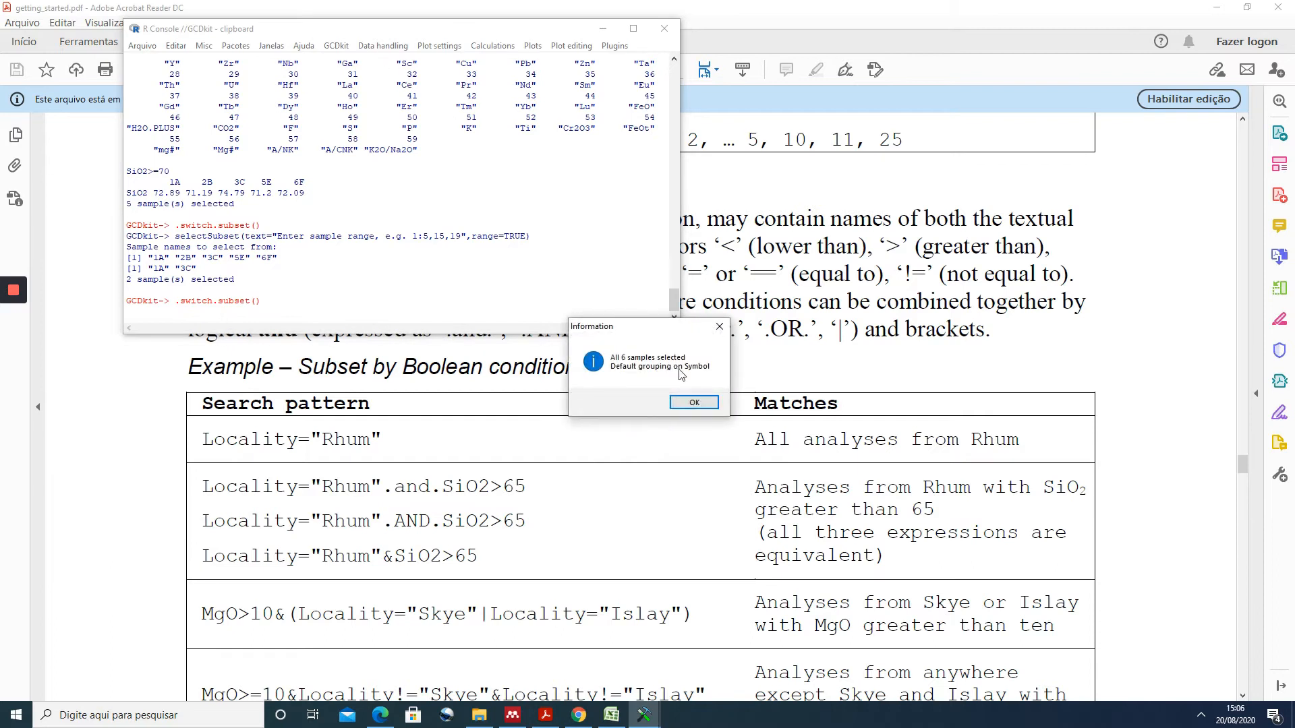
pyautogui.click(685, 399)
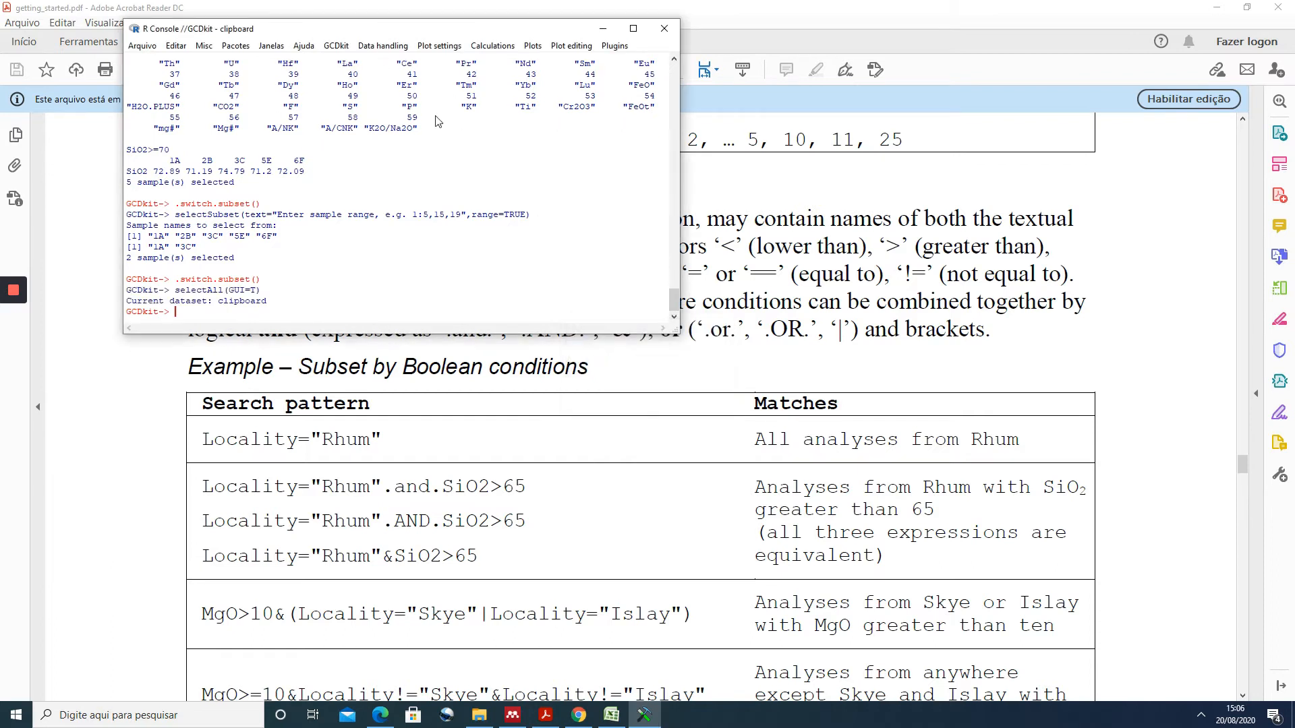
# - Start a subset selection by diagram using the AFM (Irvine + Baragar 1971) plot
pyautogui.click(373, 45)
pyautogui.click(381, 89)
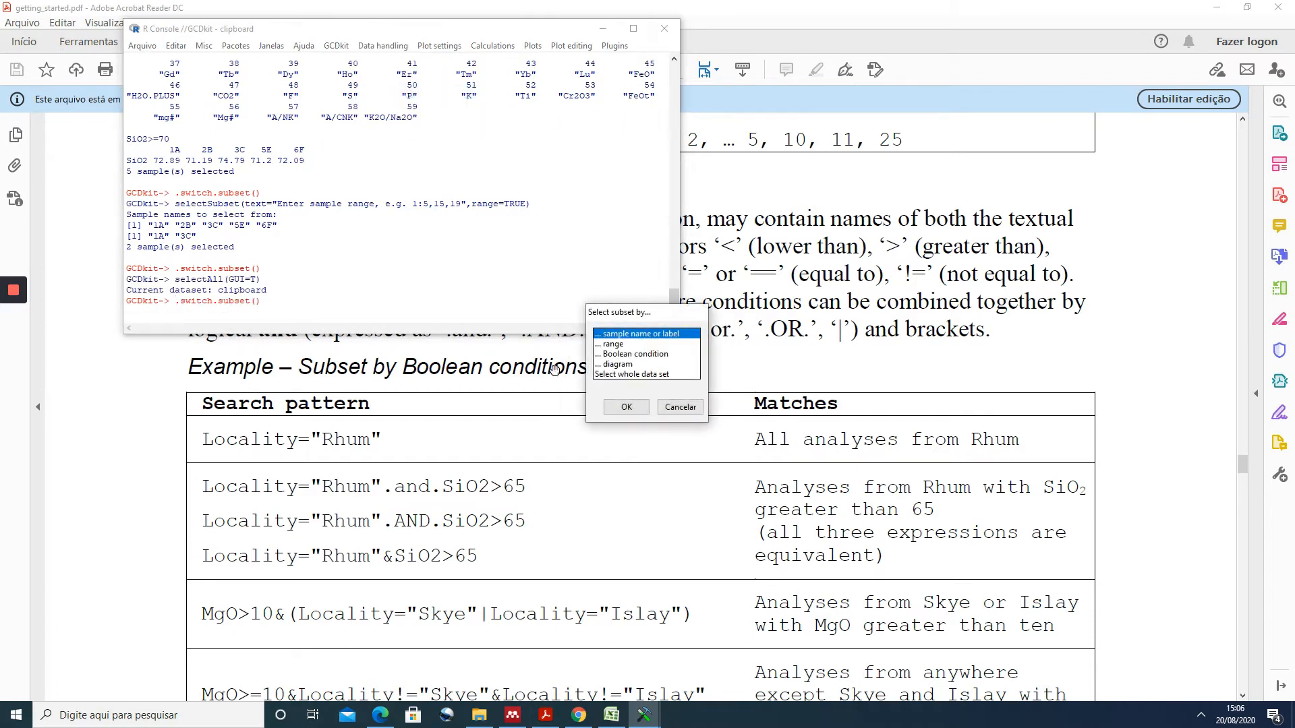
pyautogui.click(623, 365)
pyautogui.click(634, 408)
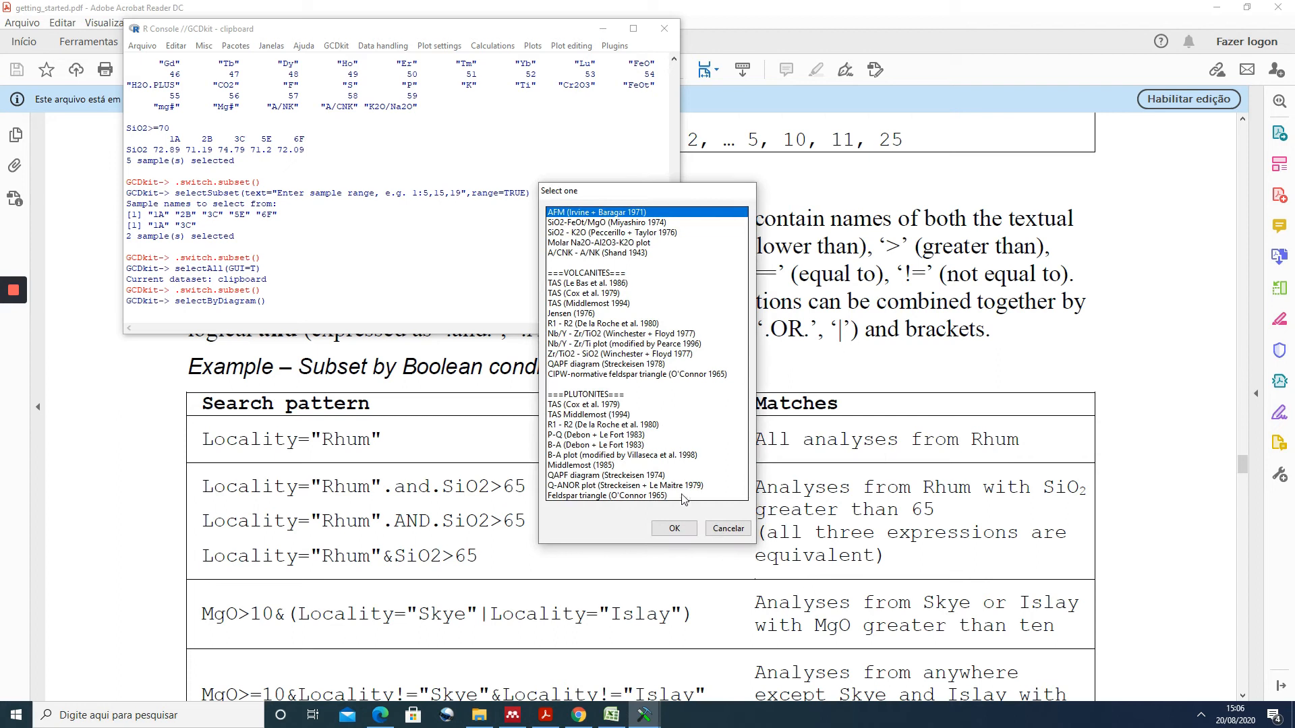
pyautogui.click(674, 529)
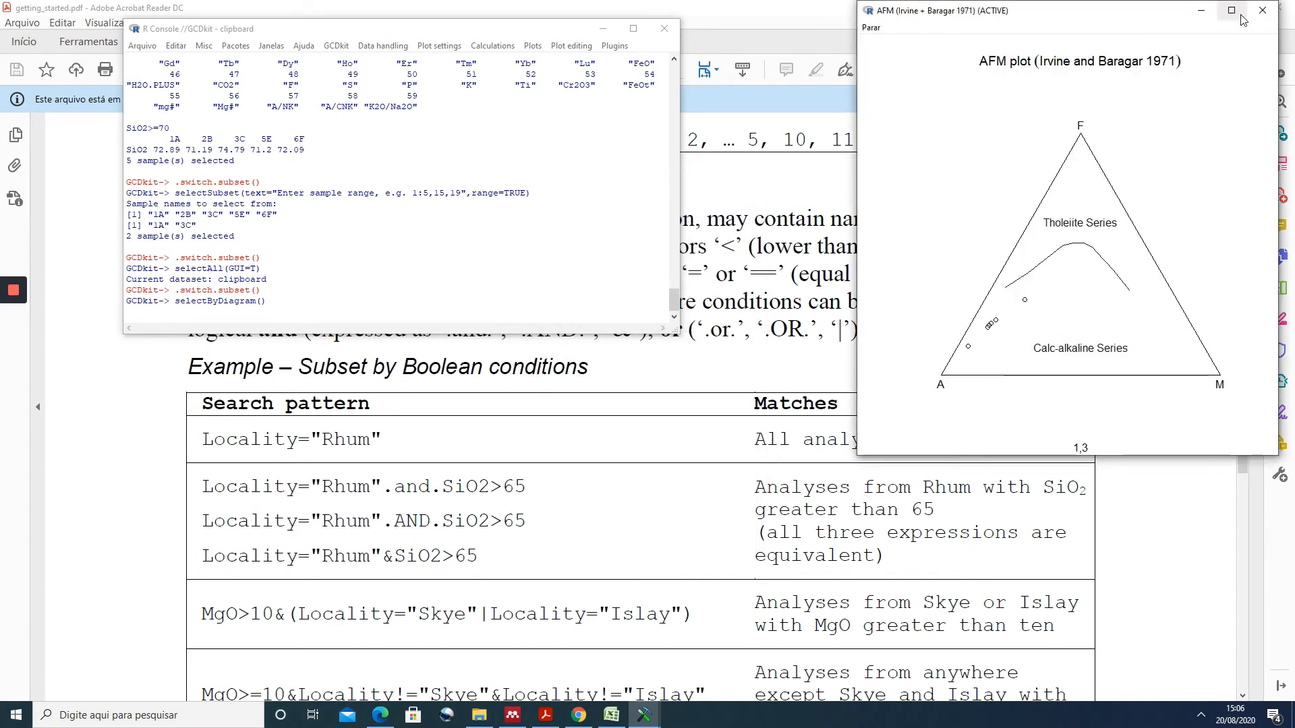
# - Select the samples in the Calc-alkaline Series field of the AFM plot and stop the locator to finish the selection
pyautogui.click(991, 325)
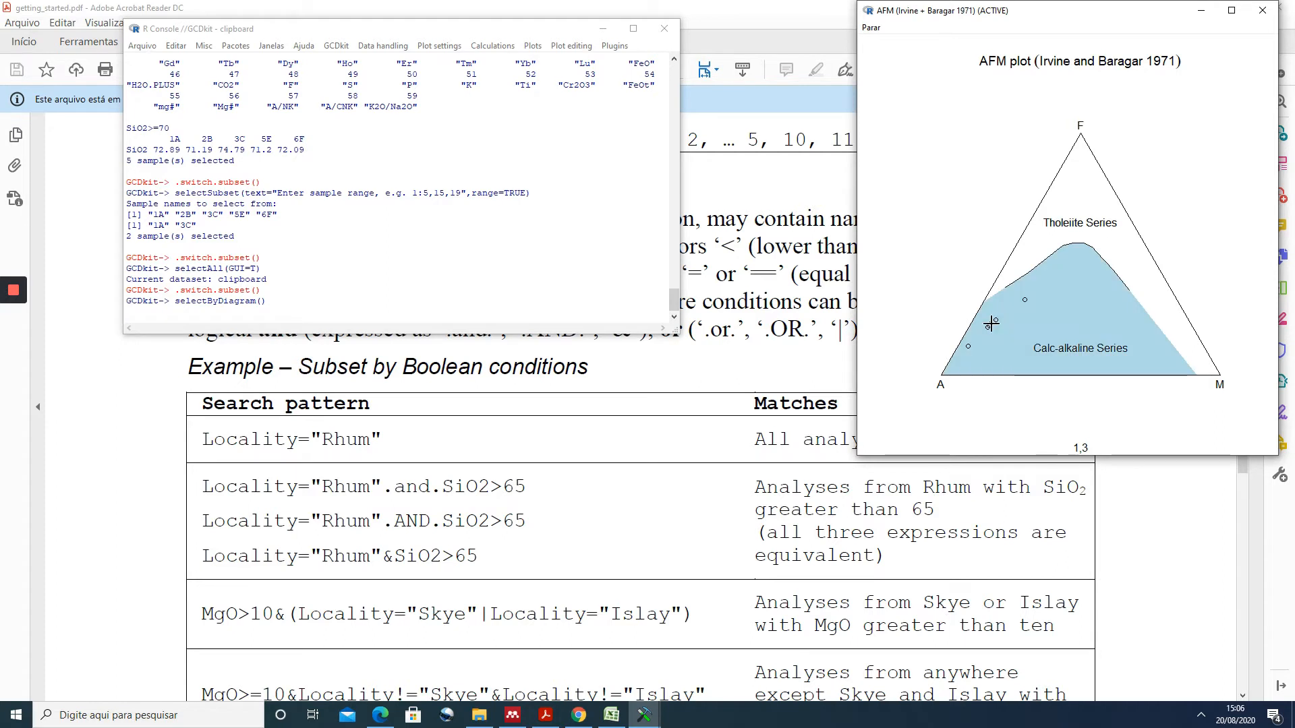
pyautogui.click(997, 322)
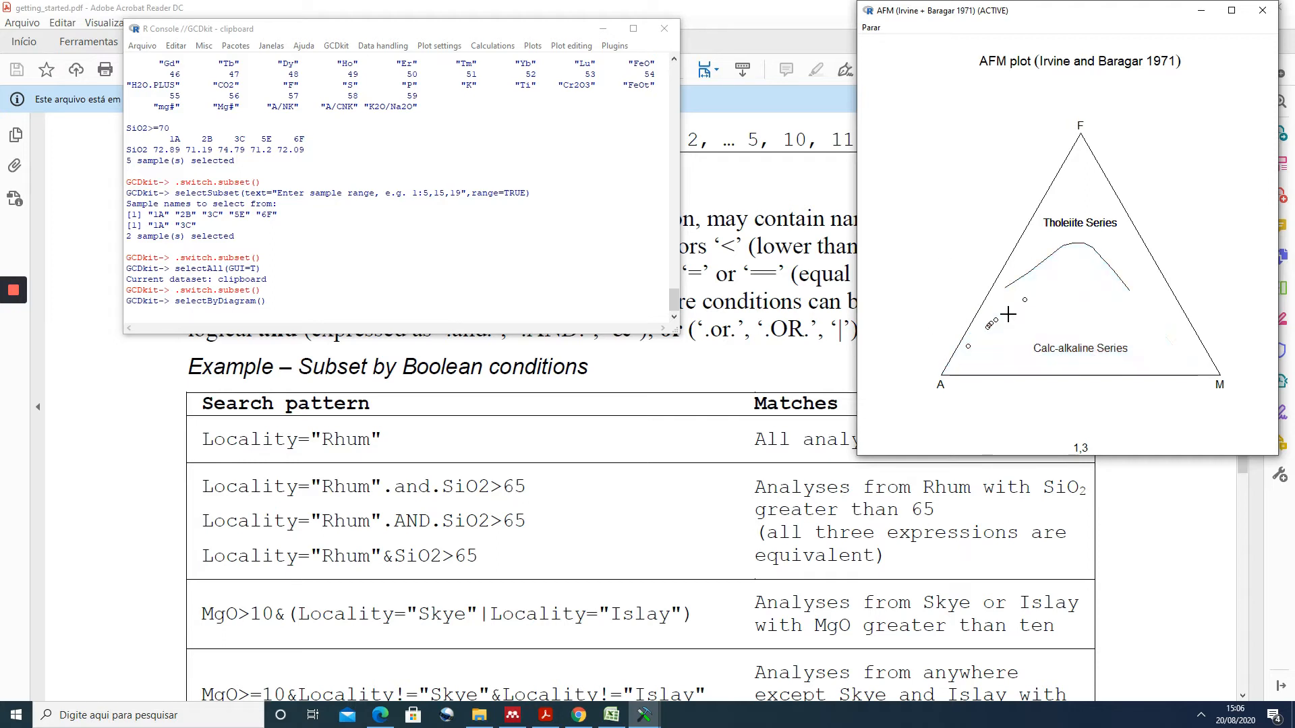
pyautogui.click(870, 28)
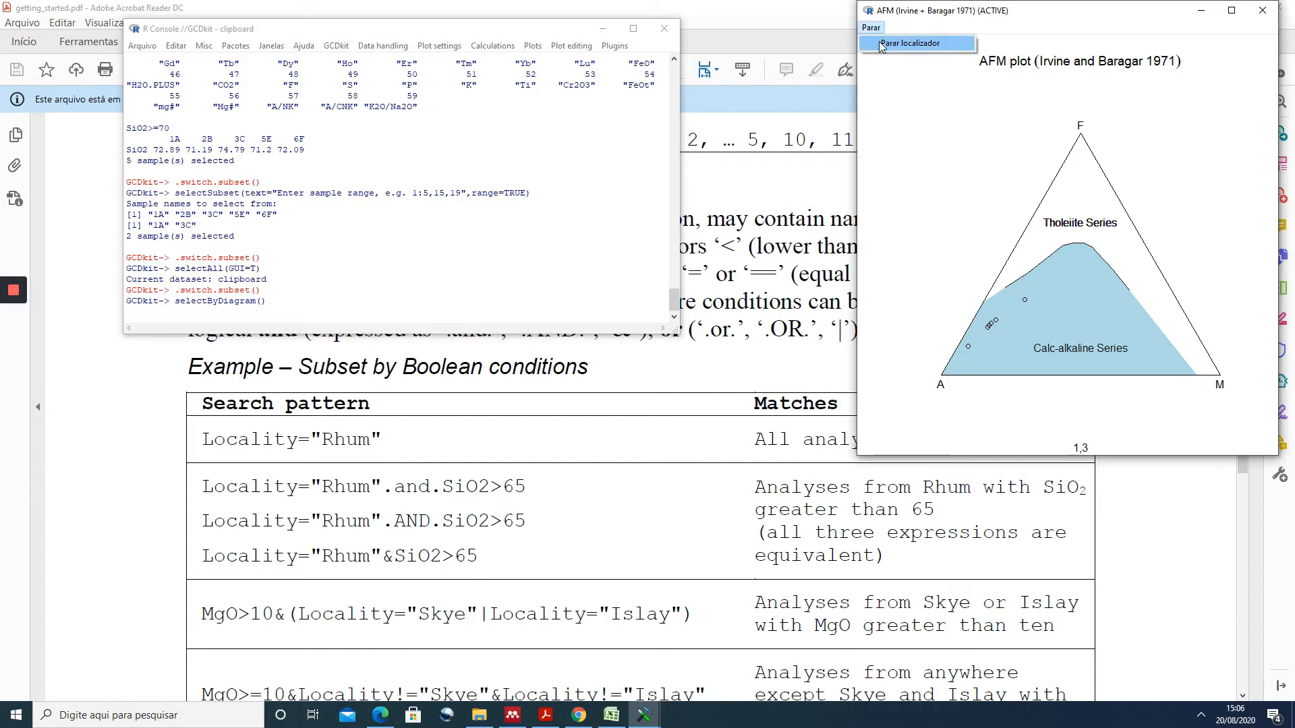
pyautogui.click(925, 44)
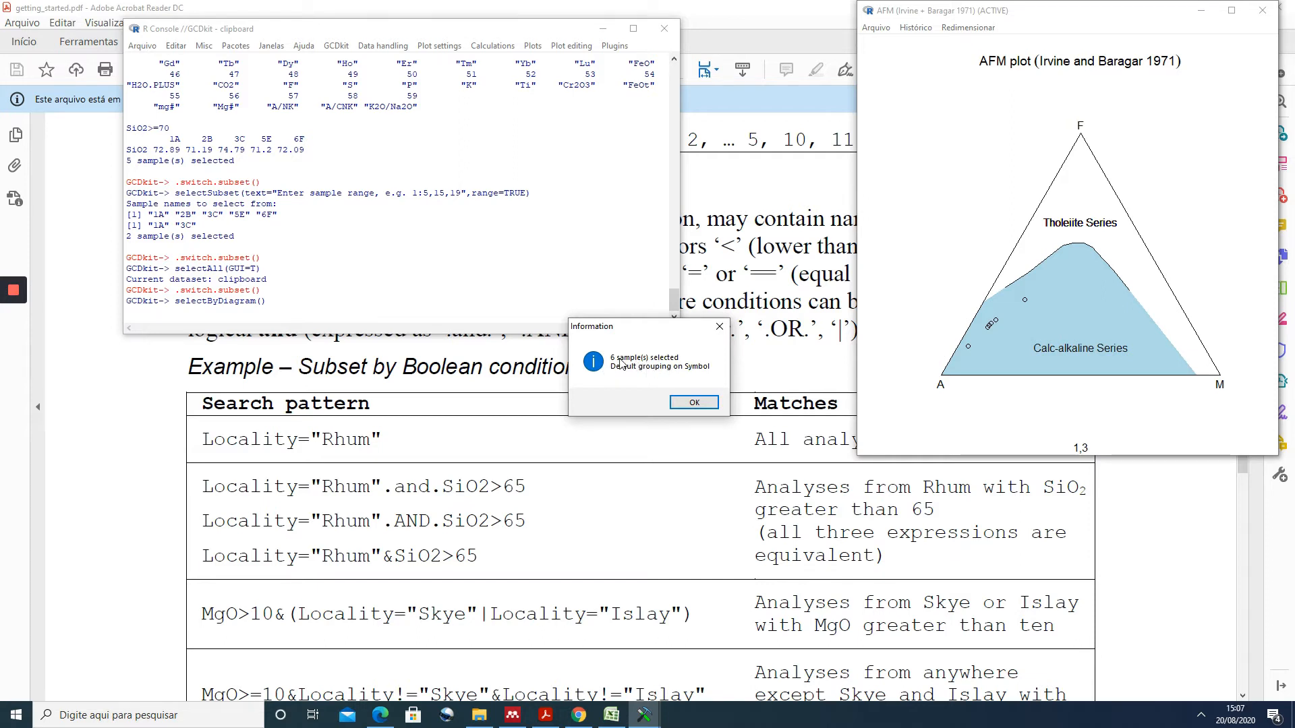
pyautogui.click(694, 403)
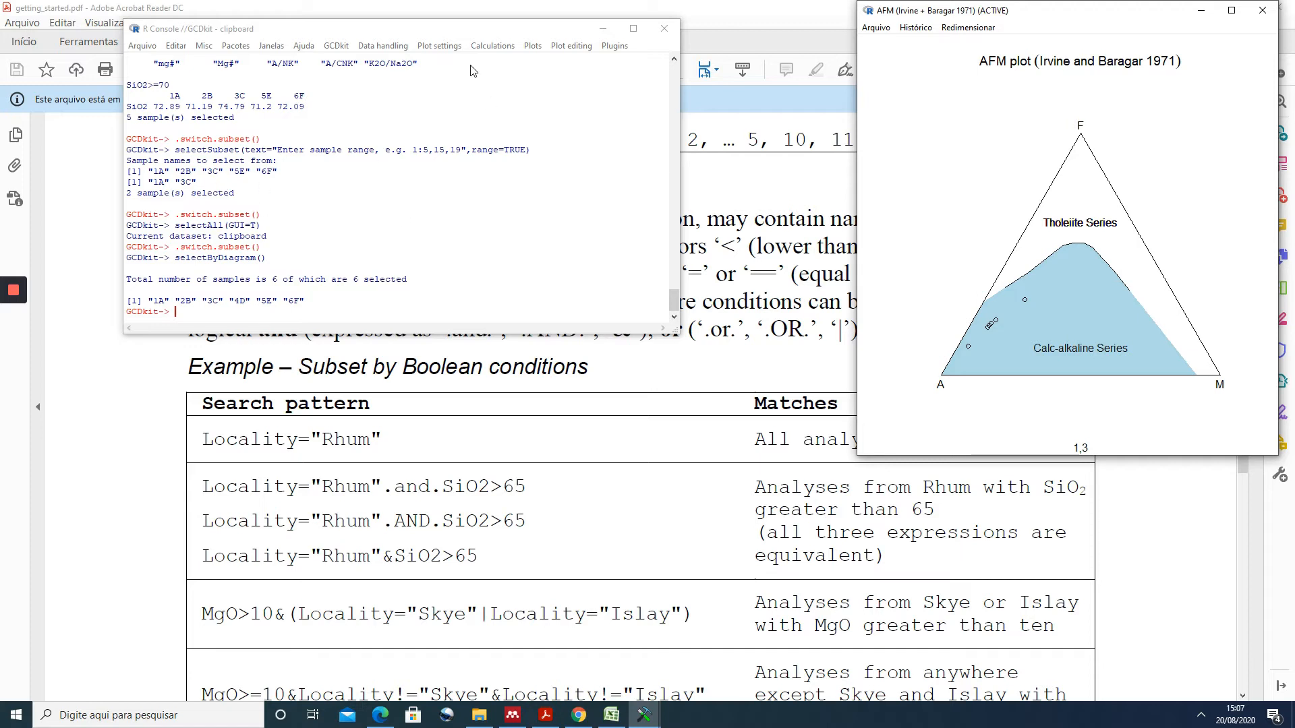
# - Group the samples by label, using the Symbol variable
pyautogui.click(374, 44)
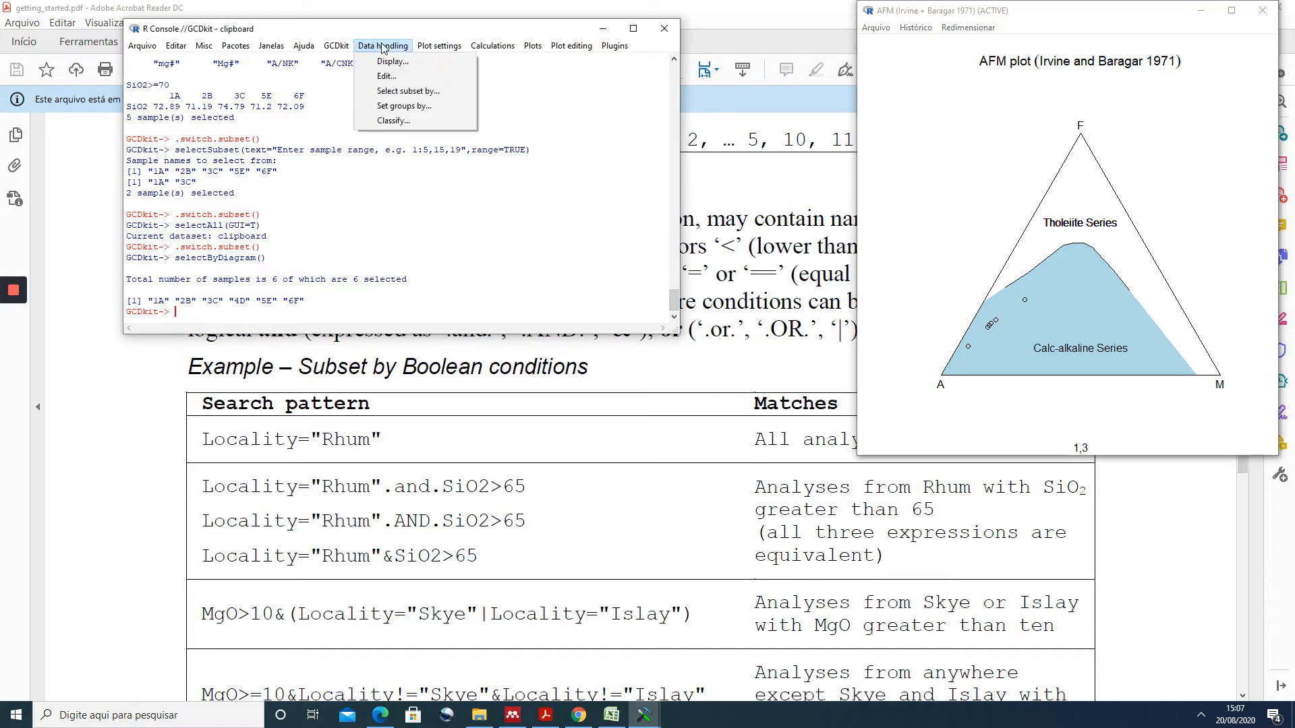
pyautogui.click(404, 106)
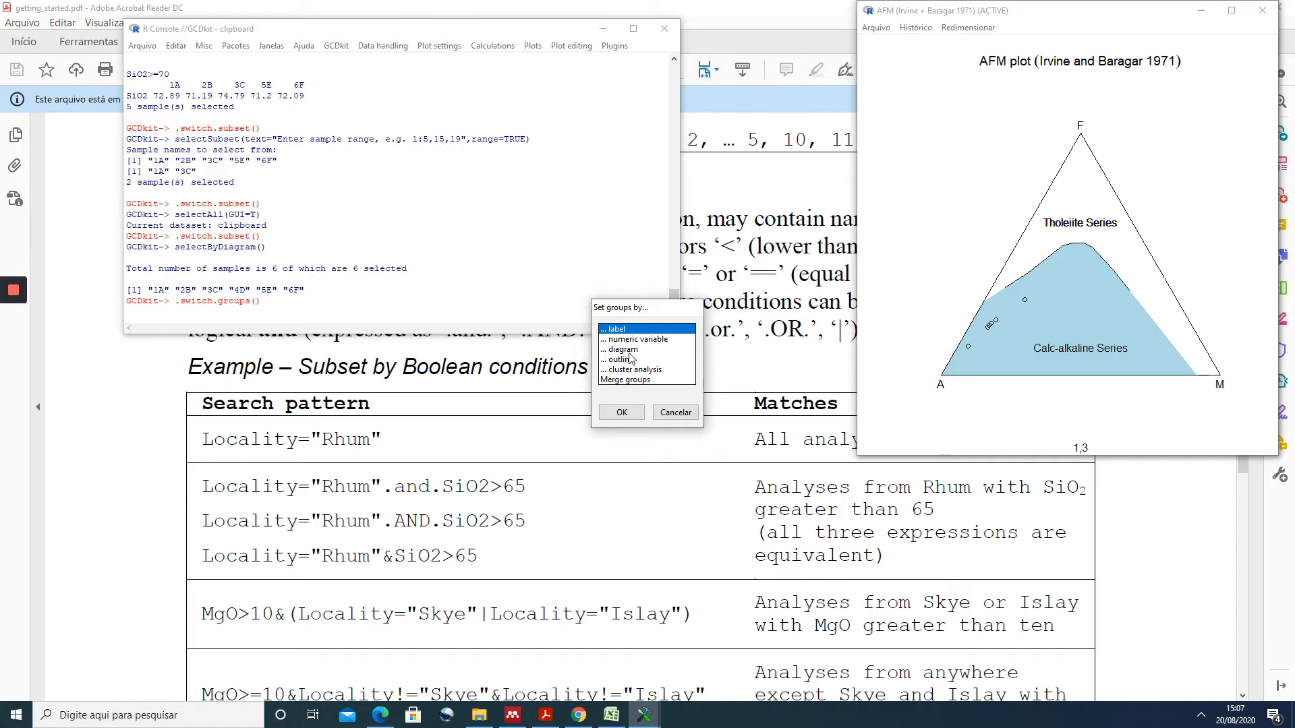
pyautogui.click(622, 412)
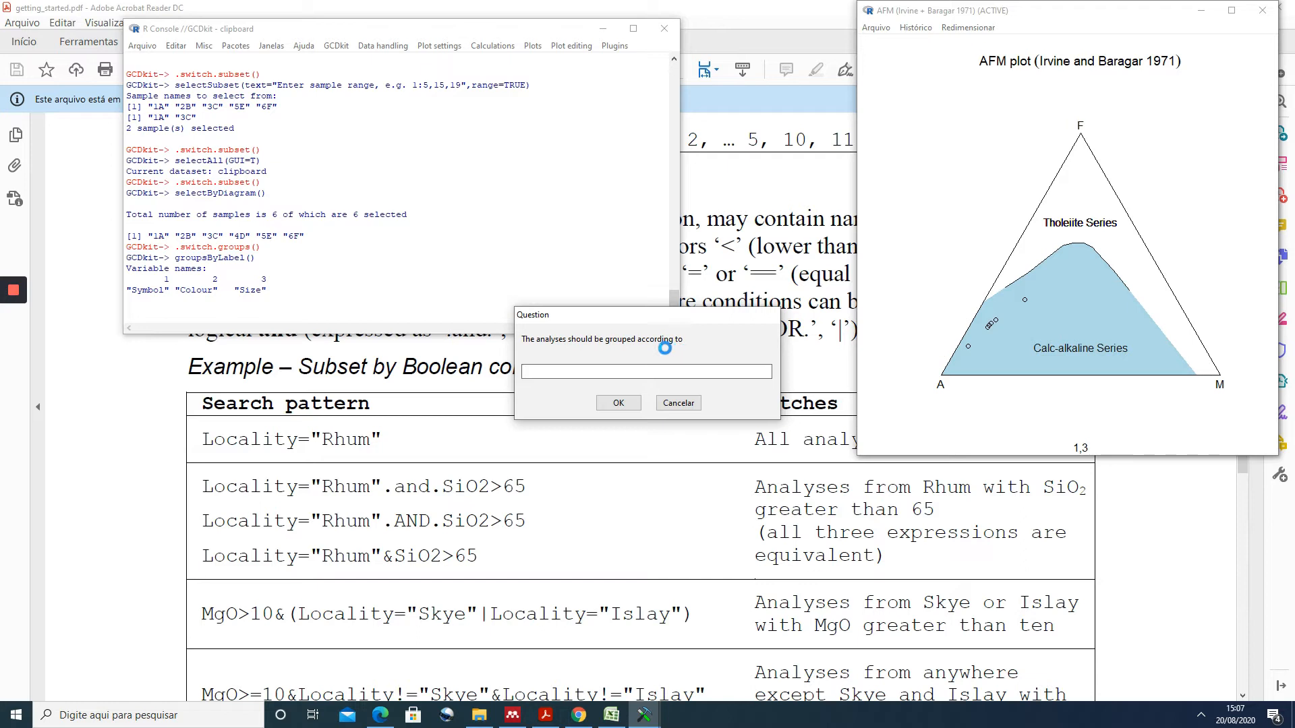
pyautogui.click(631, 413)
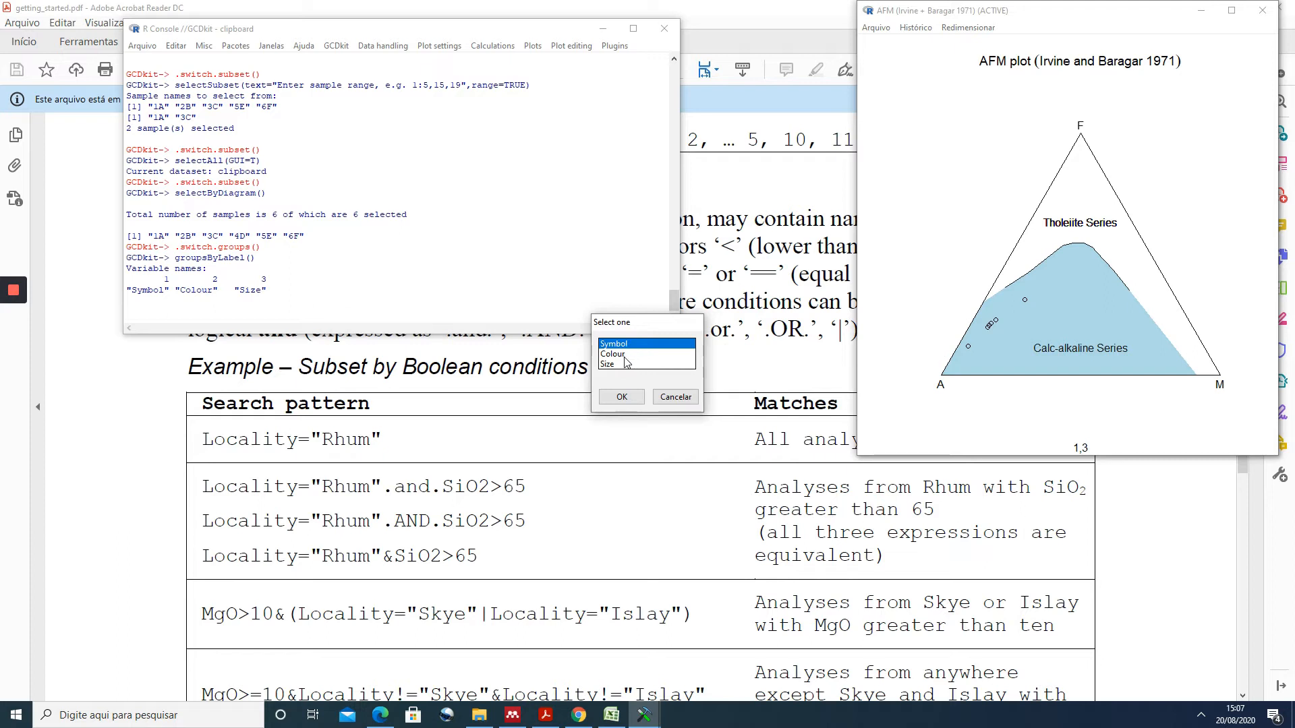
pyautogui.click(622, 396)
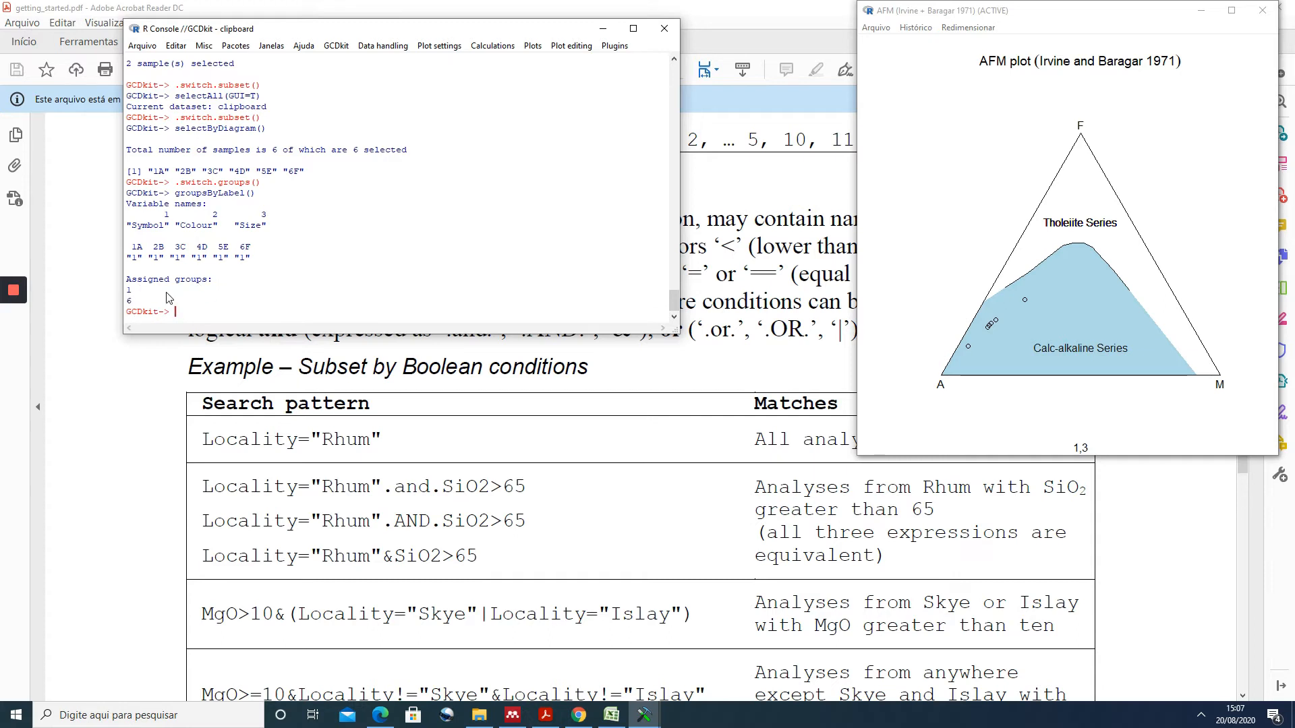
# - Start grouping the samples by numeric variable and pick SiO2 from the variable list
pyautogui.click(370, 50)
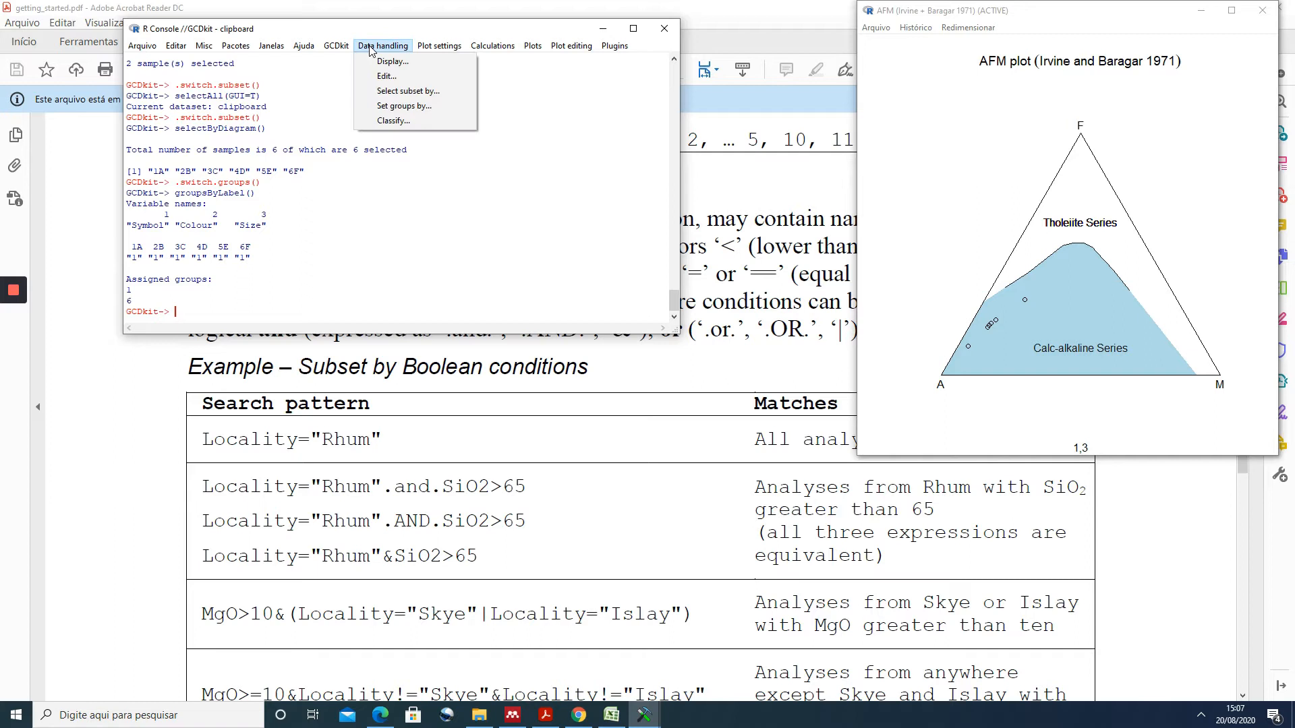
pyautogui.click(404, 106)
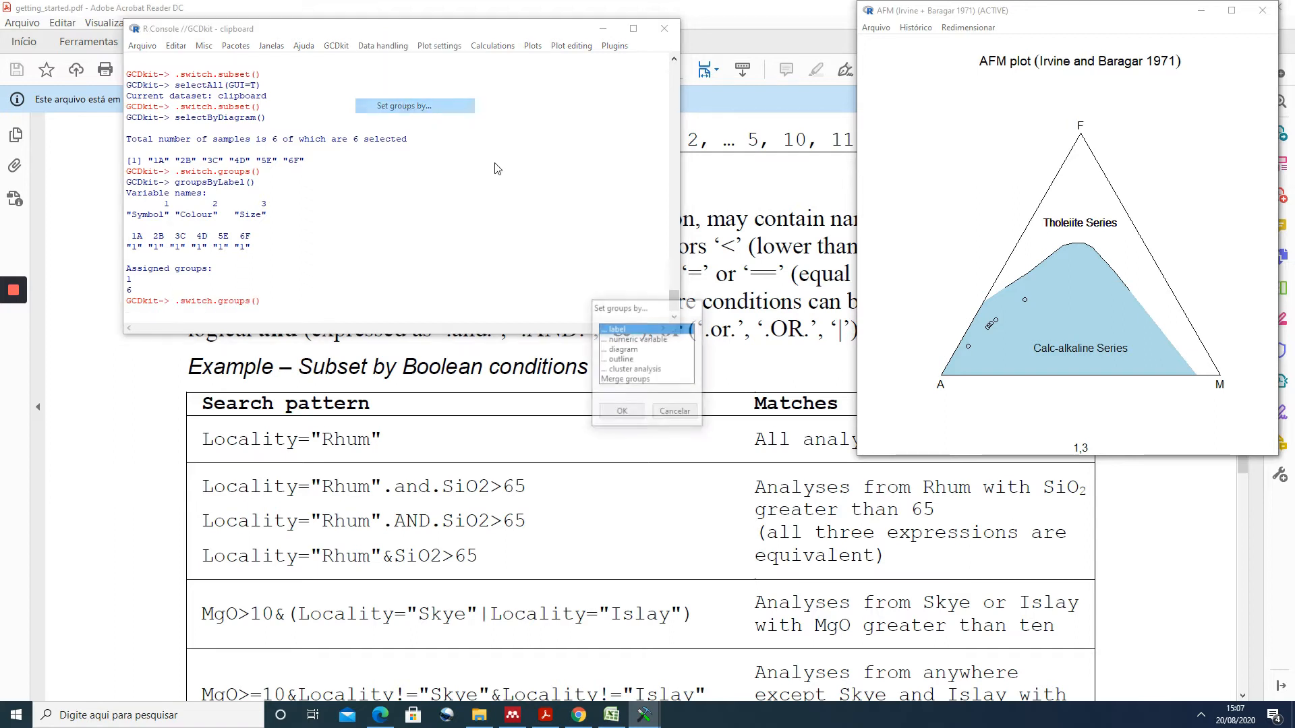
pyautogui.click(621, 340)
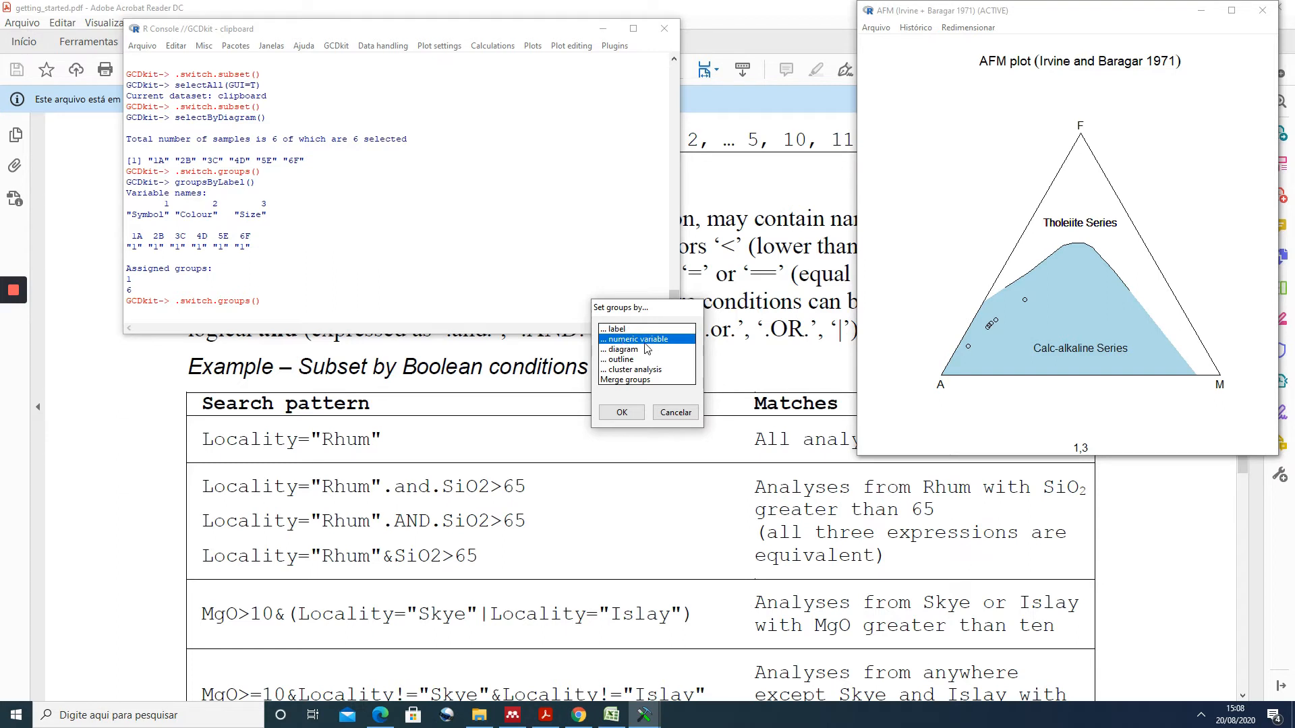
pyautogui.click(622, 412)
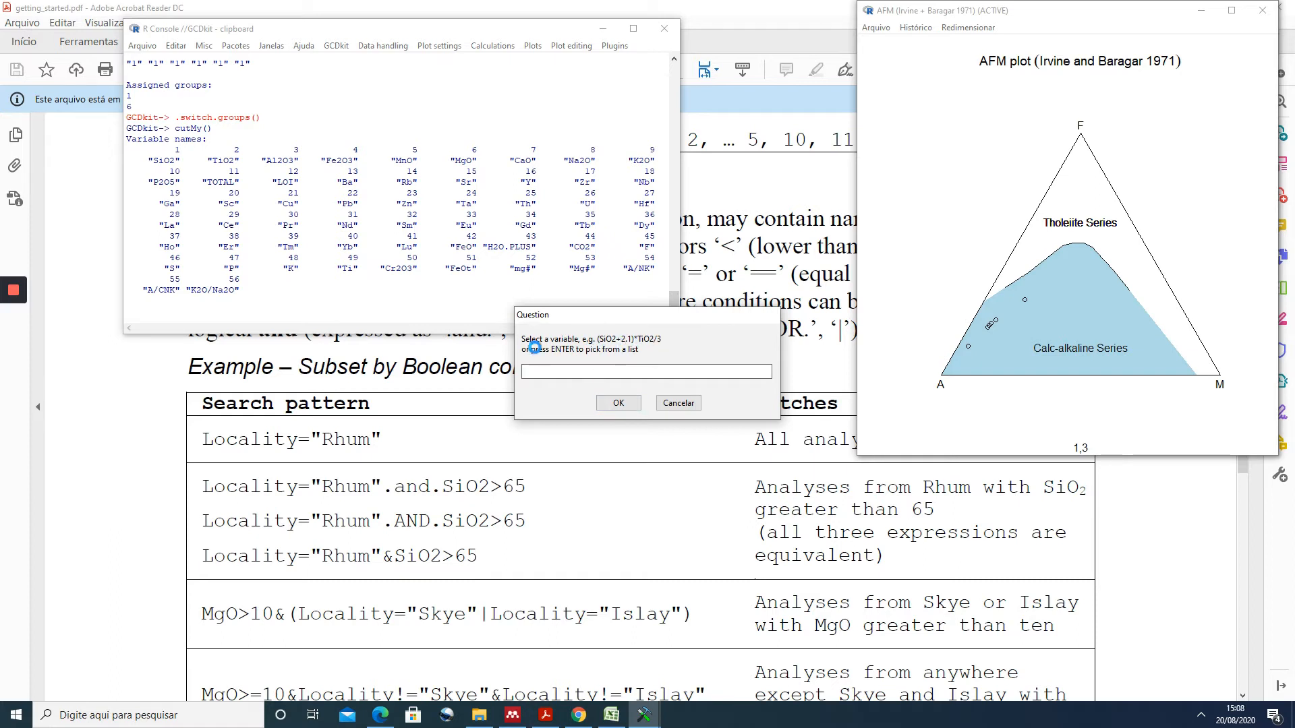
pyautogui.click(620, 404)
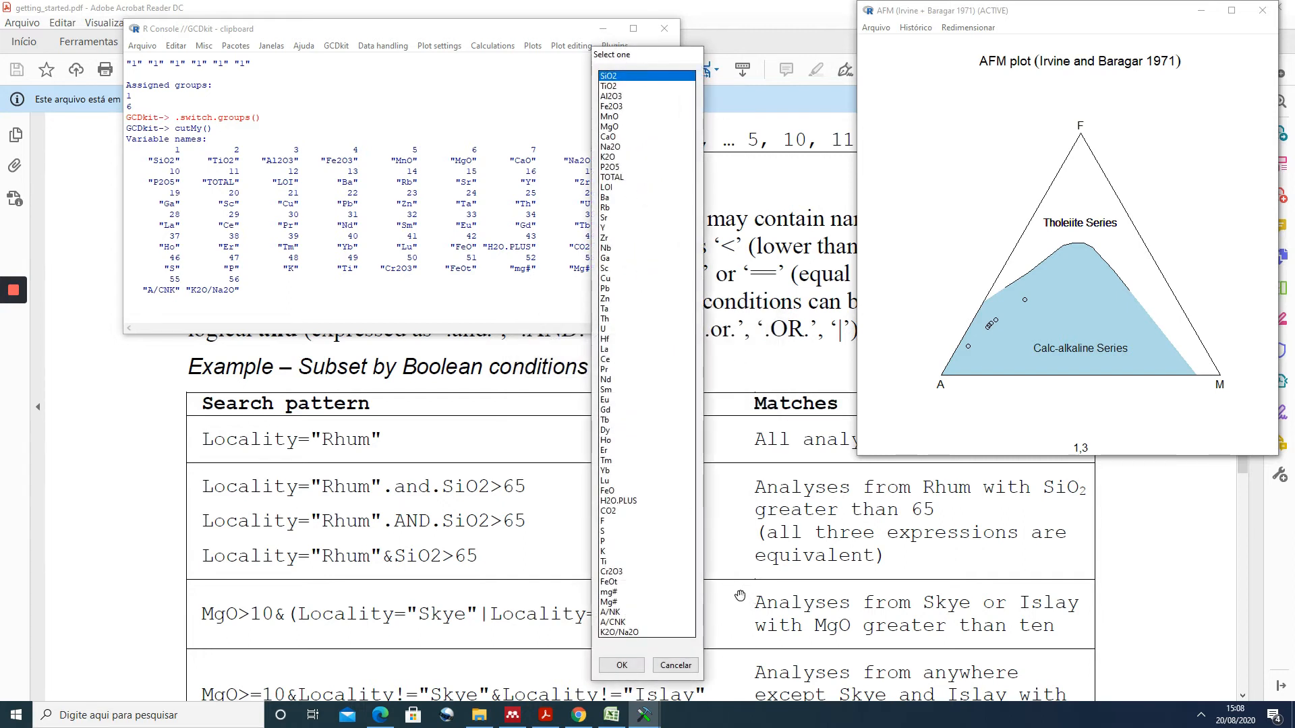
pyautogui.click(621, 665)
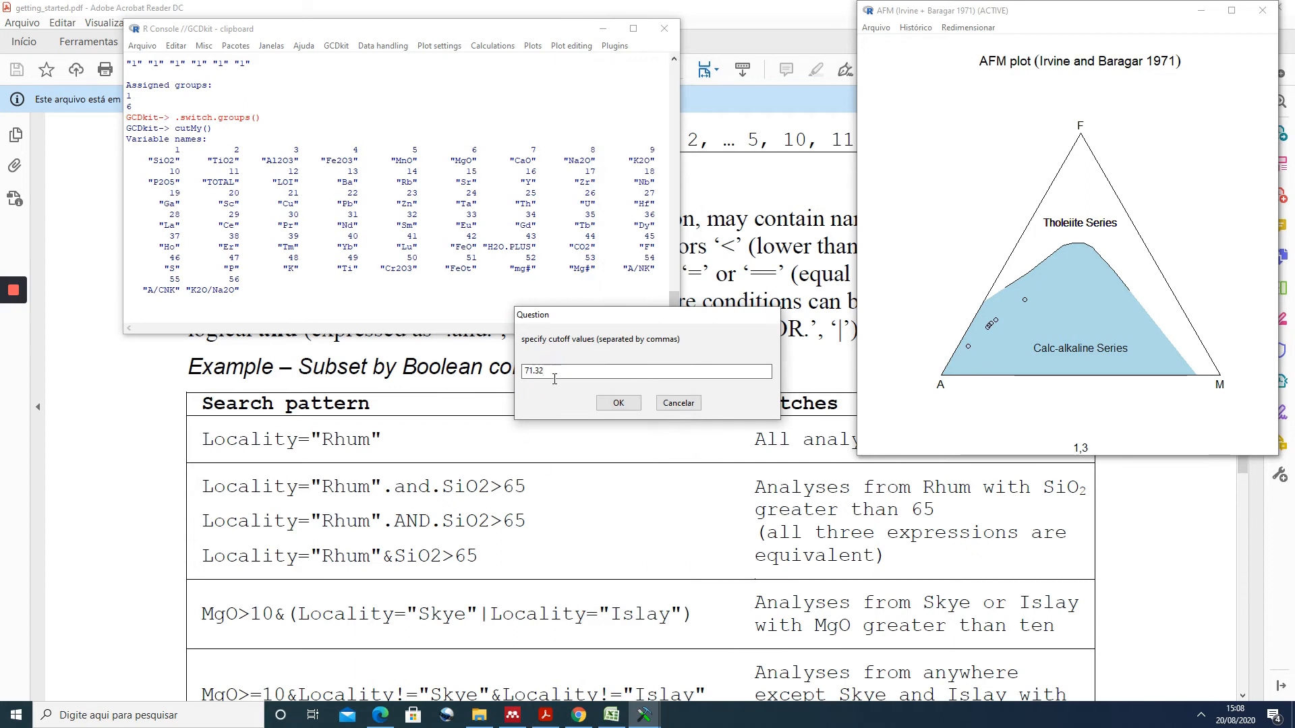
# - Set the SiO2 cutoff to 70, name the intervals A,B and append the groups to the labels
pyautogui.doubleClick(546, 371)
pyautogui.write('70')
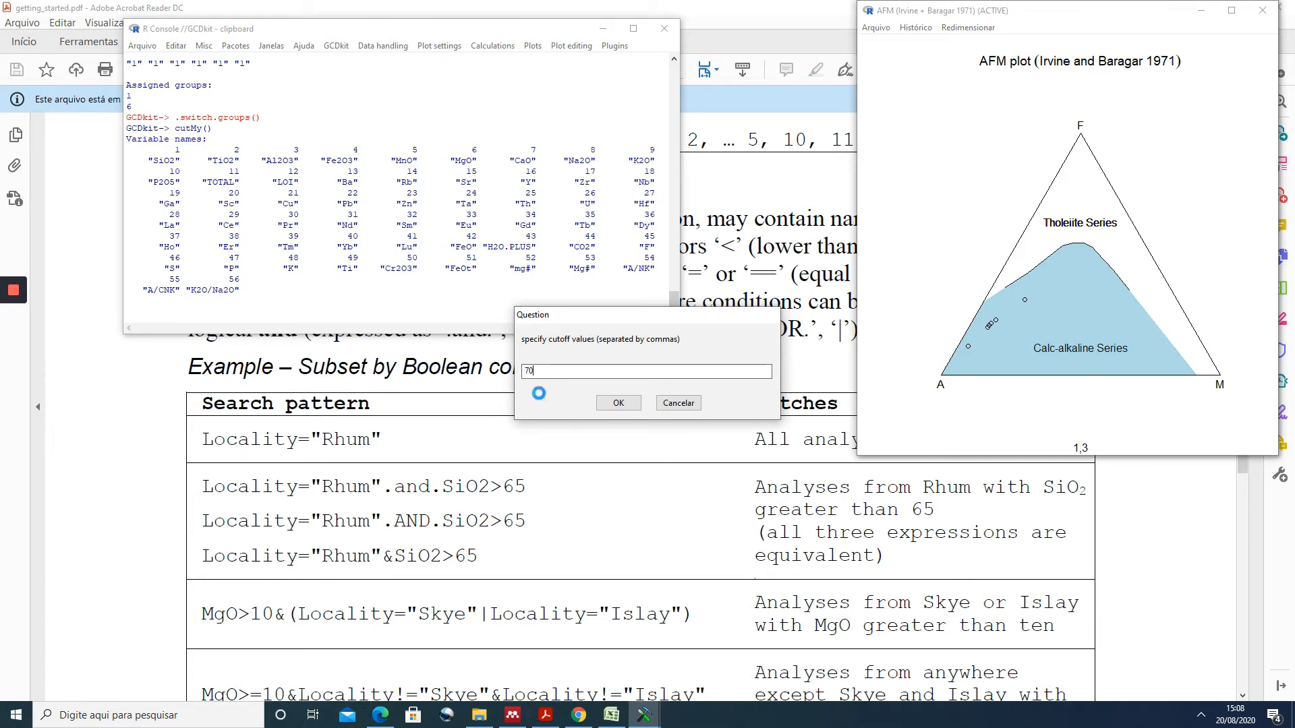
pyautogui.click(617, 402)
pyautogui.write('A,B')
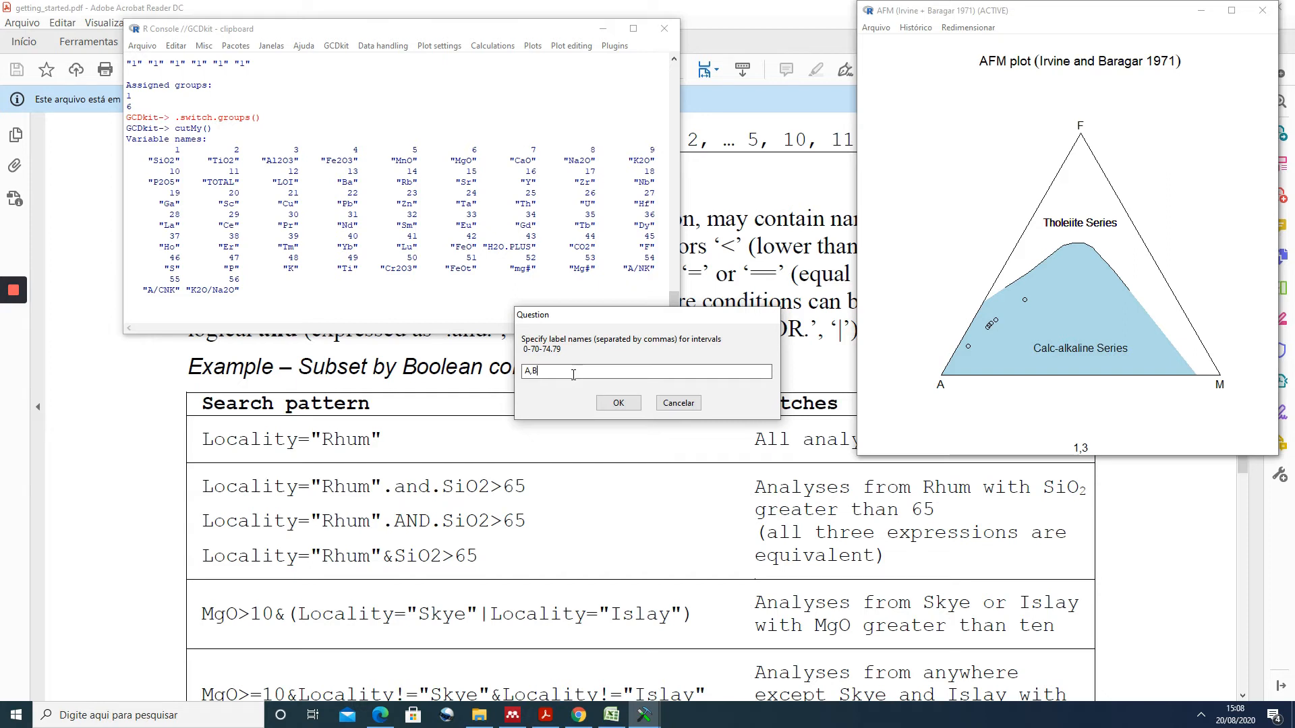
pyautogui.click(615, 404)
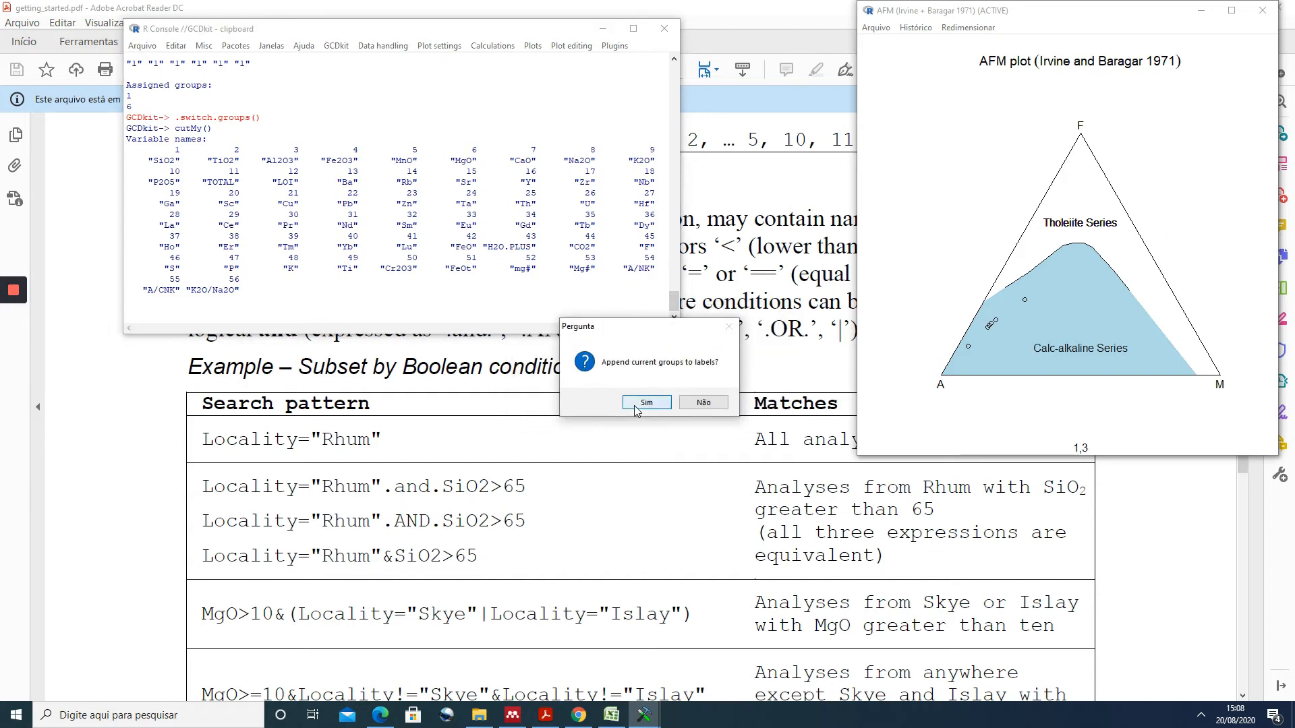
pyautogui.click(629, 406)
pyautogui.click(618, 404)
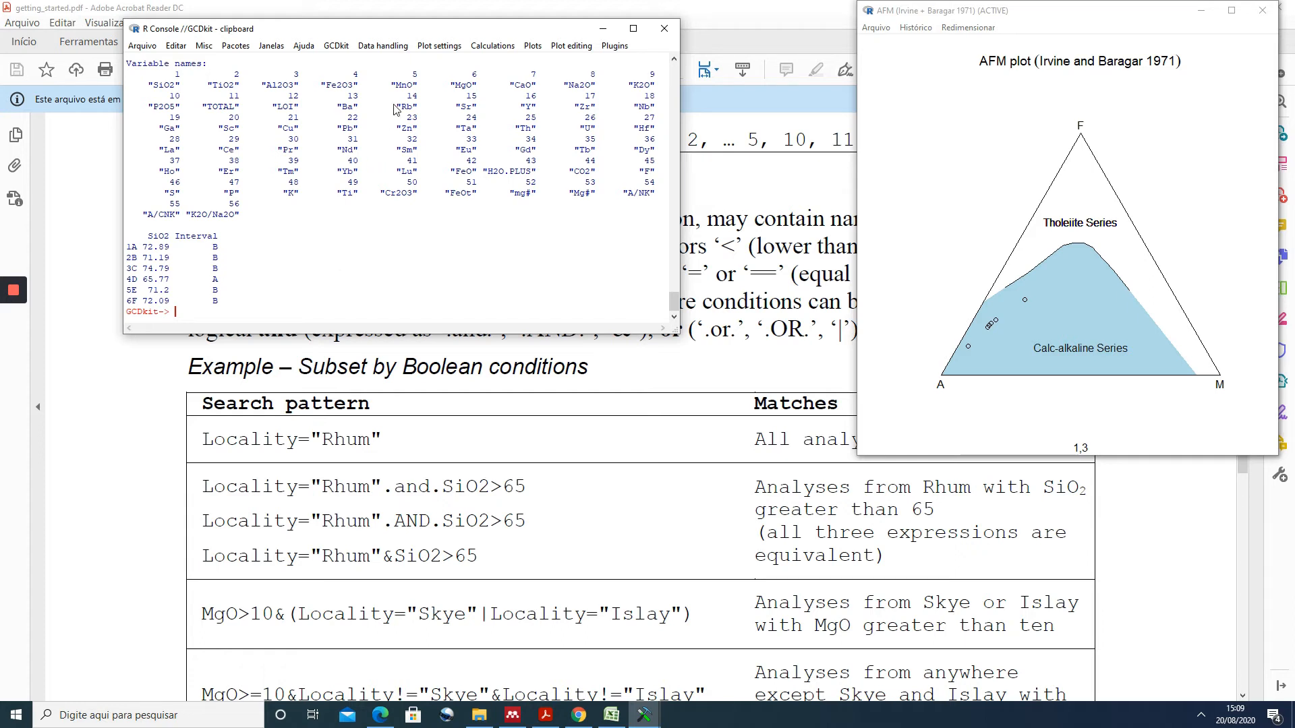
# - Classify the samples by the AFM (Irvine + Baragar 1971) diagram, append the classification to the labels and print the individual results
pyautogui.click(394, 49)
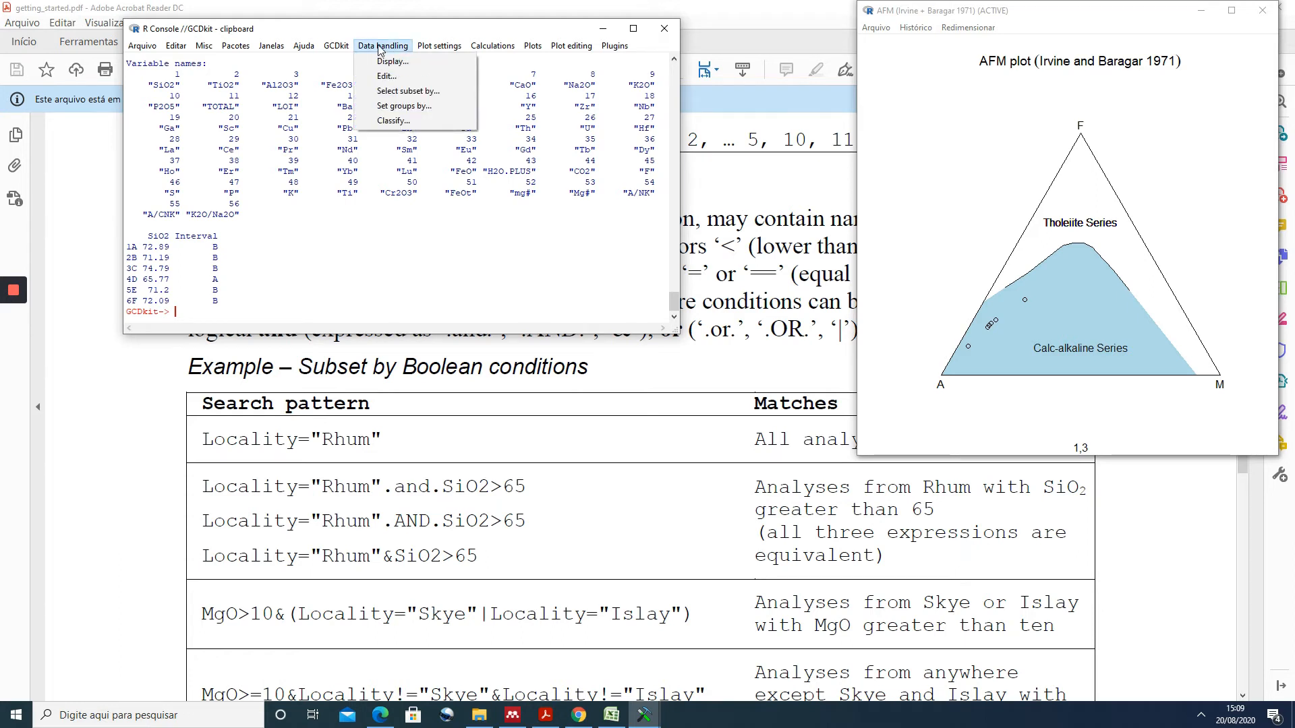
pyautogui.click(394, 123)
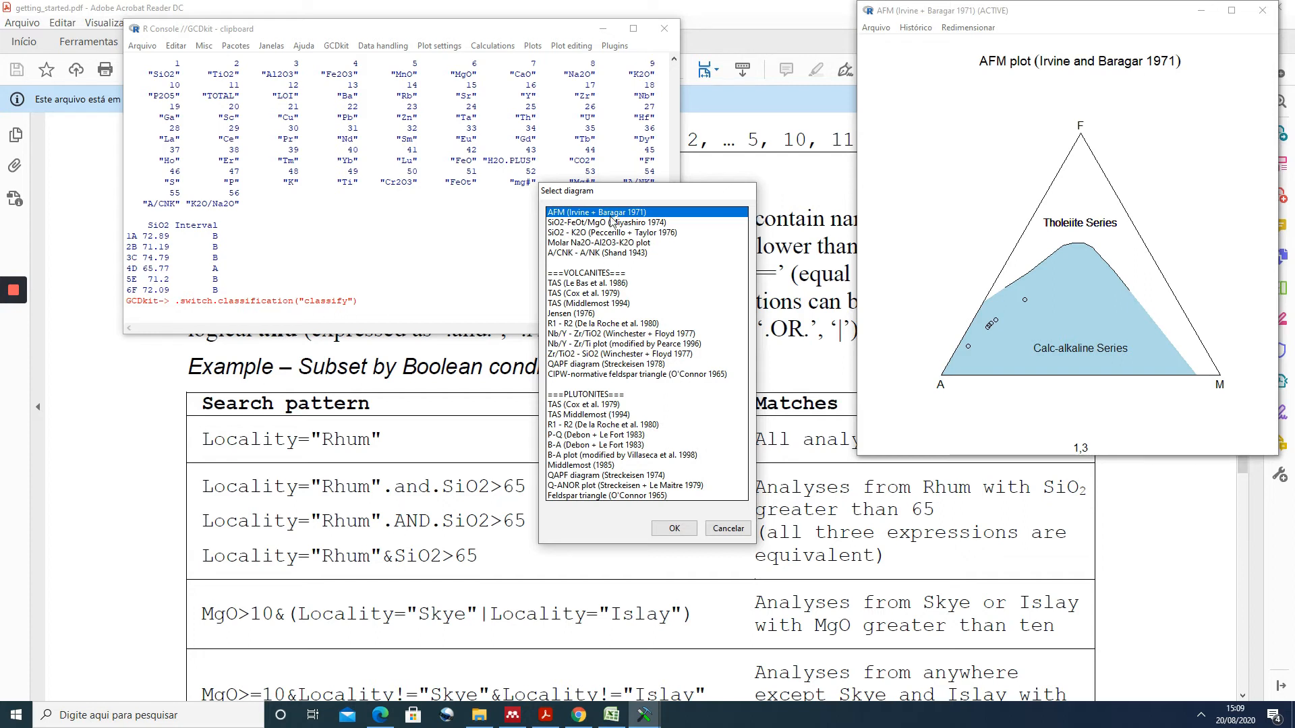
pyautogui.click(674, 530)
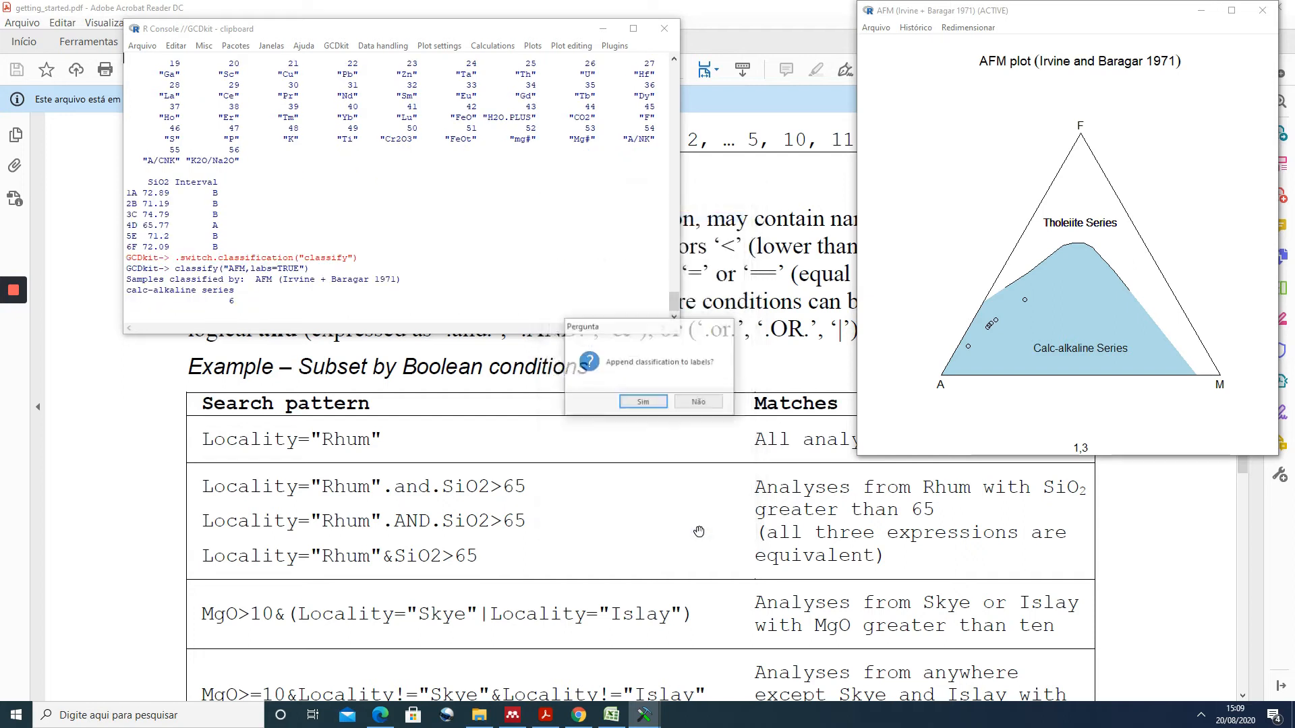
pyautogui.click(641, 405)
pyautogui.click(607, 405)
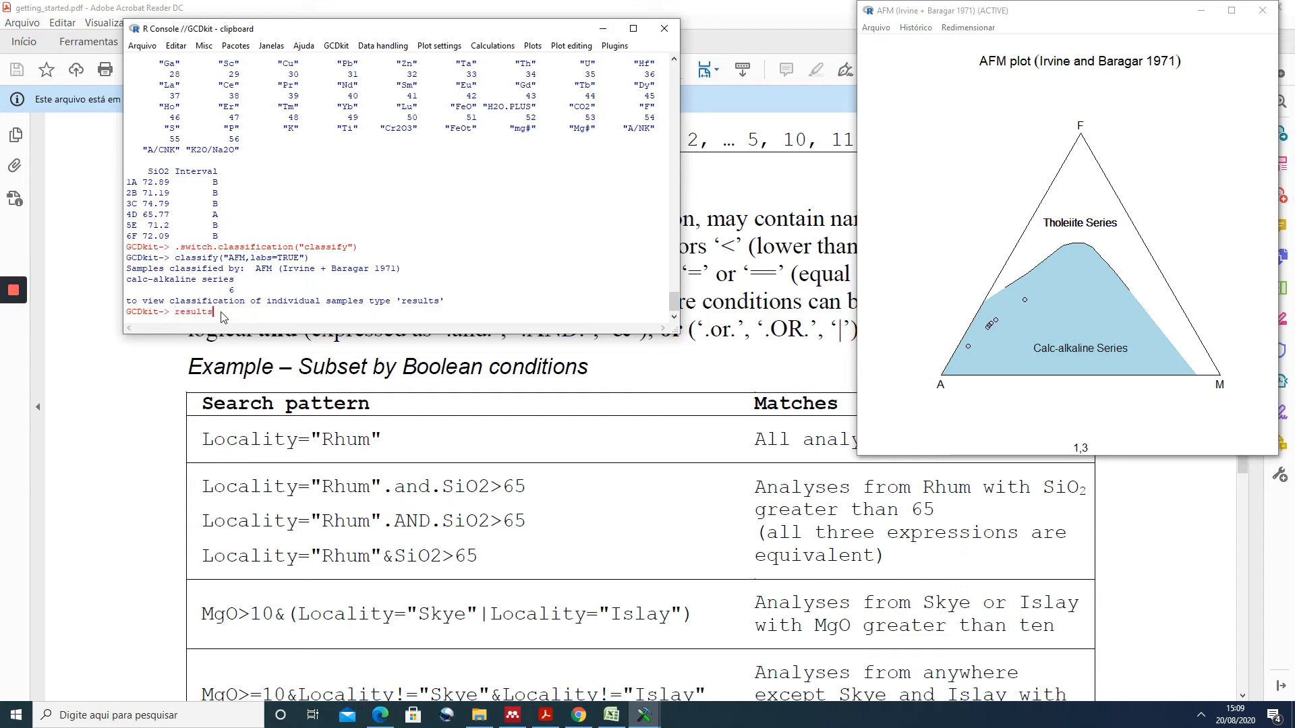
pyautogui.press('Return')
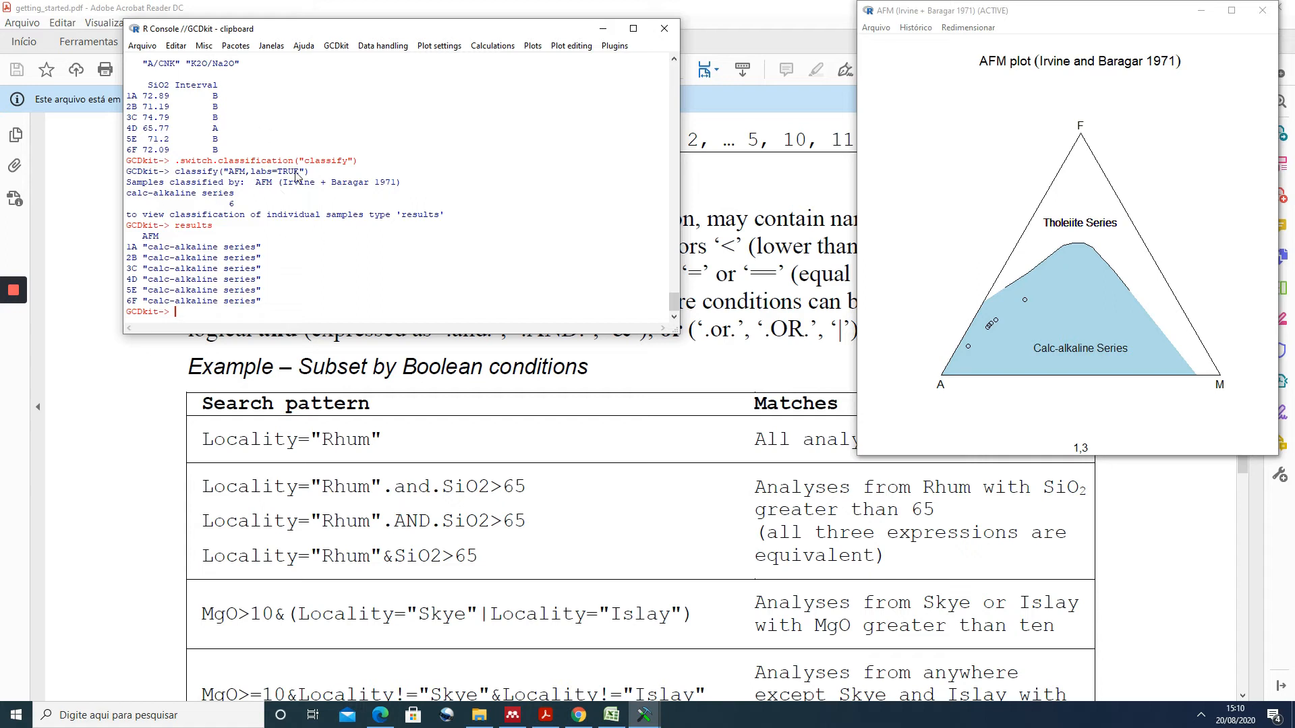
# - Open the labels table in the data editor to check the SiO2 and AFM columns, and close it
pyautogui.click(374, 49)
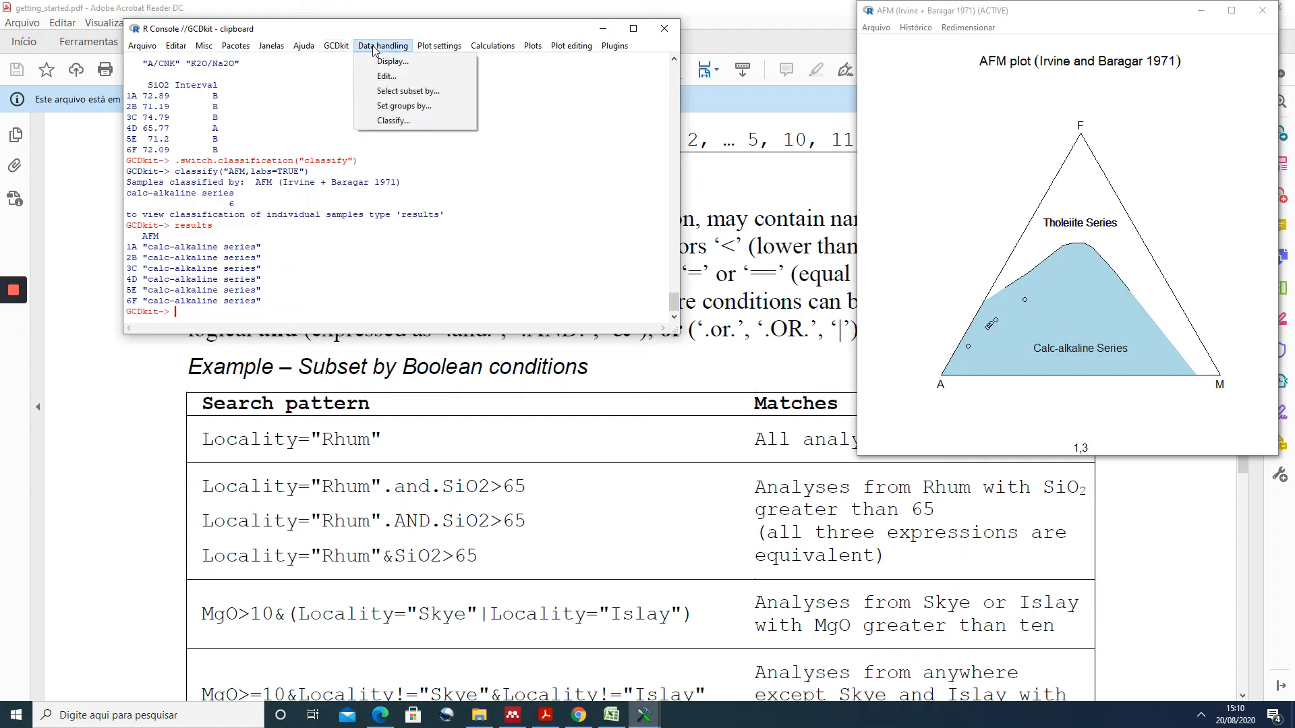
pyautogui.click(386, 75)
pyautogui.click(632, 407)
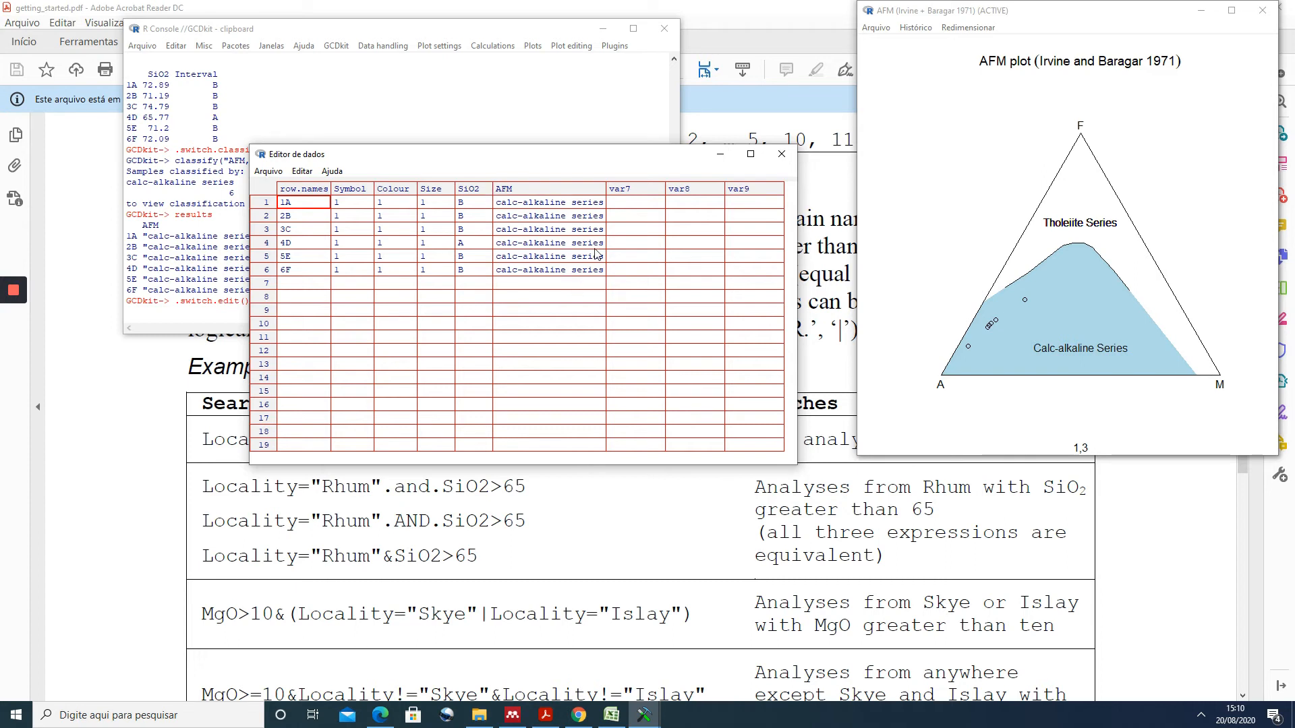
pyautogui.click(783, 157)
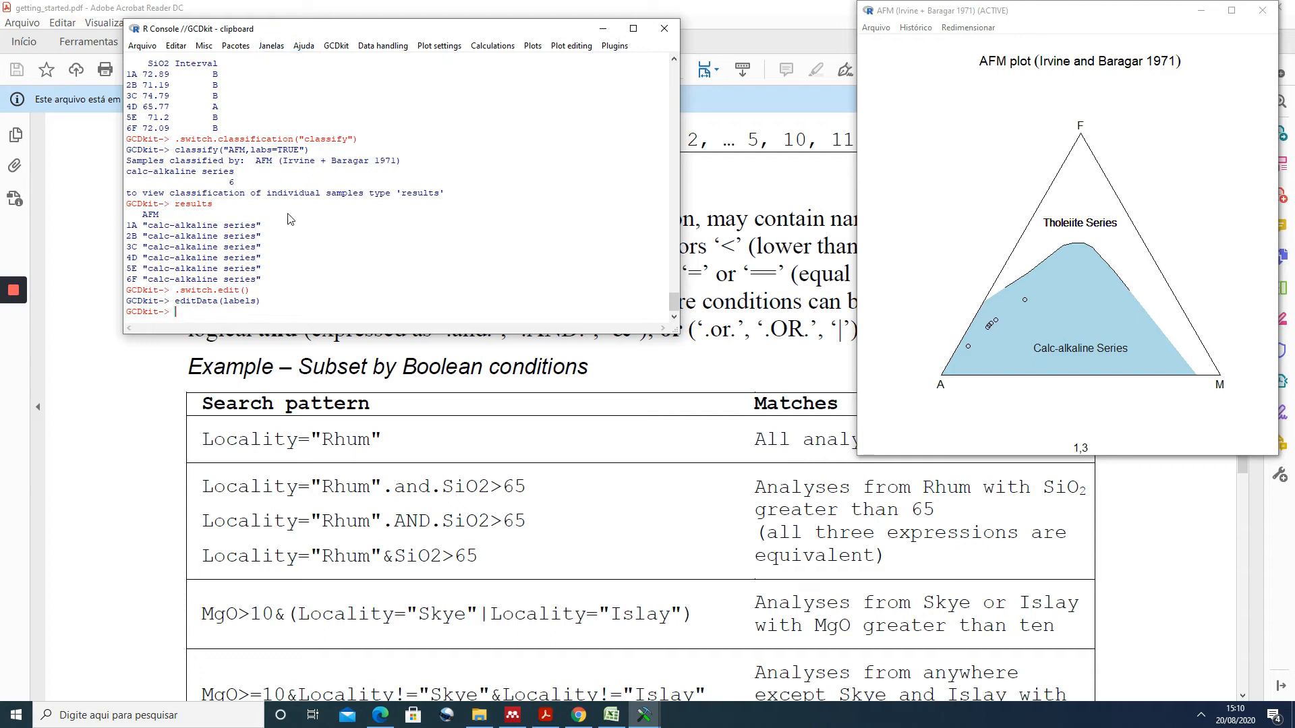
# - Start exporting the data table in Excel 2007 (XLSX) format
pyautogui.click(336, 46)
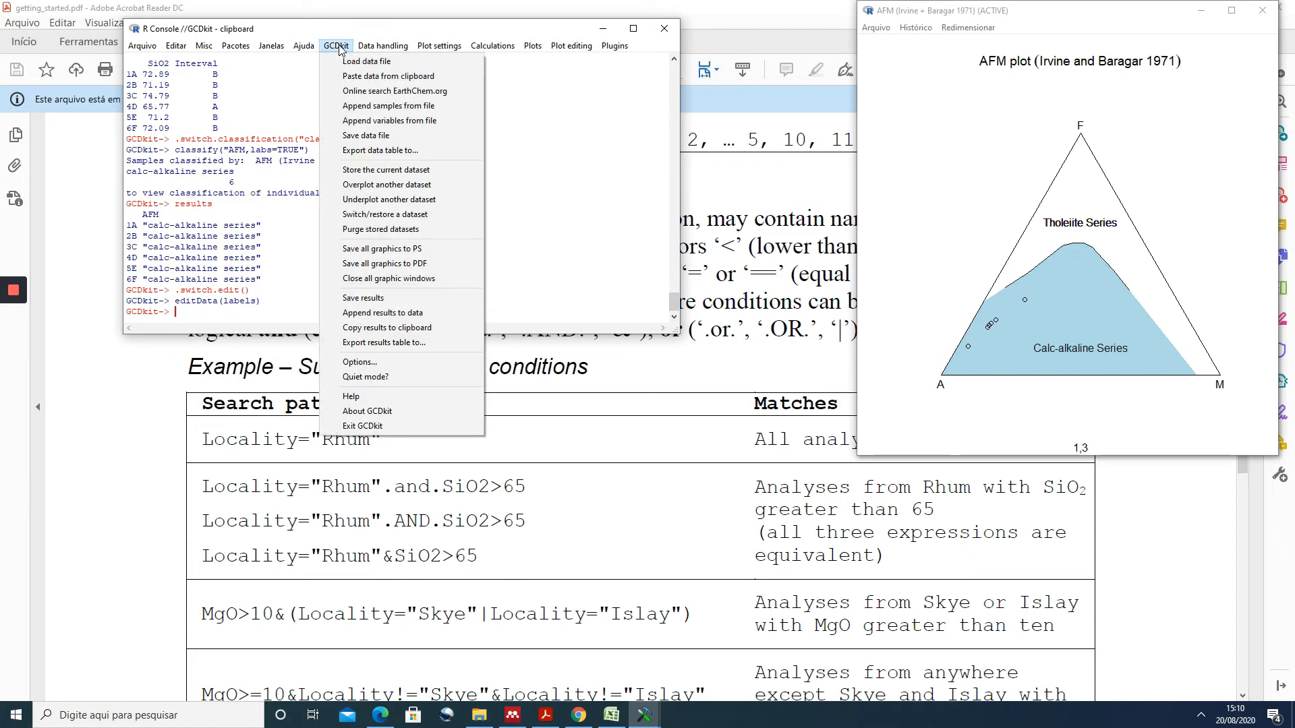
pyautogui.click(364, 154)
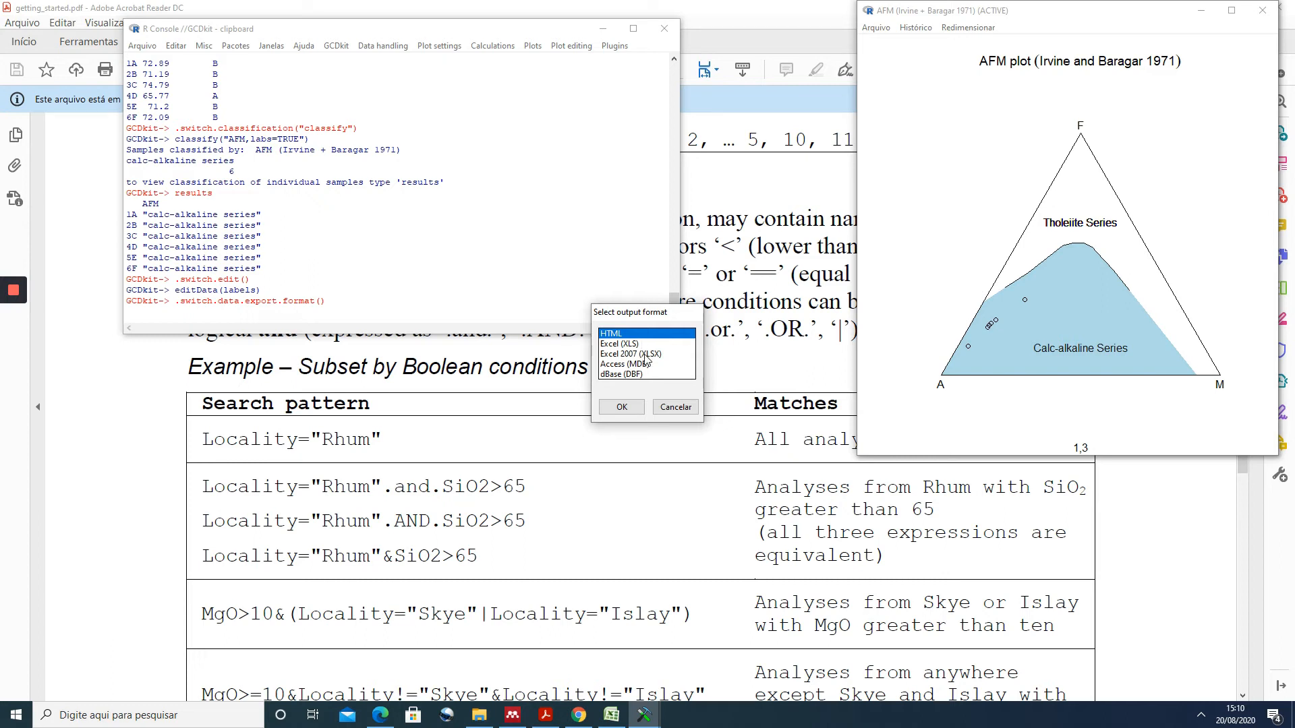
pyautogui.click(624, 354)
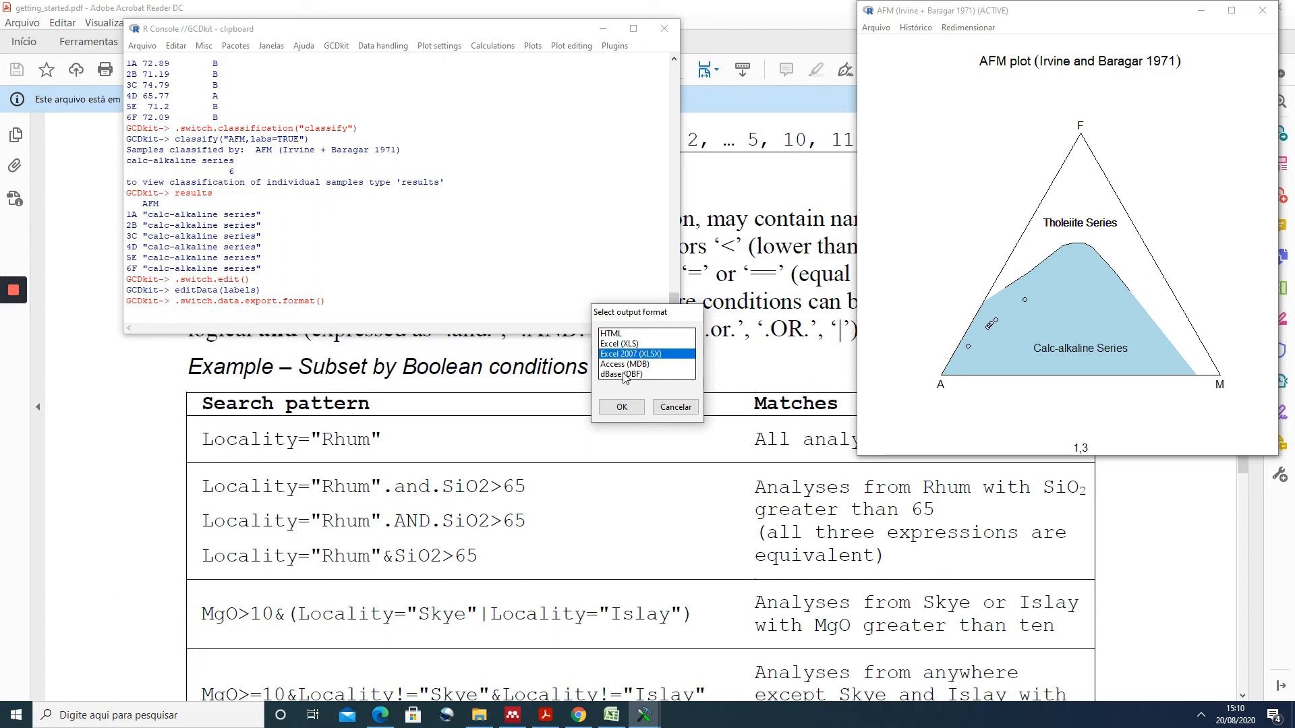
pyautogui.click(621, 407)
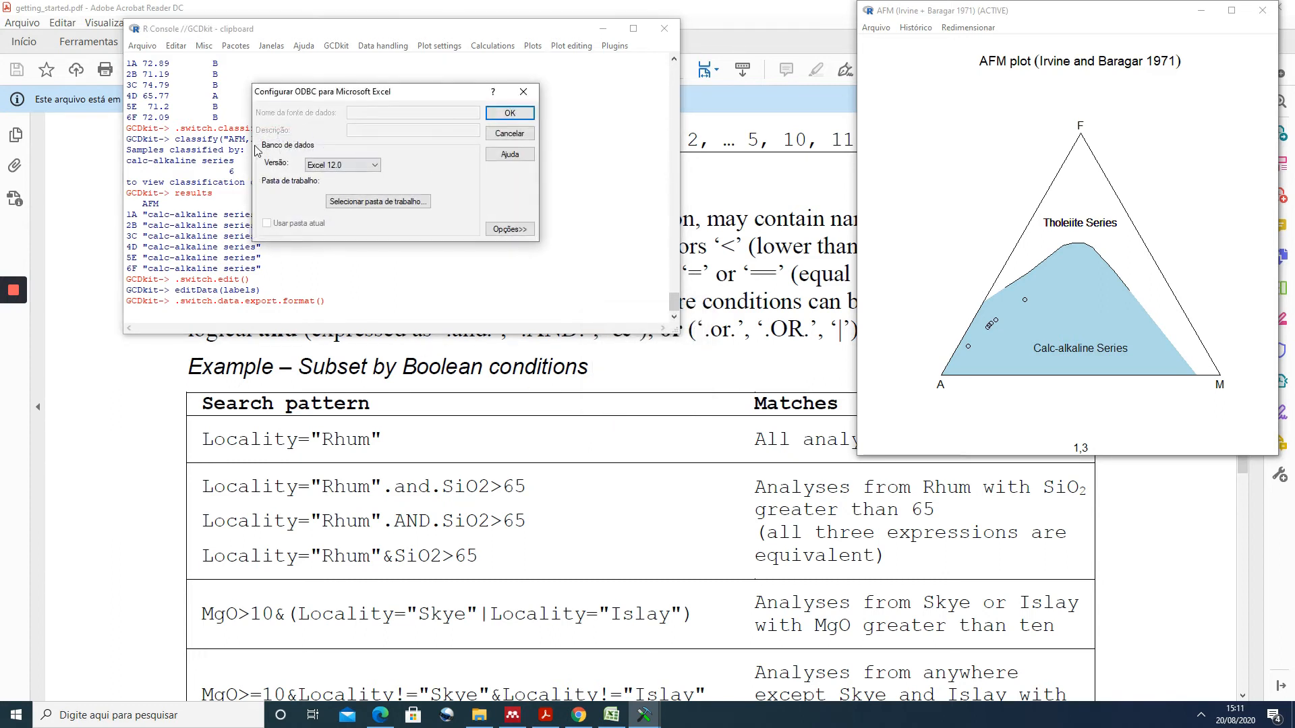
# - Choose the workbook dado.xlsx in the user's Desktop folder as the export target
pyautogui.click(510, 114)
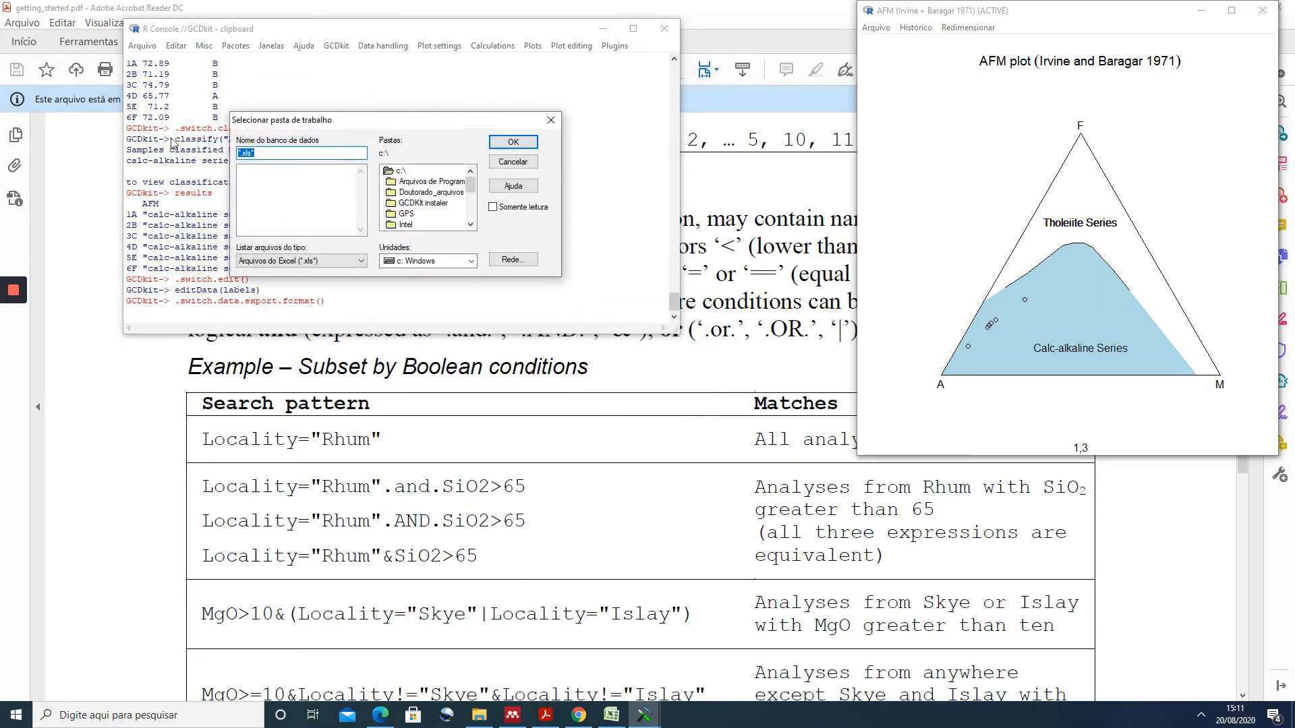
pyautogui.scroll(-4, 425, 208)
pyautogui.scroll(-4, 424, 207)
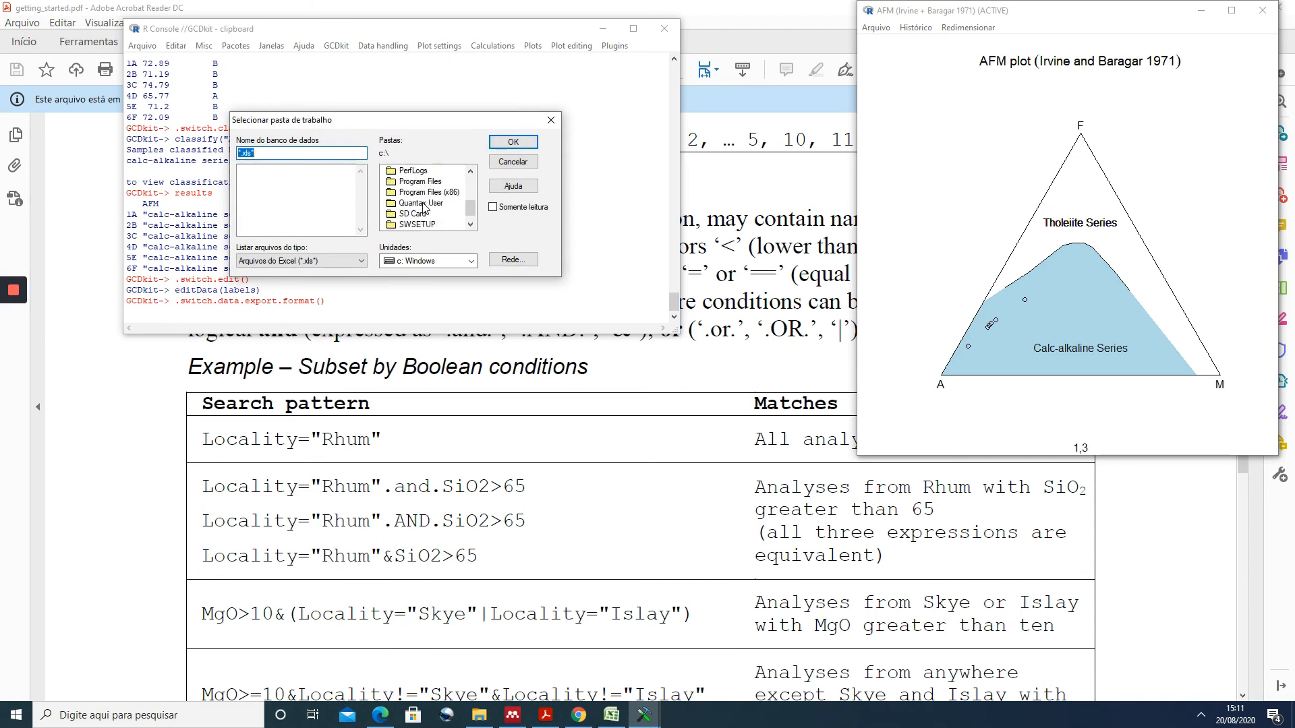
pyautogui.click(408, 213)
pyautogui.doubleClick(408, 213)
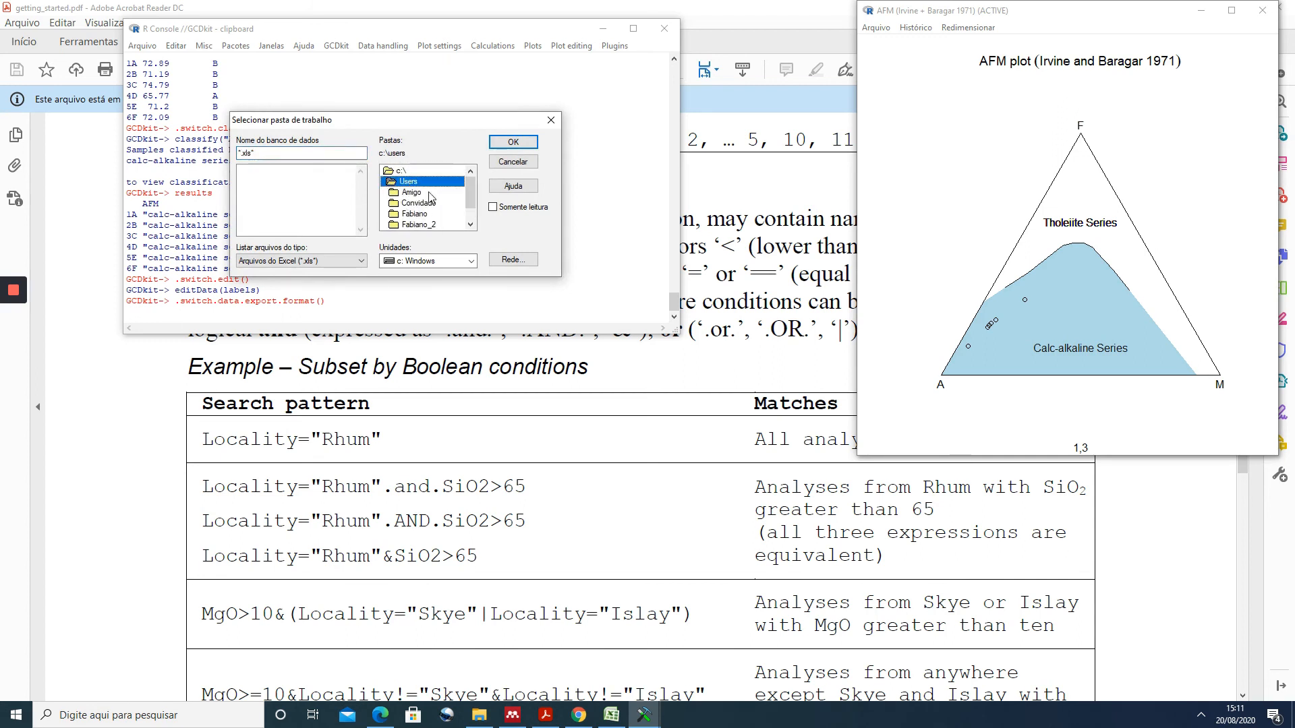
pyautogui.doubleClick(419, 196)
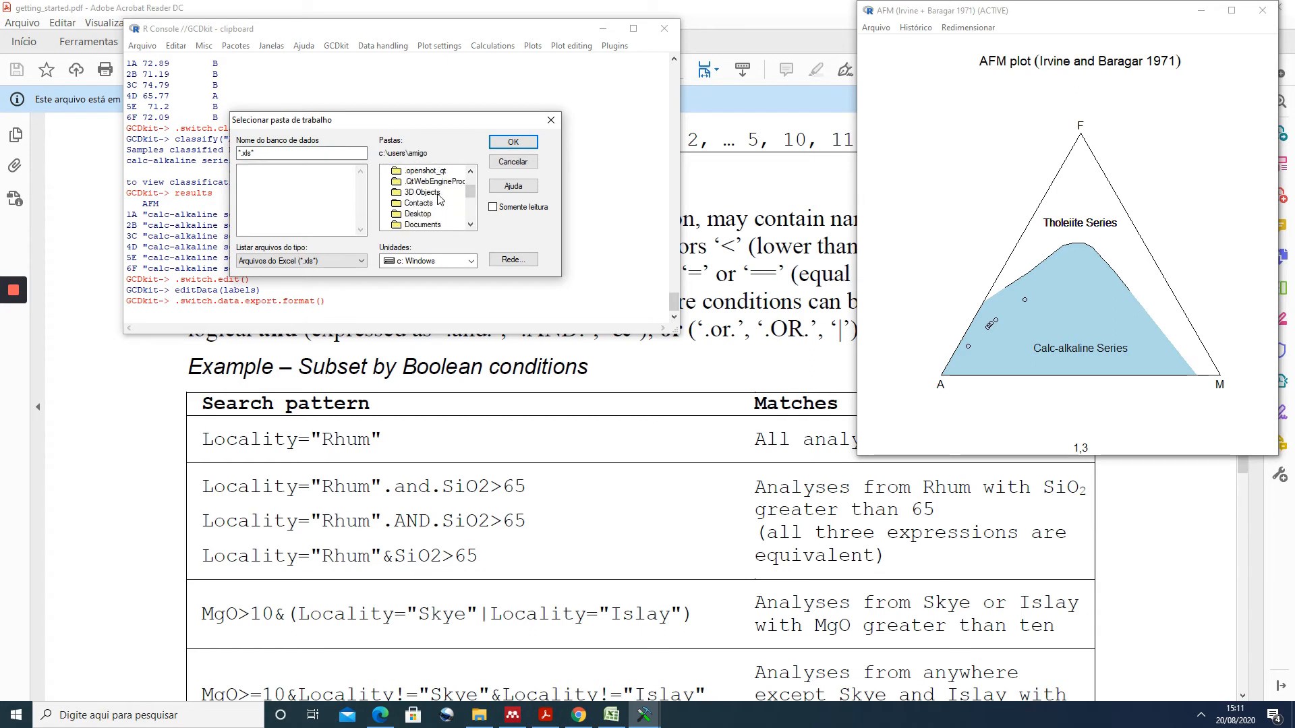
pyautogui.click(409, 216)
pyautogui.doubleClick(410, 216)
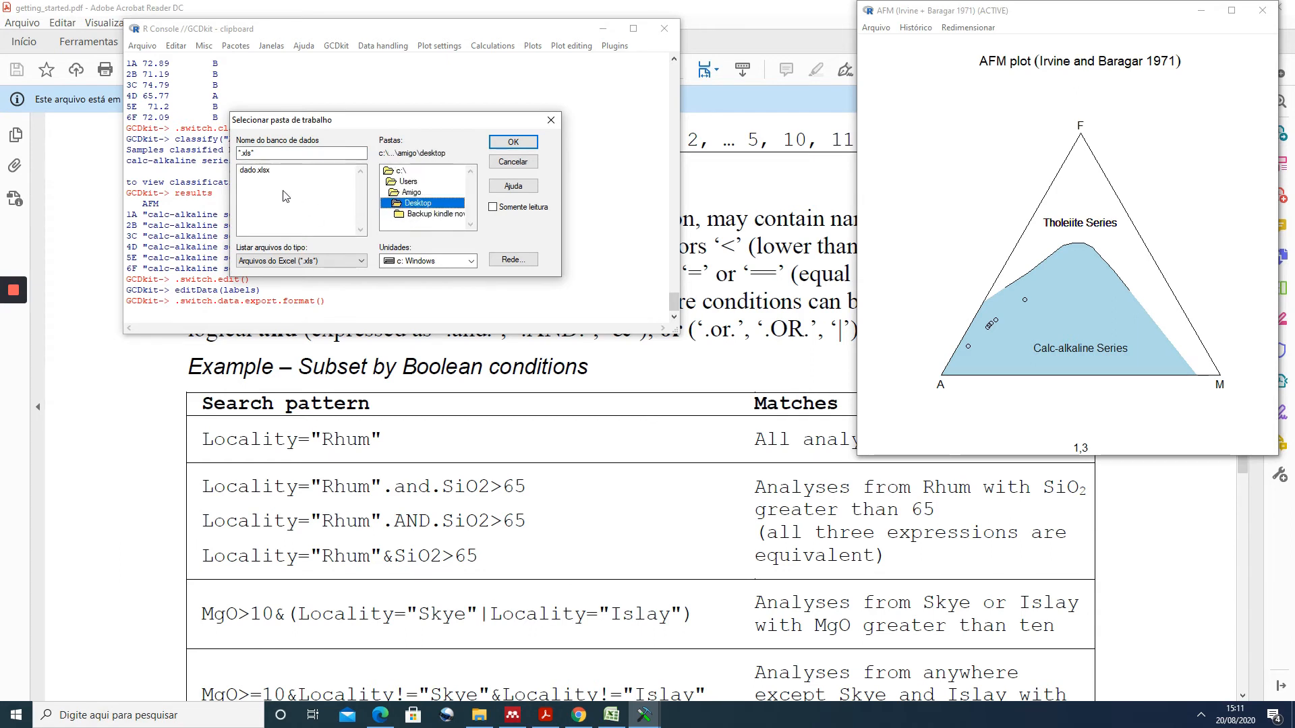
pyautogui.click(254, 173)
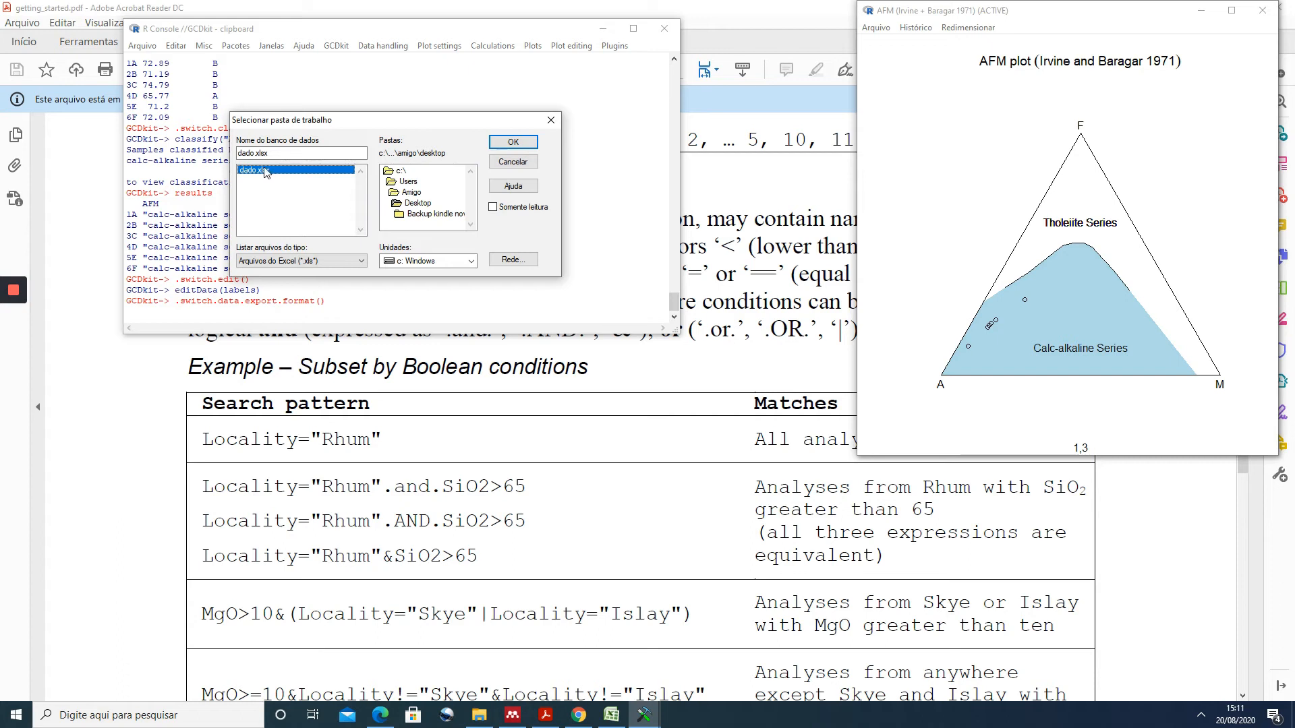
pyautogui.doubleClick(261, 171)
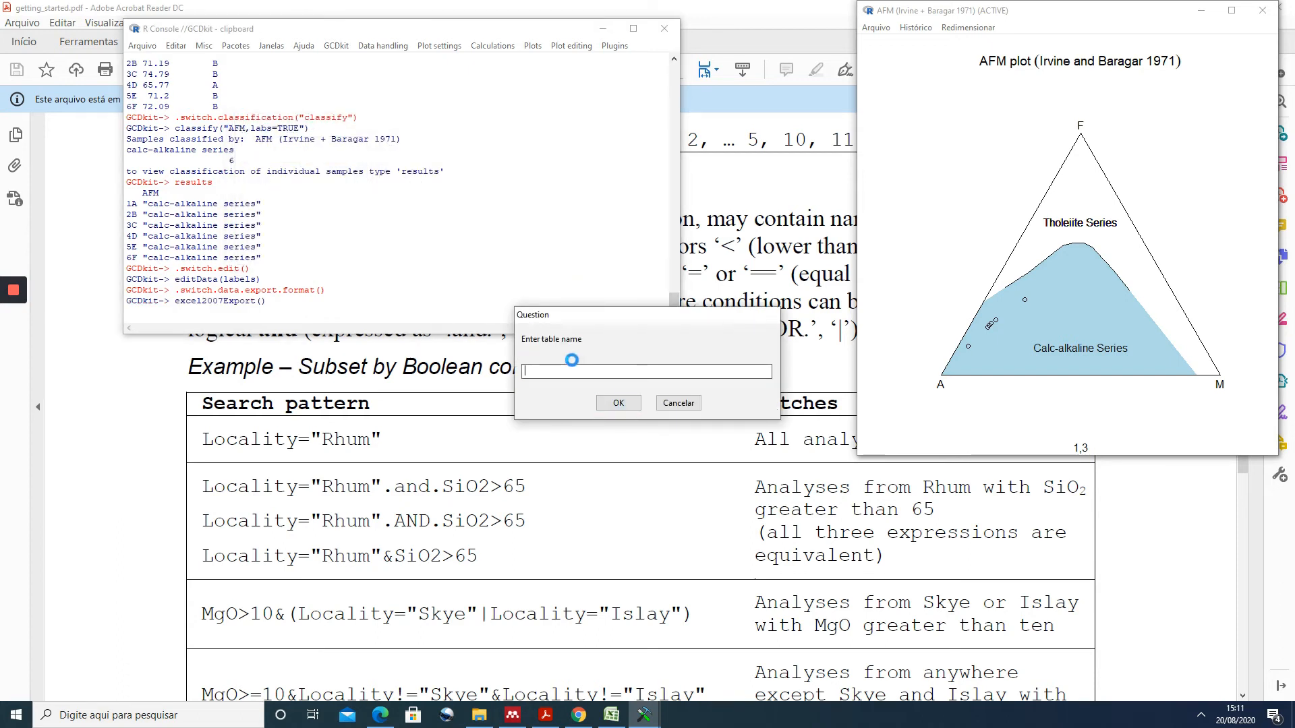
# - Name the exported table teste and confirm the export
pyautogui.write('teste')
pyautogui.click(631, 403)
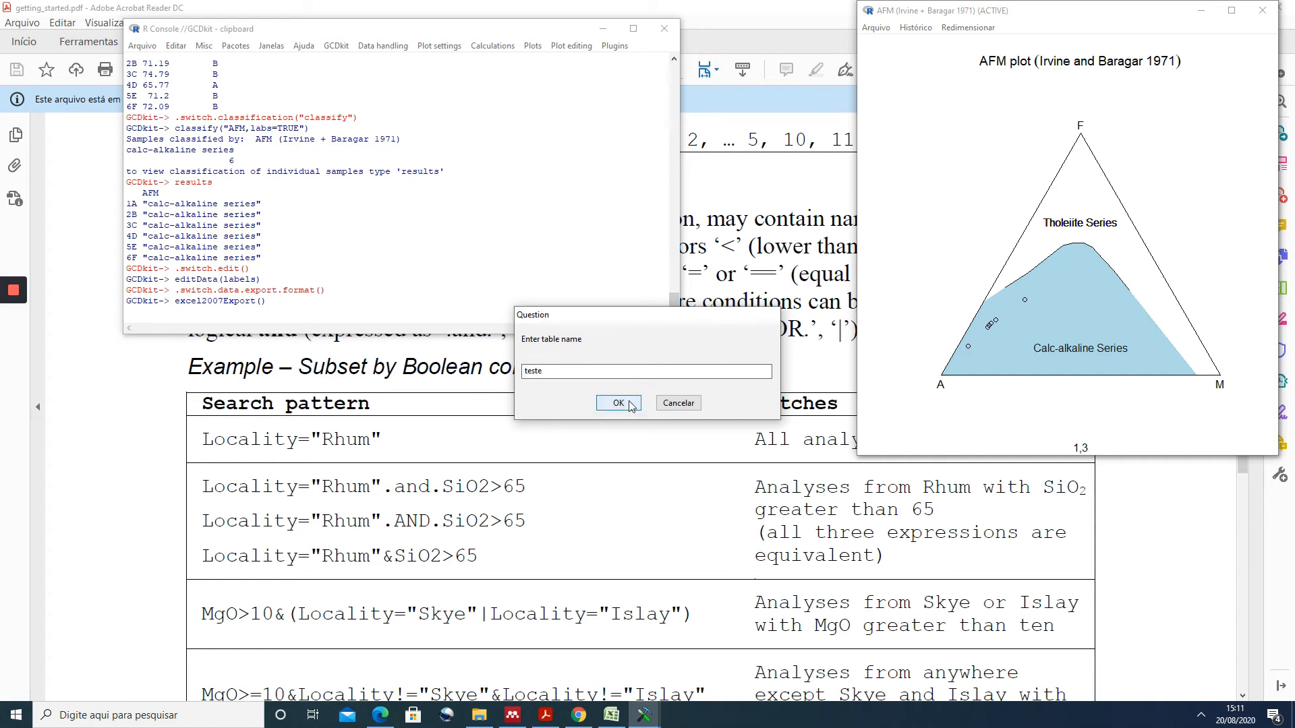
# - Confirm the table export and close the AFM plot window
pyautogui.click(667, 404)
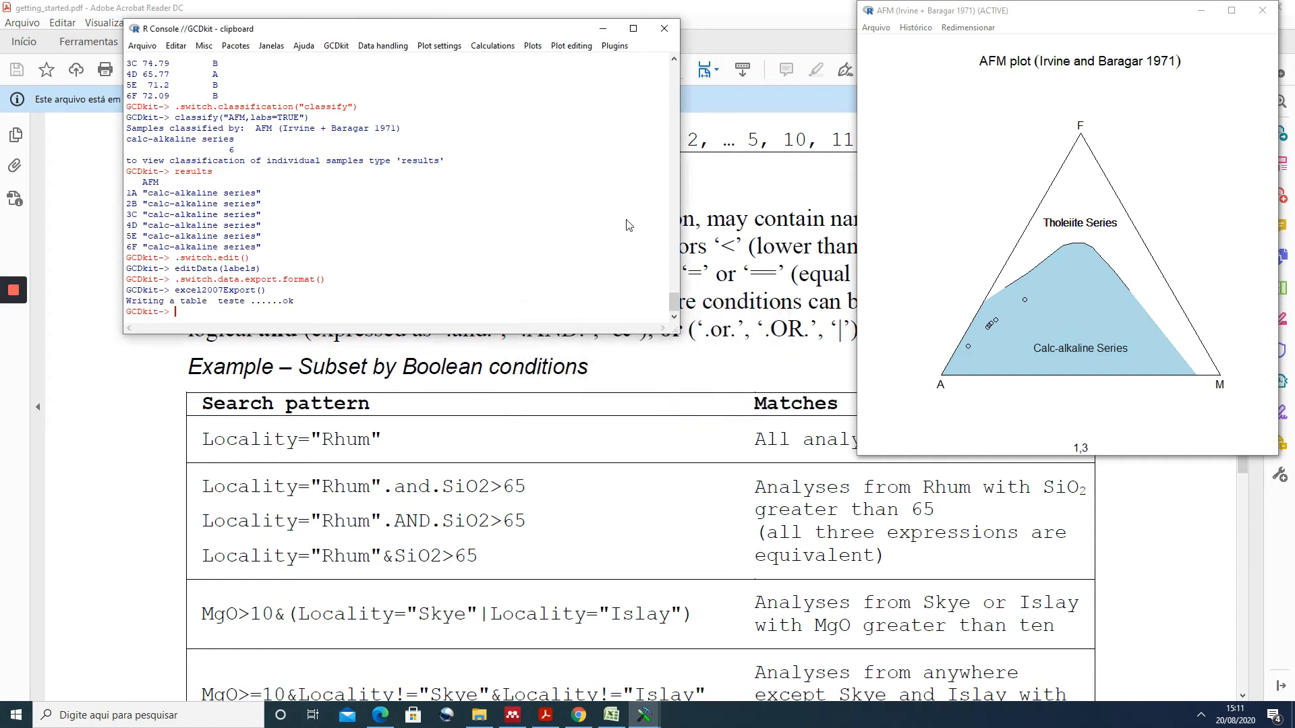
pyautogui.click(603, 28)
pyautogui.click(1262, 10)
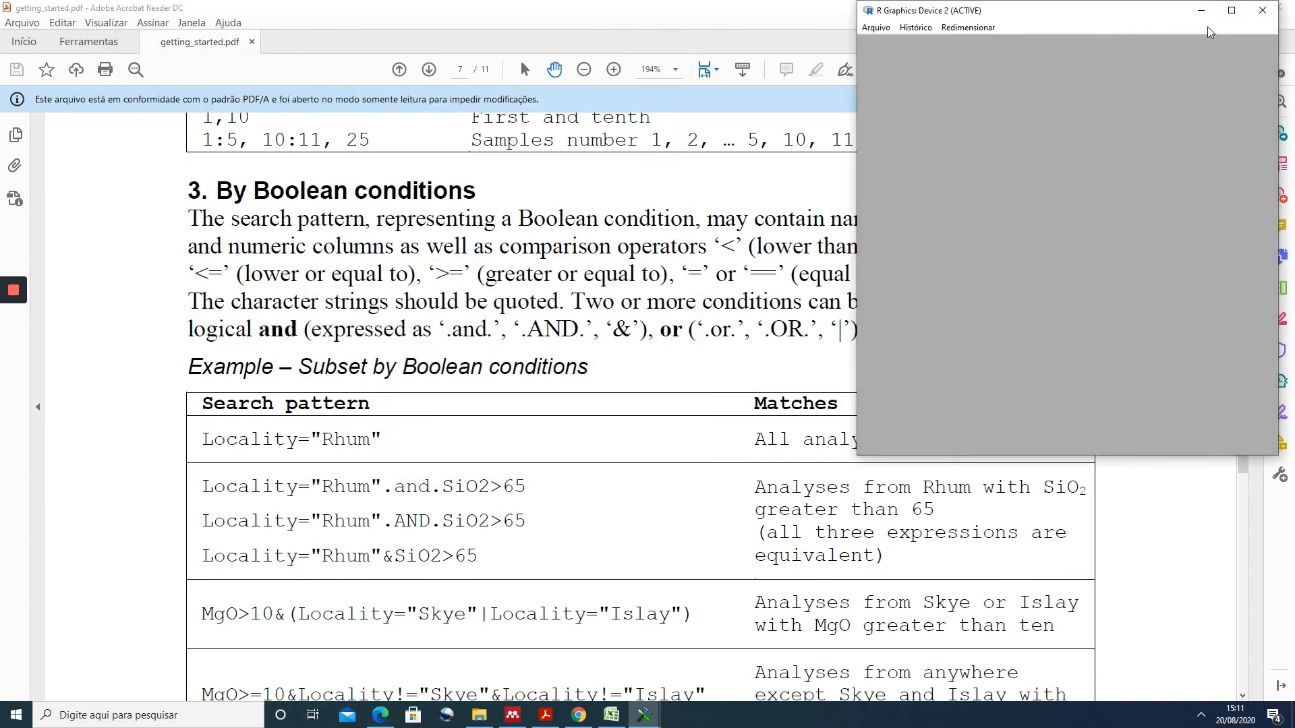
pyautogui.click(1262, 10)
# - Open the dado workbook from the desktop in Excel, show its teste sheet and widen the AFM column
pyautogui.click(1216, 8)
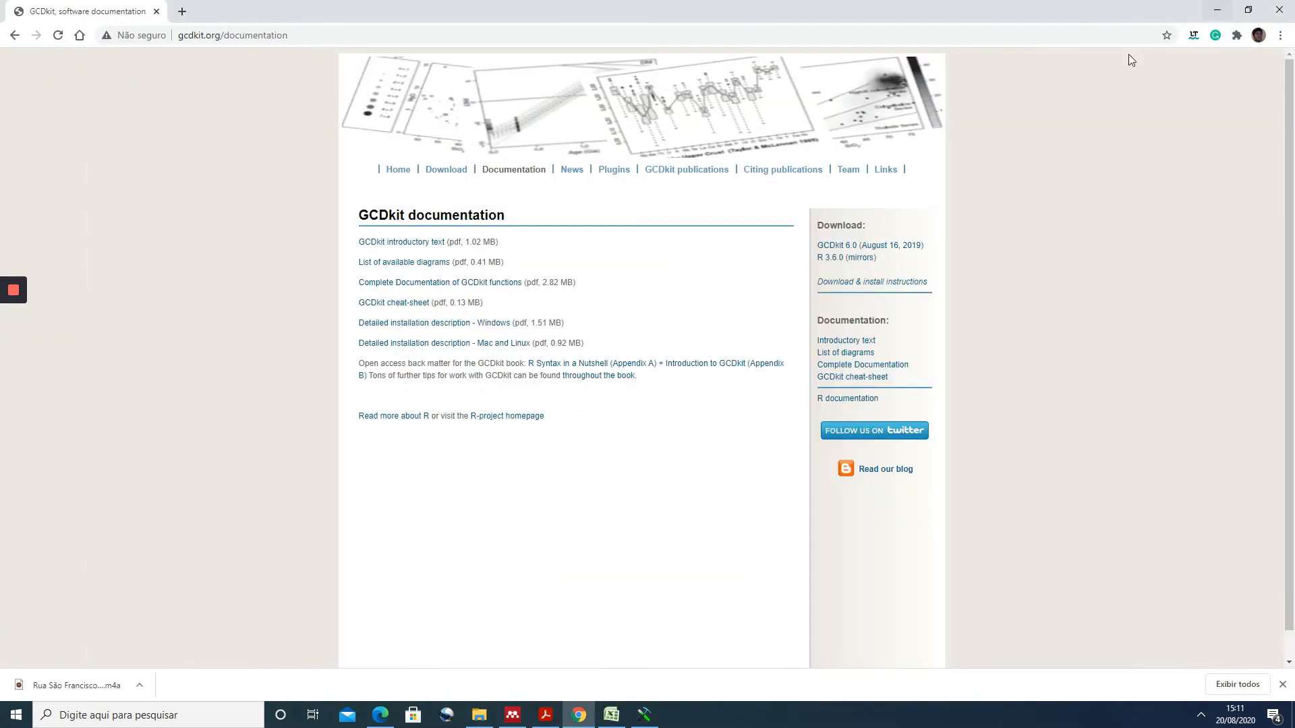
pyautogui.click(1216, 8)
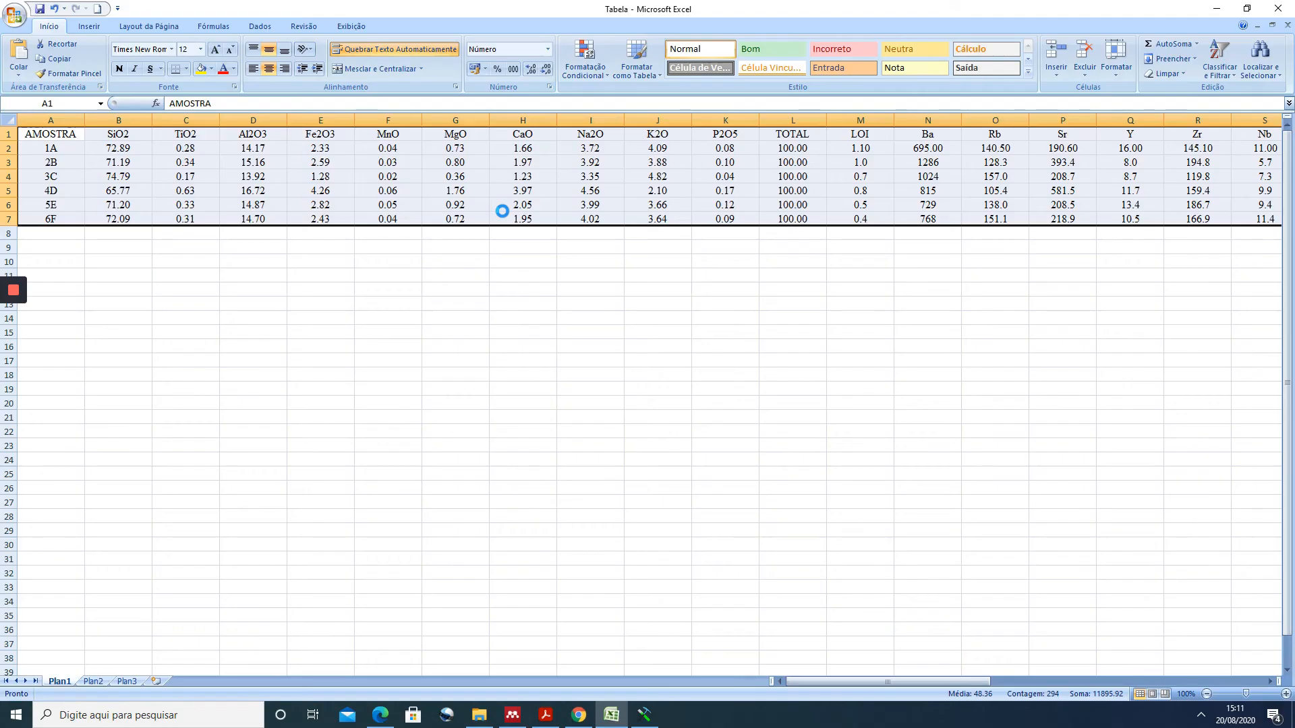
pyautogui.click(190, 683)
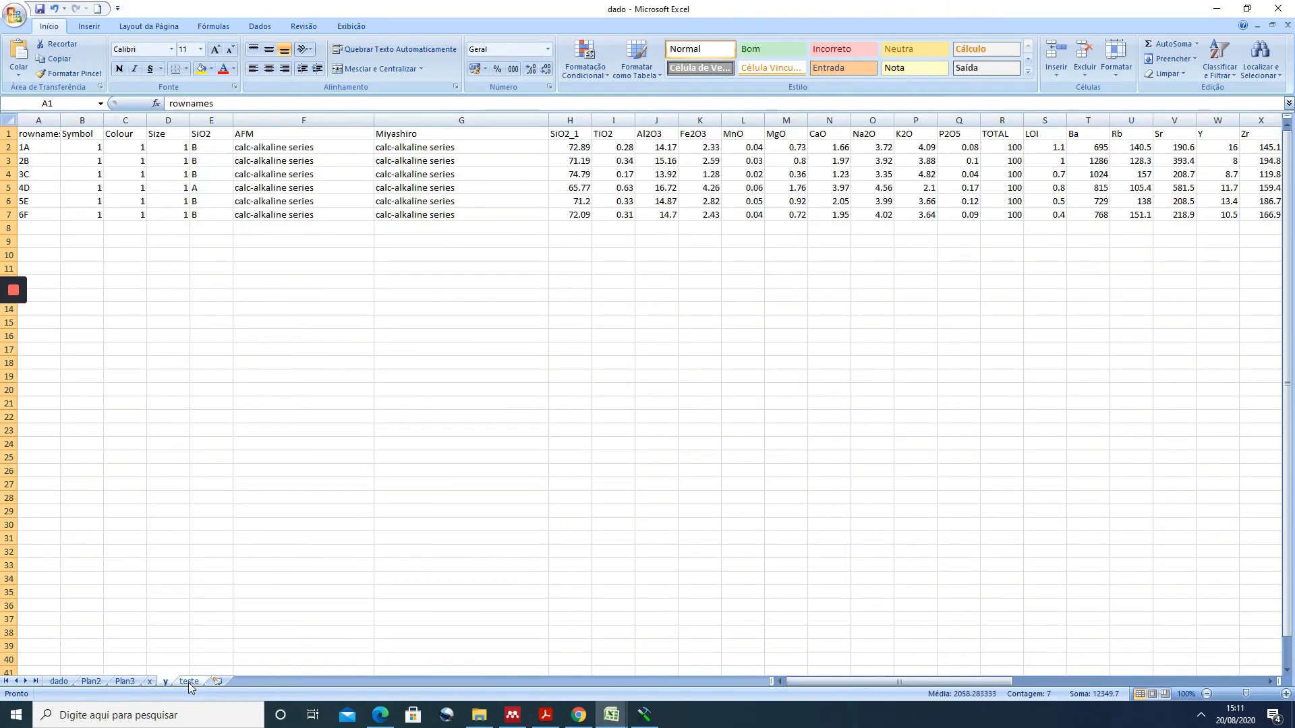
pyautogui.moveTo(276, 120); pyautogui.dragTo(449, 120)
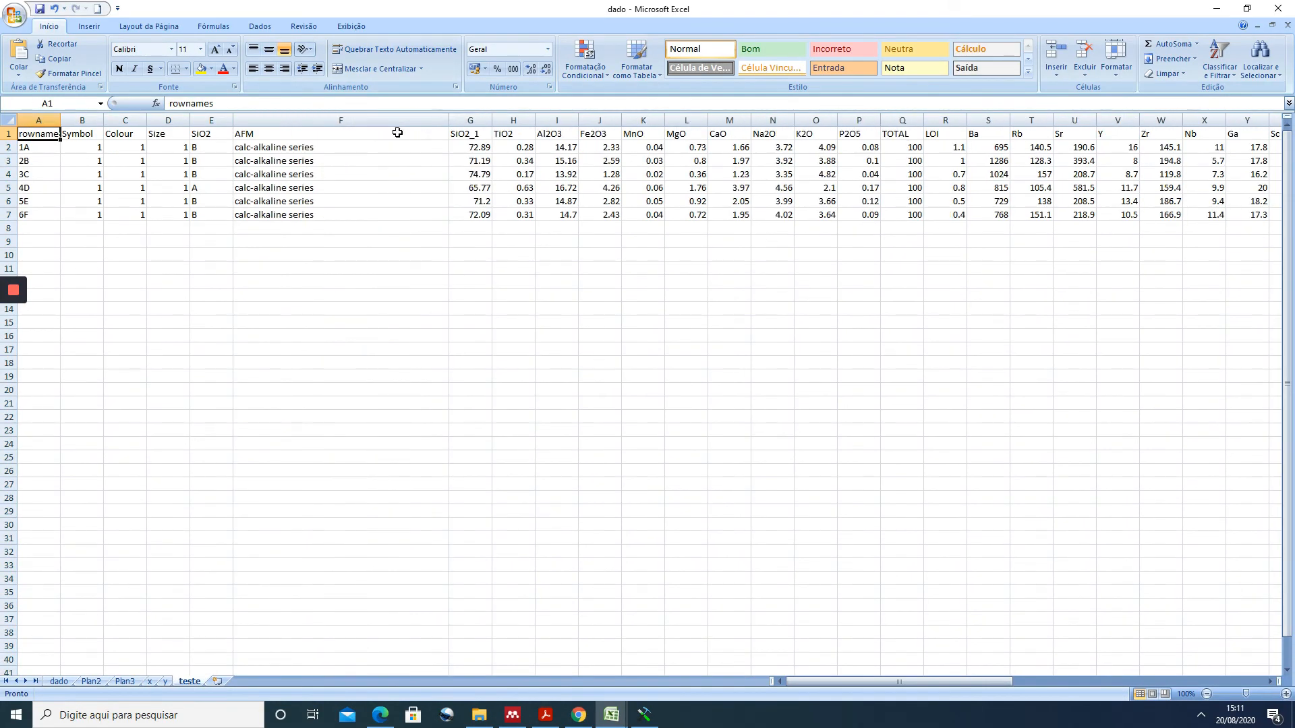
# - Examine the Symbol column, the P, K and Ti columns, and the mg_ to K2O_Na2O columns of the exported table
pyautogui.click(78, 116)
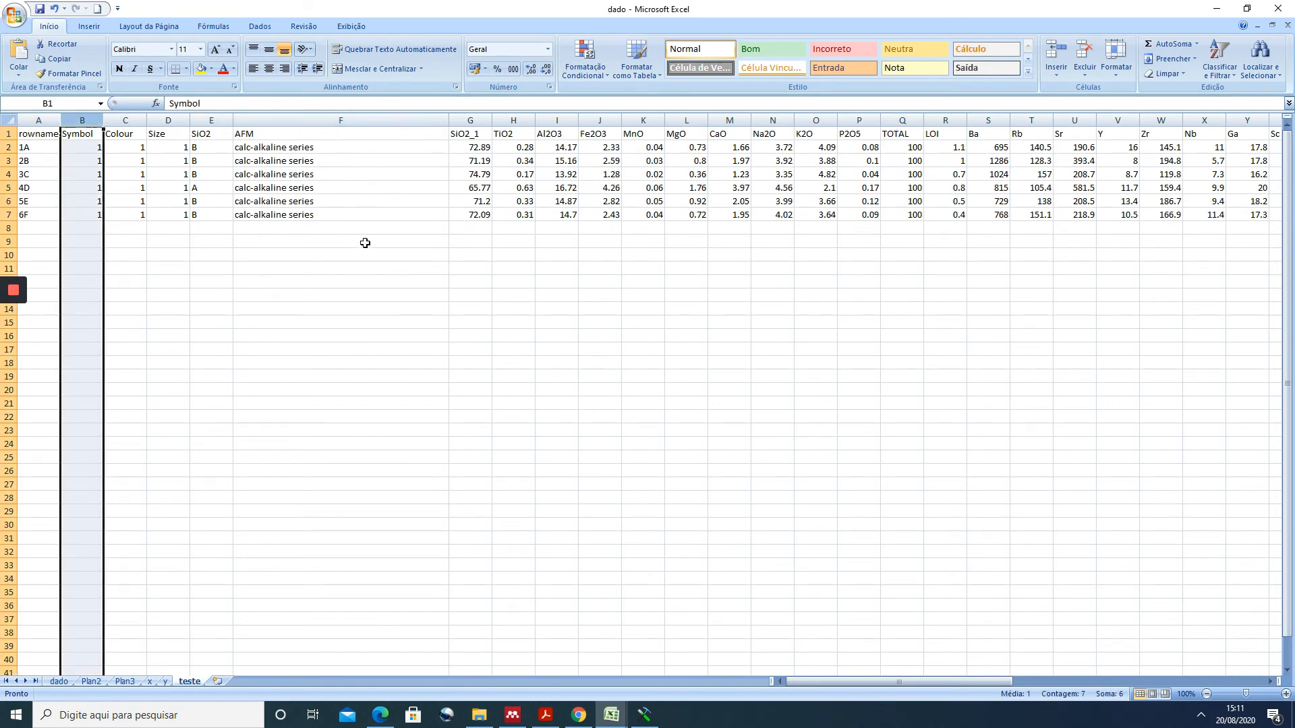
pyautogui.moveTo(860, 683); pyautogui.dragTo(1166, 693)
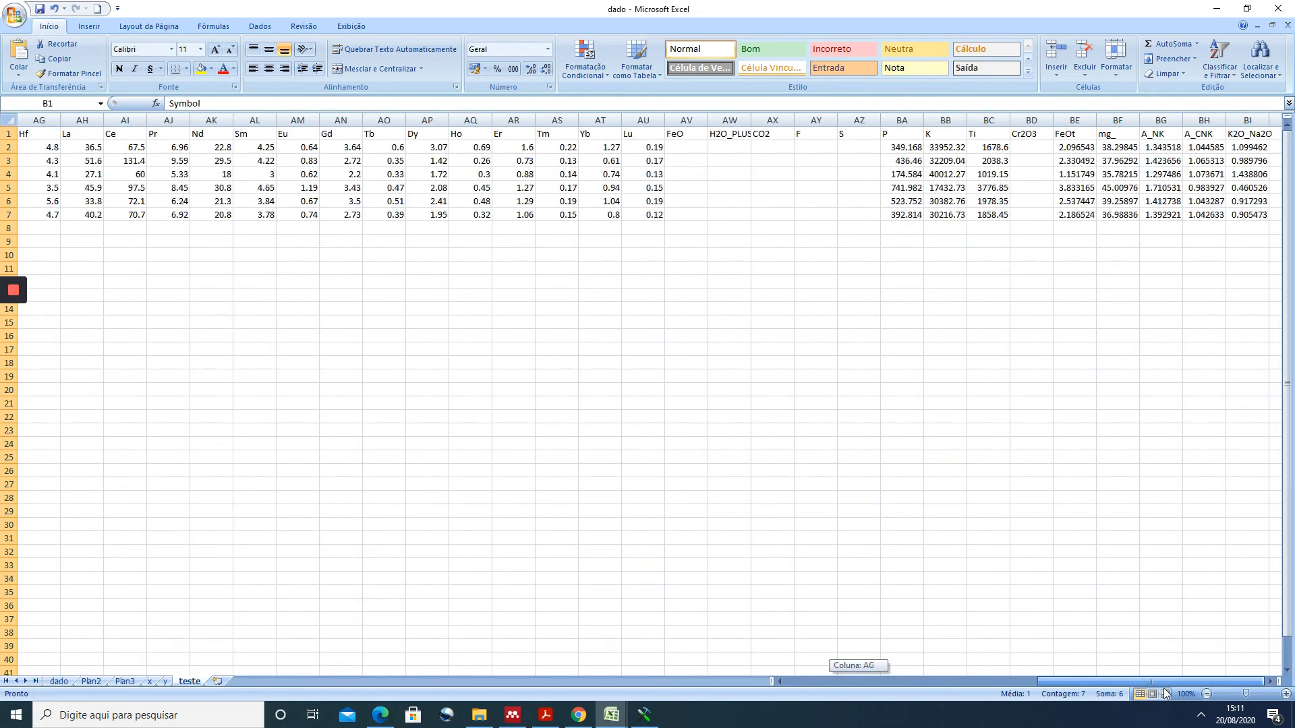
pyautogui.moveTo(901, 120); pyautogui.dragTo(988, 117)
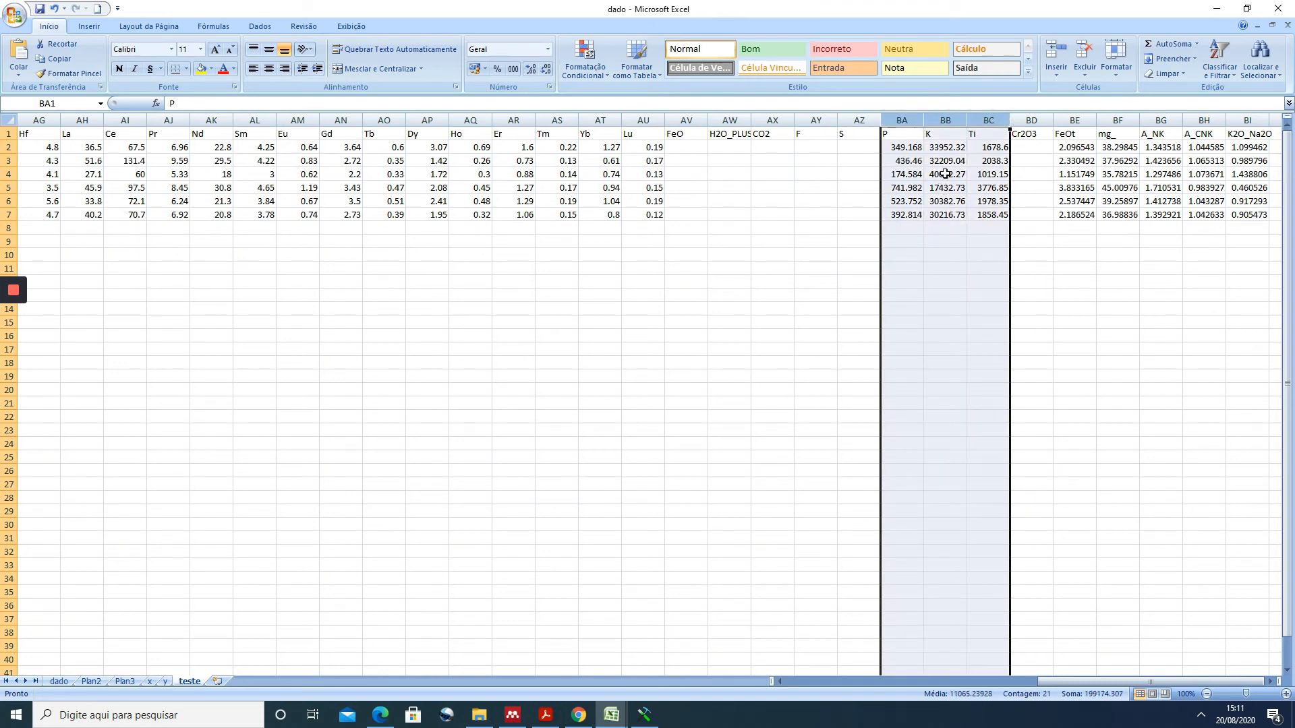
pyautogui.moveTo(1108, 117); pyautogui.dragTo(1244, 116)
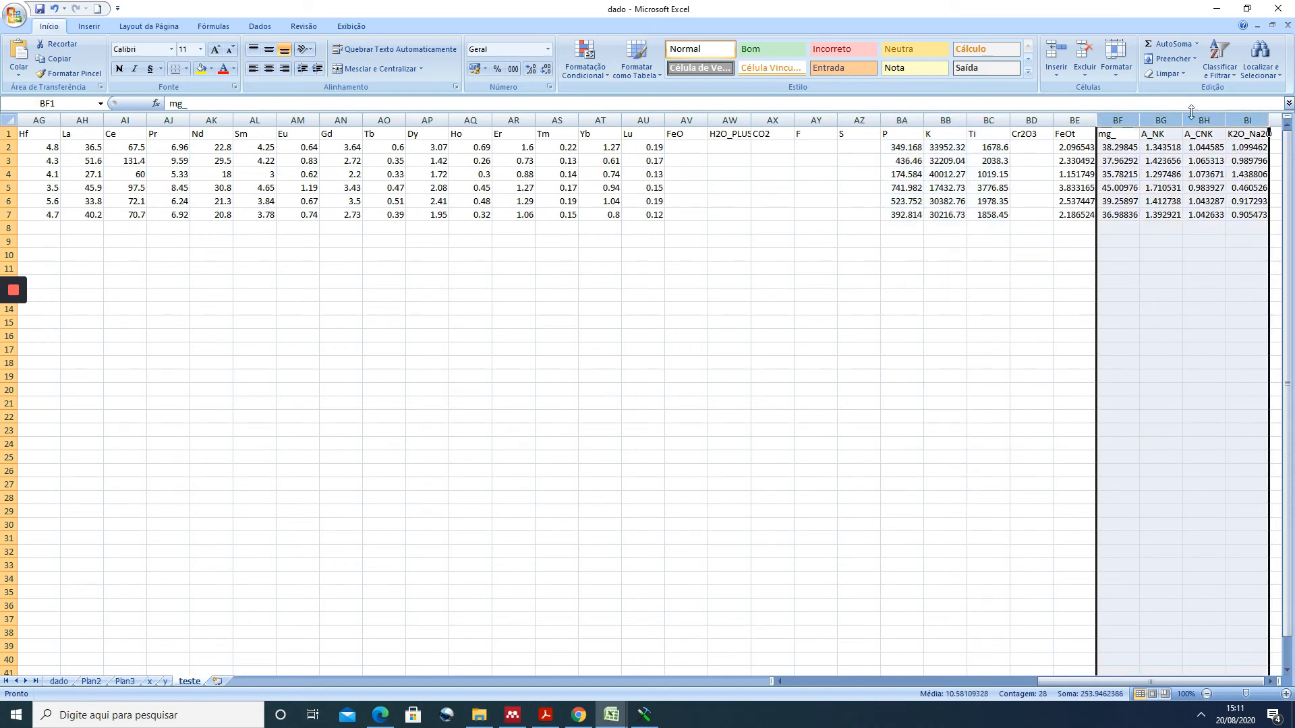
pyautogui.click(1216, 8)
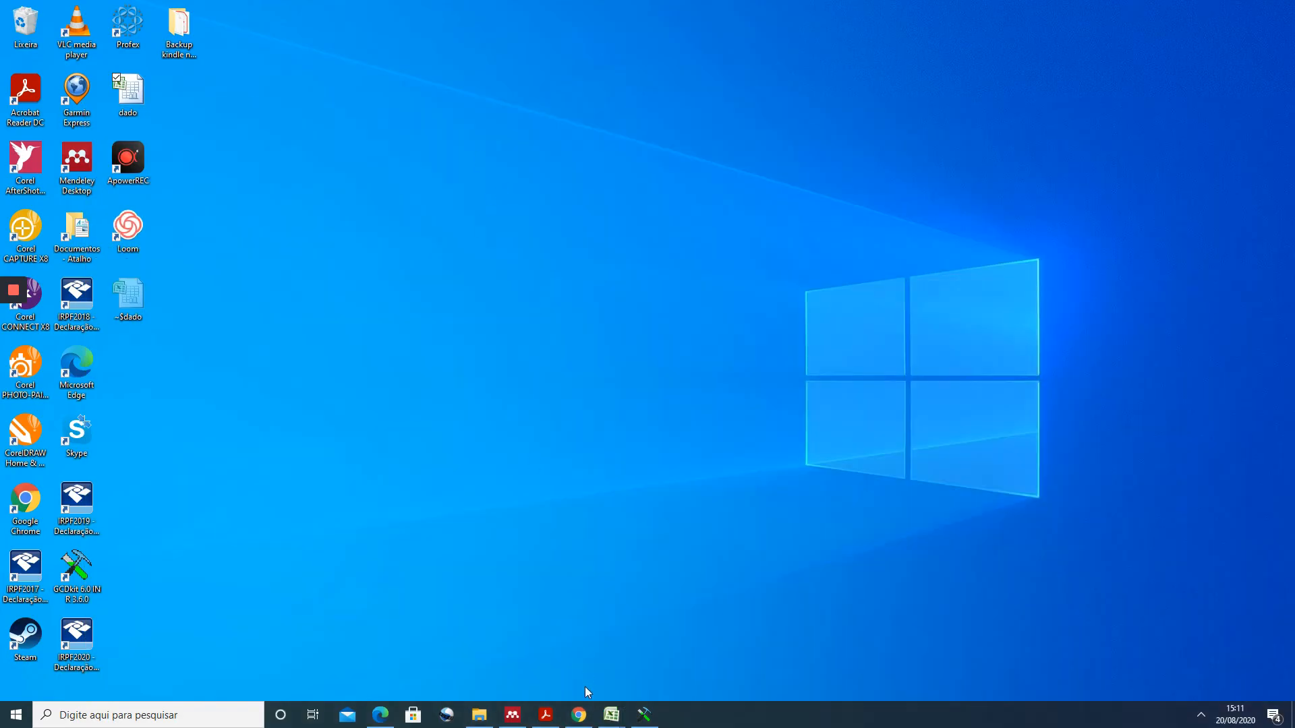
# - Switch to GCDkit and store the current dataset under the name quimica
pyautogui.click(644, 715)
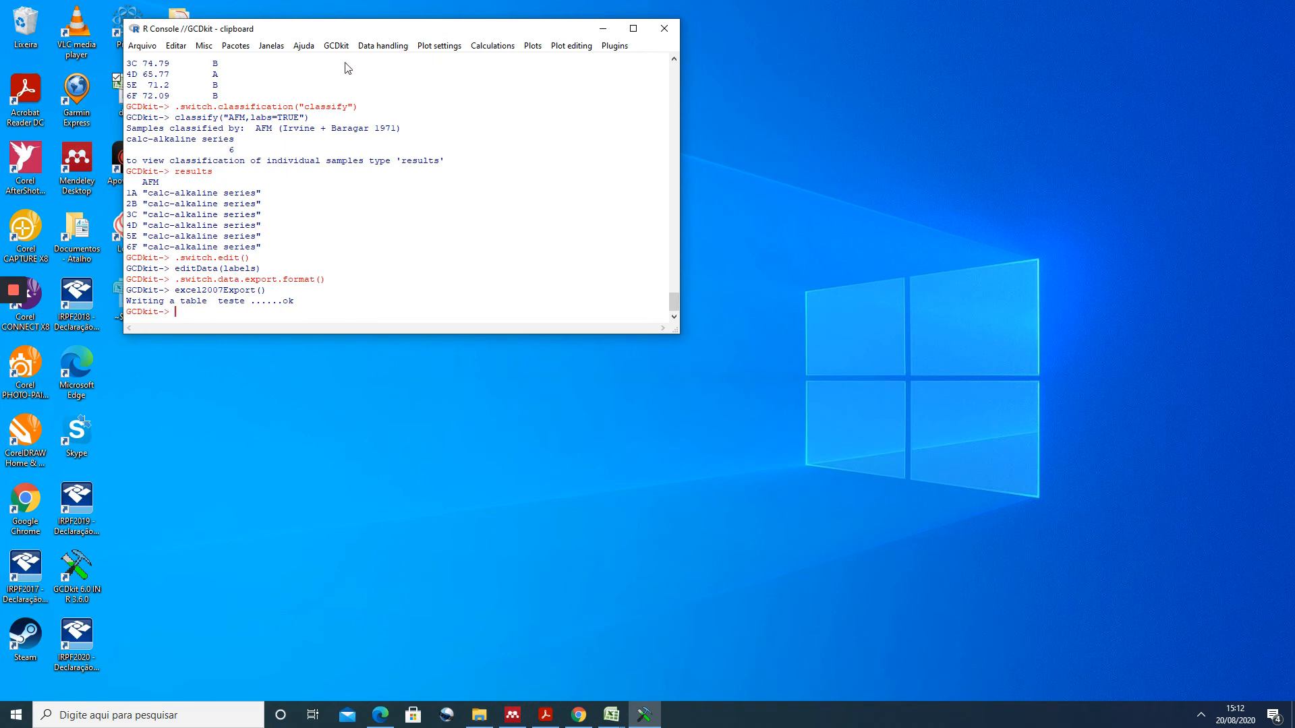
pyautogui.click(338, 46)
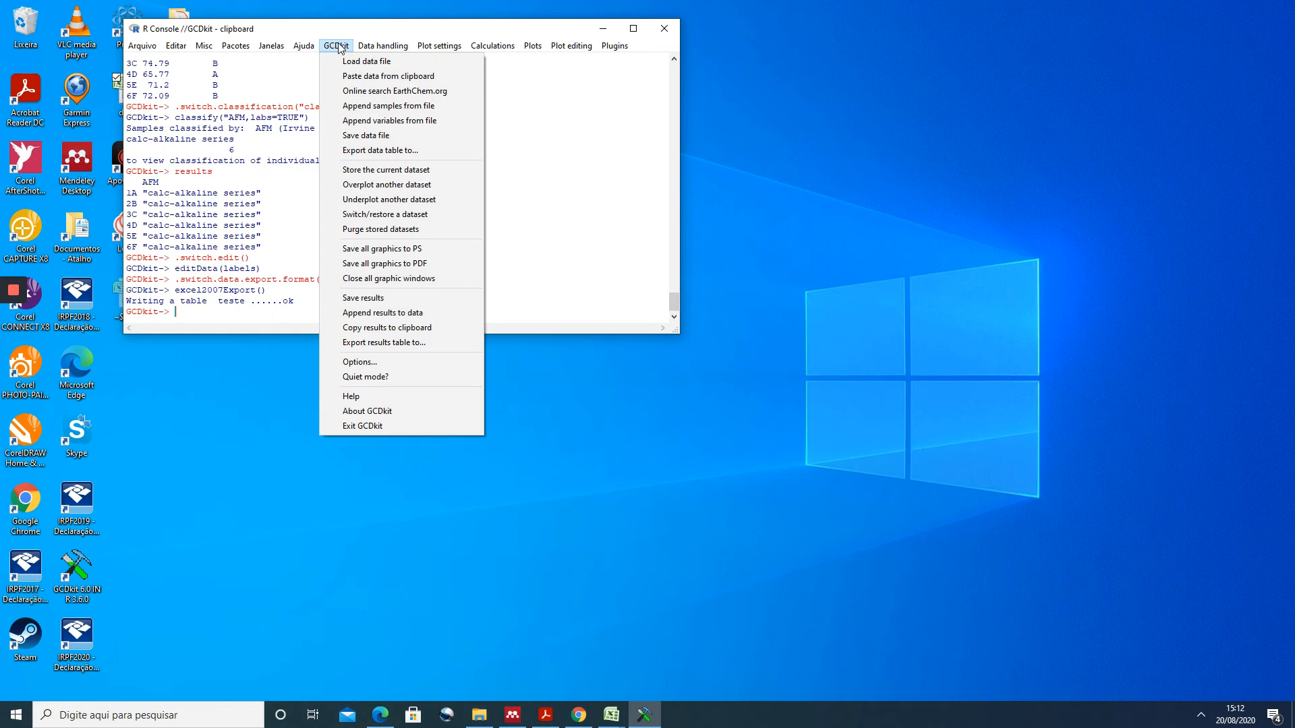
pyautogui.click(382, 172)
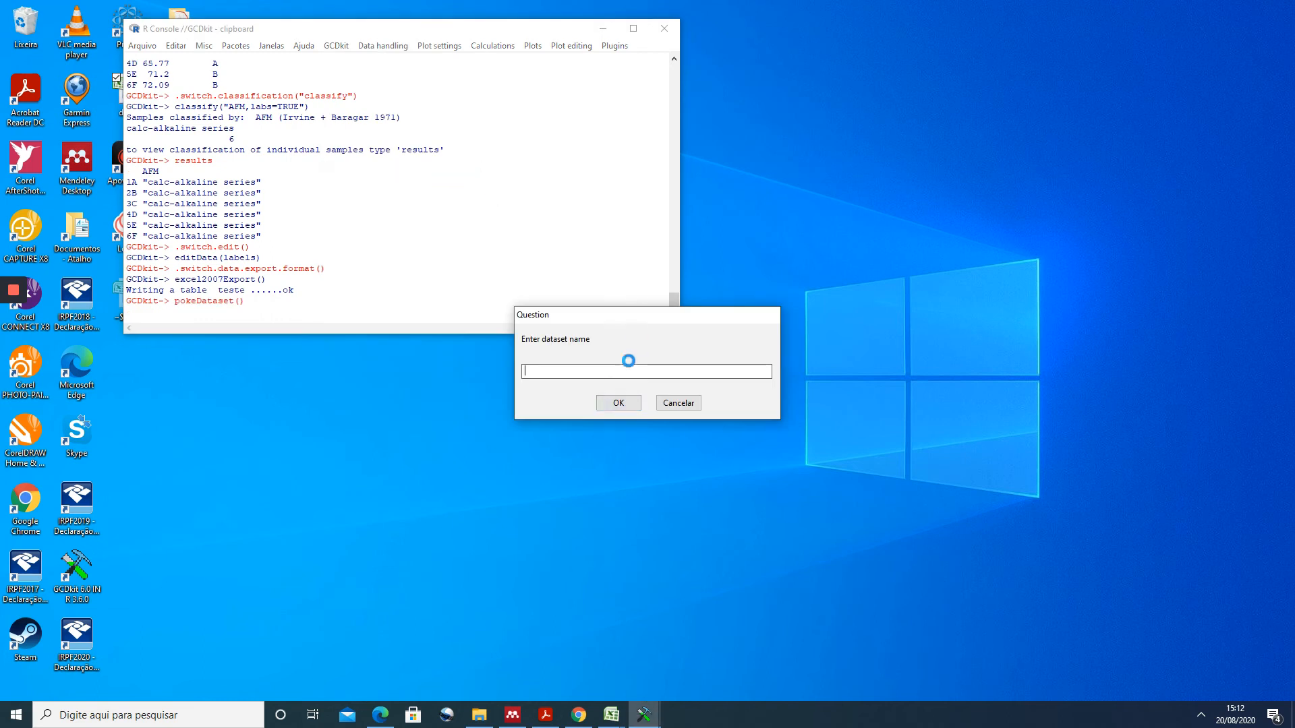
pyautogui.write('quimica')
pyautogui.click(618, 403)
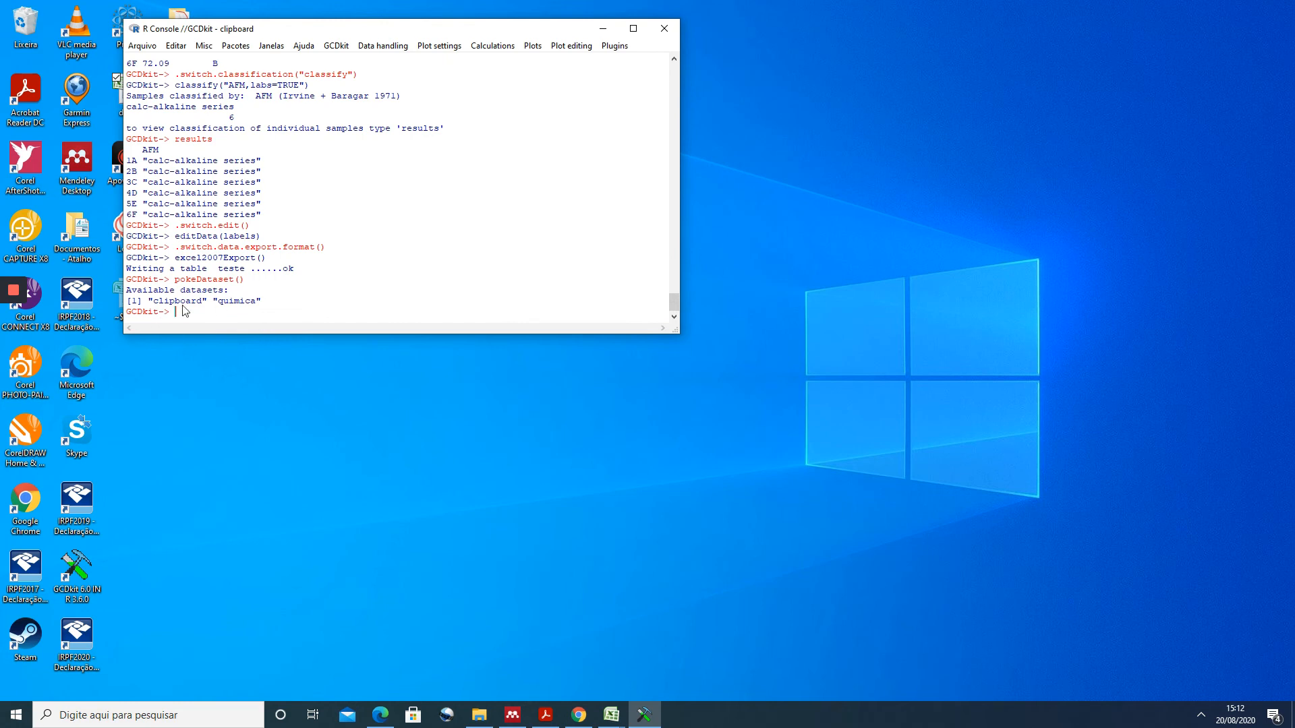
# - Switch to the Tabela workbook in Excel and copy the major-element table from AMOSTRA to TOTAL, cells A1:L7
pyautogui.click(611, 715)
pyautogui.click(678, 674)
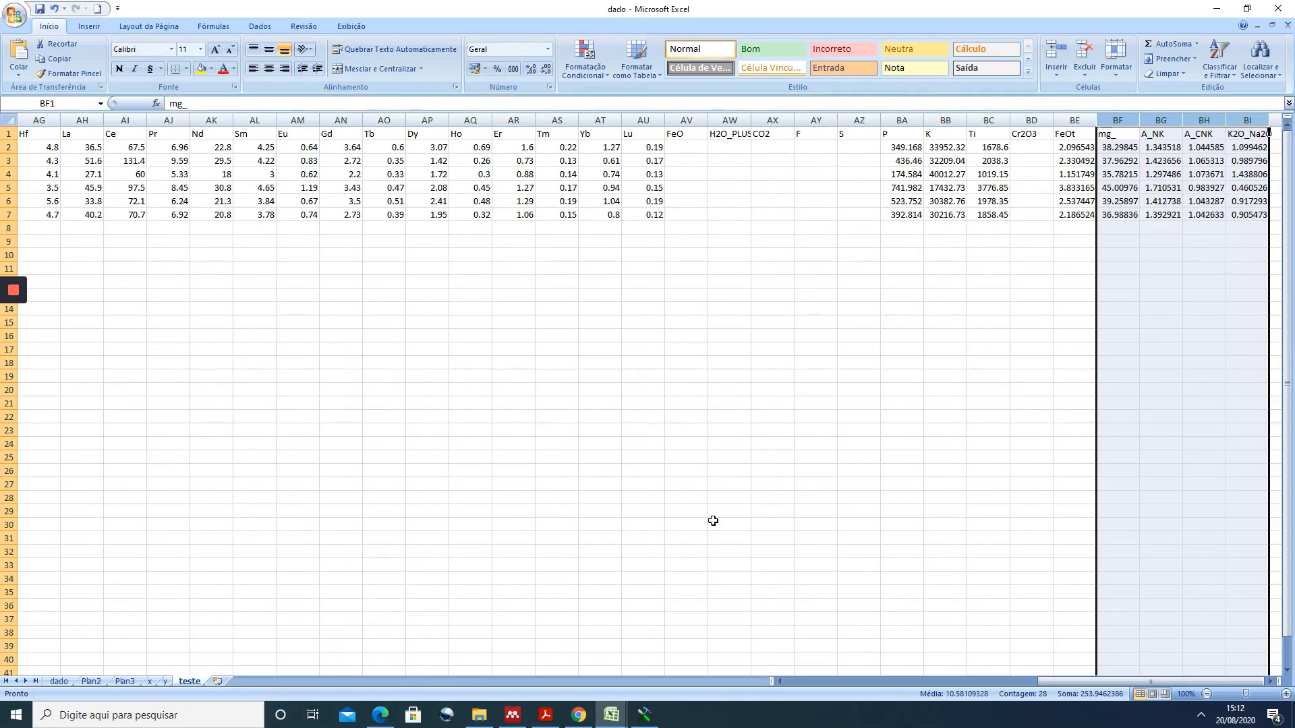
pyautogui.click(611, 715)
pyautogui.click(576, 664)
pyautogui.moveTo(51, 134); pyautogui.dragTo(792, 218)
pyautogui.hotkey('ctrl', 'c')
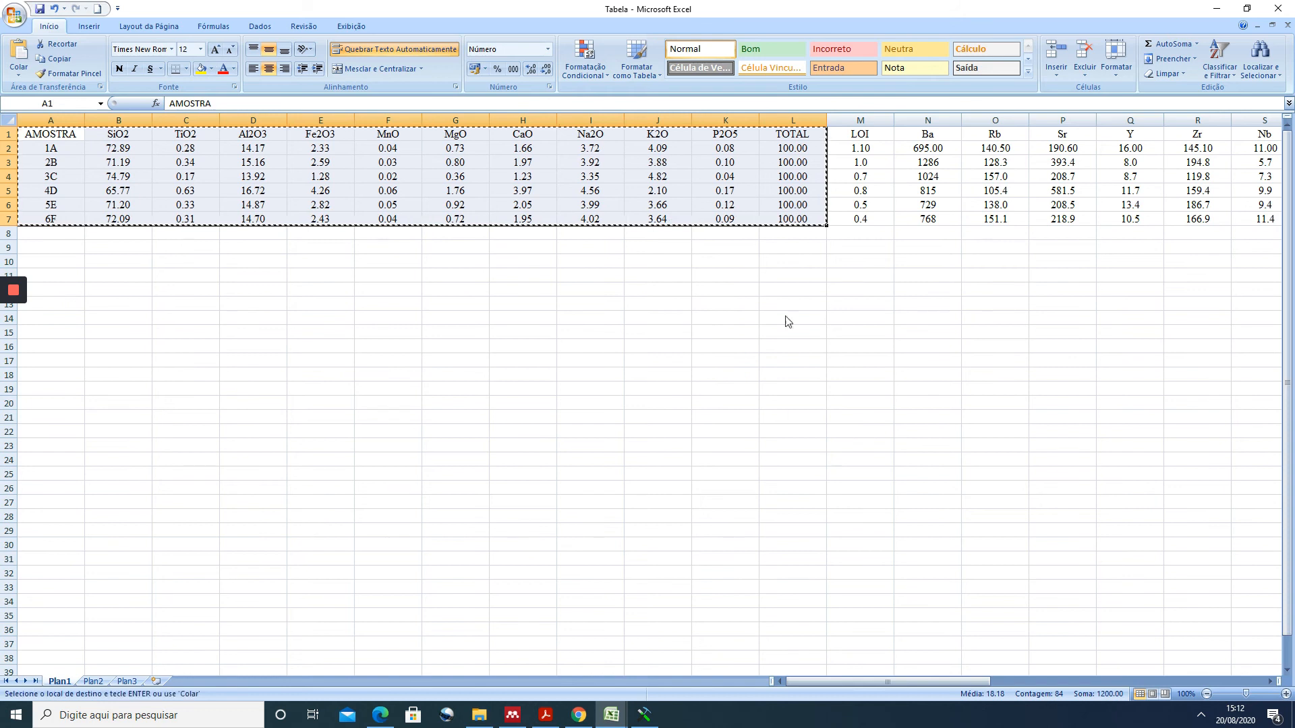
# - Return to GCDkit and load the copied major-element data from the clipboard as a new dataset
pyautogui.hotkey('alt', 'Tab')
pyautogui.click(336, 45)
pyautogui.click(344, 76)
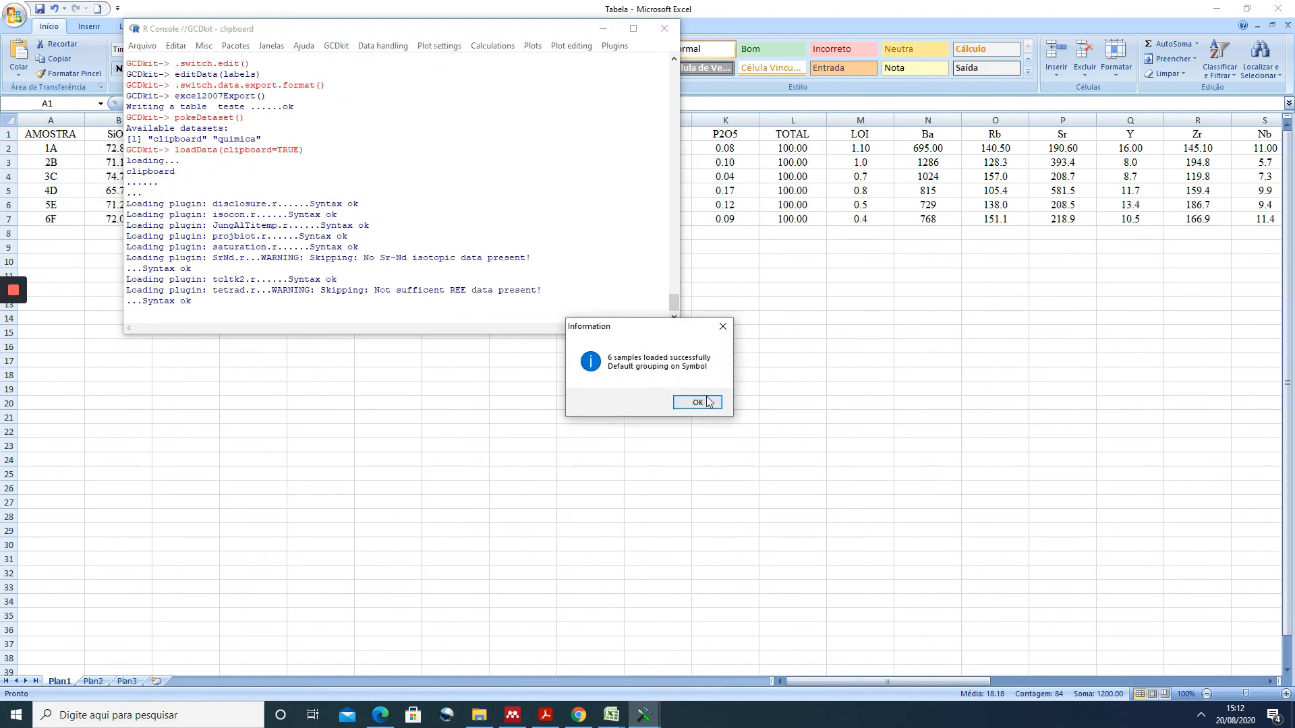
pyautogui.click(698, 403)
# - Store the newly loaded dataset under the name quimica maiores
pyautogui.click(336, 45)
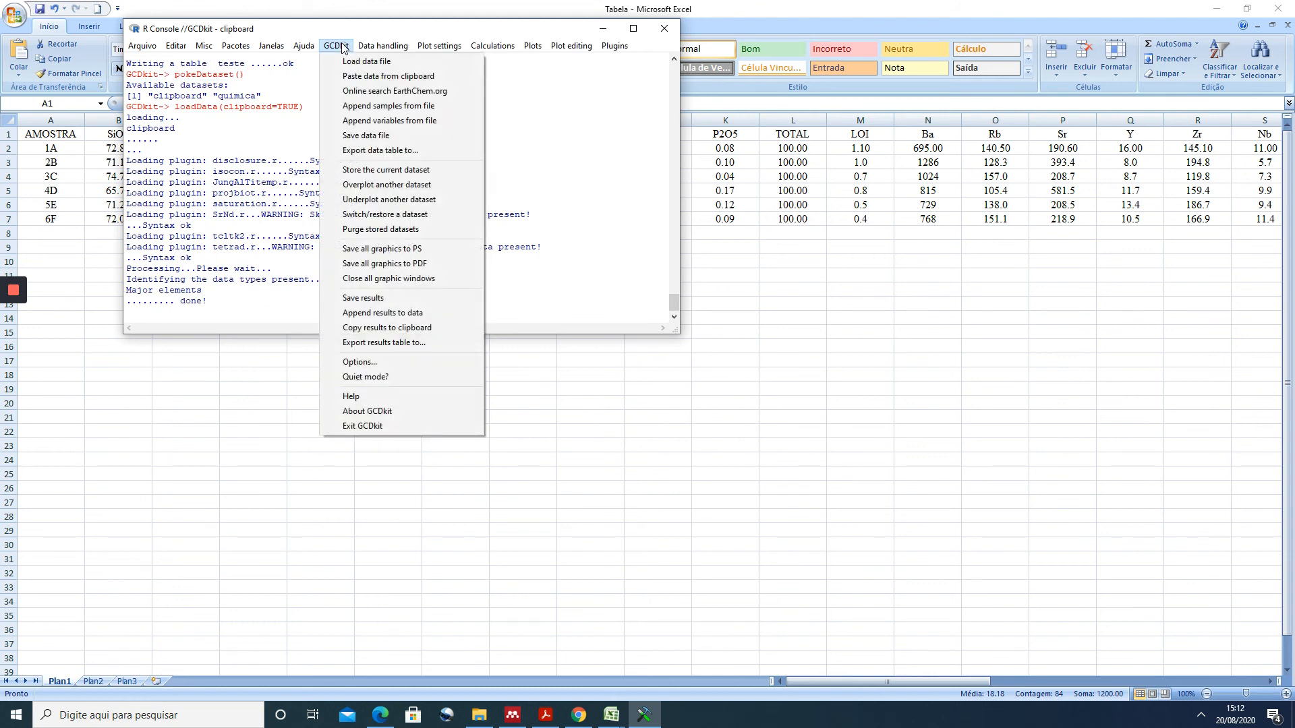
pyautogui.click(363, 174)
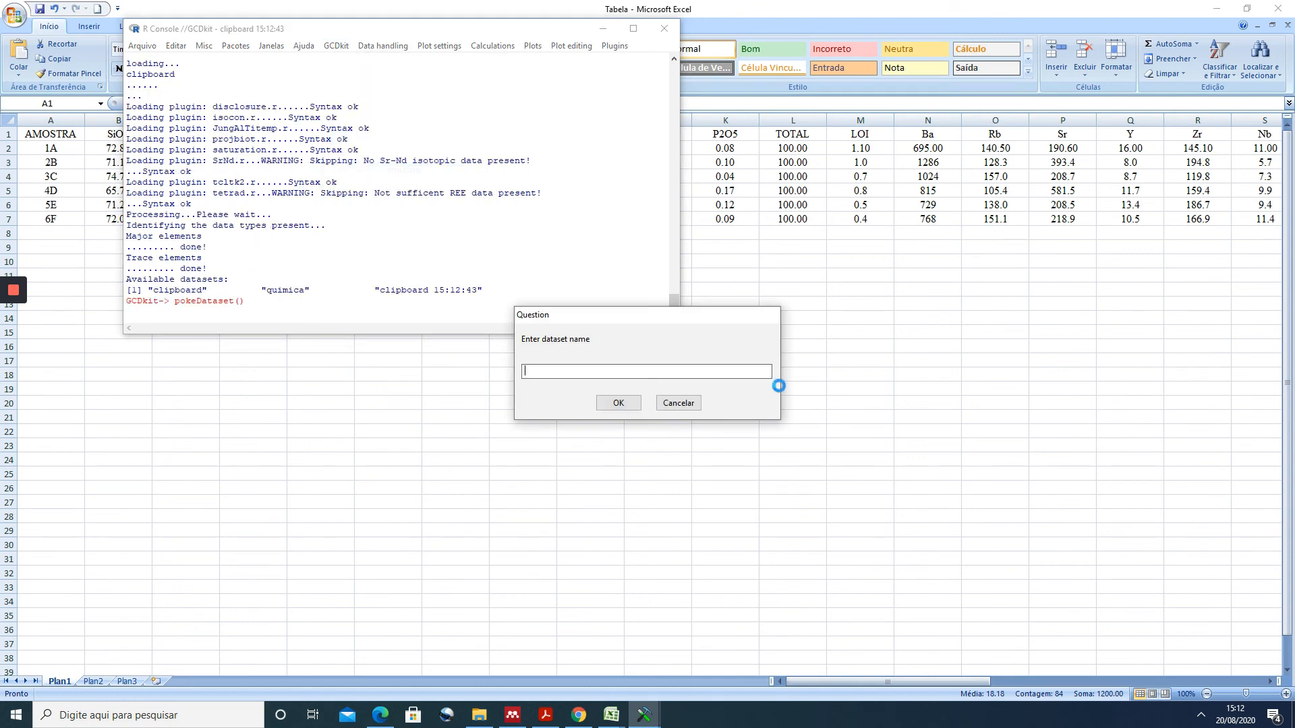
pyautogui.write('quimica maiores')
pyautogui.click(613, 408)
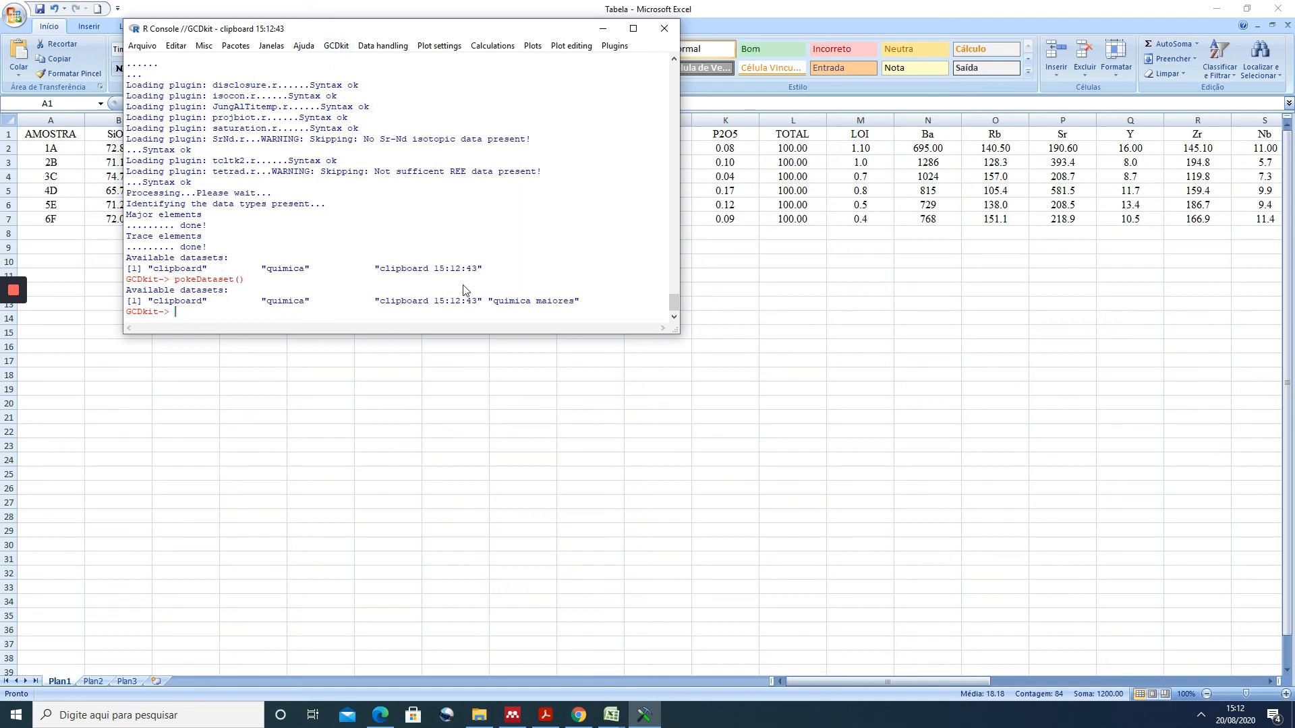
# - Switch the current dataset to the stored quimica dataset
pyautogui.click(337, 46)
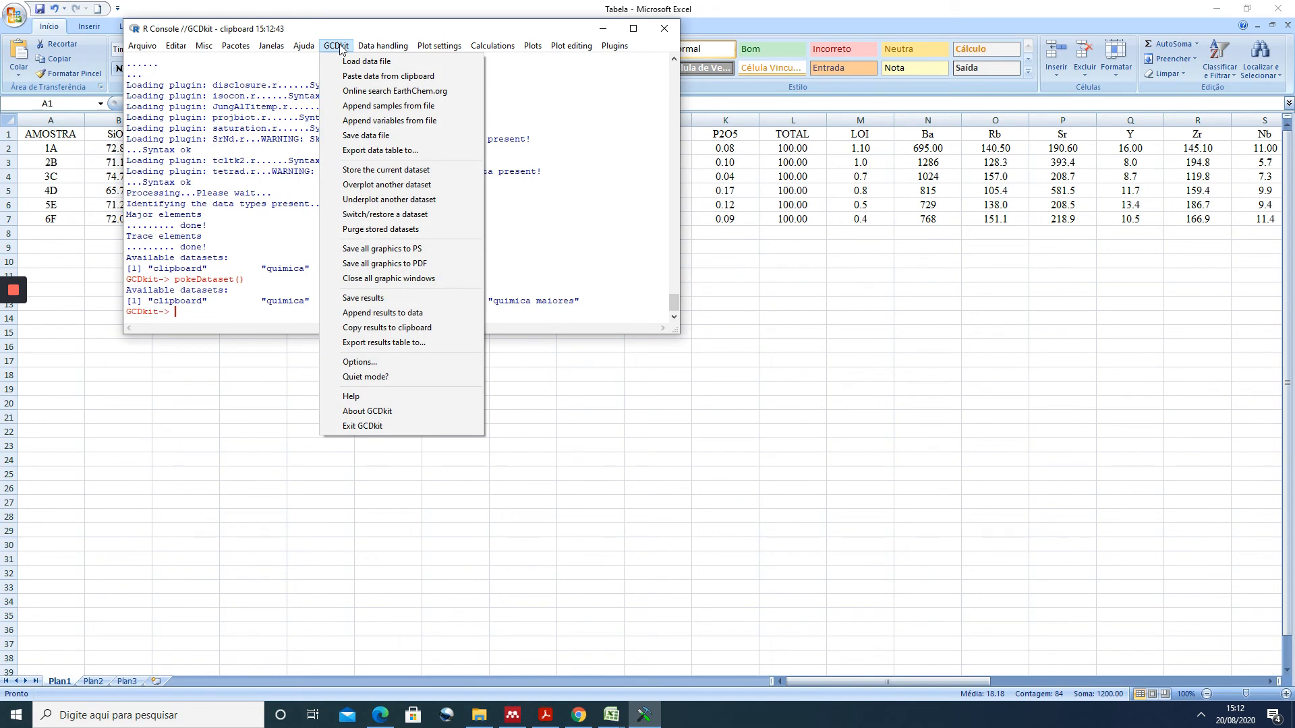
pyautogui.click(398, 215)
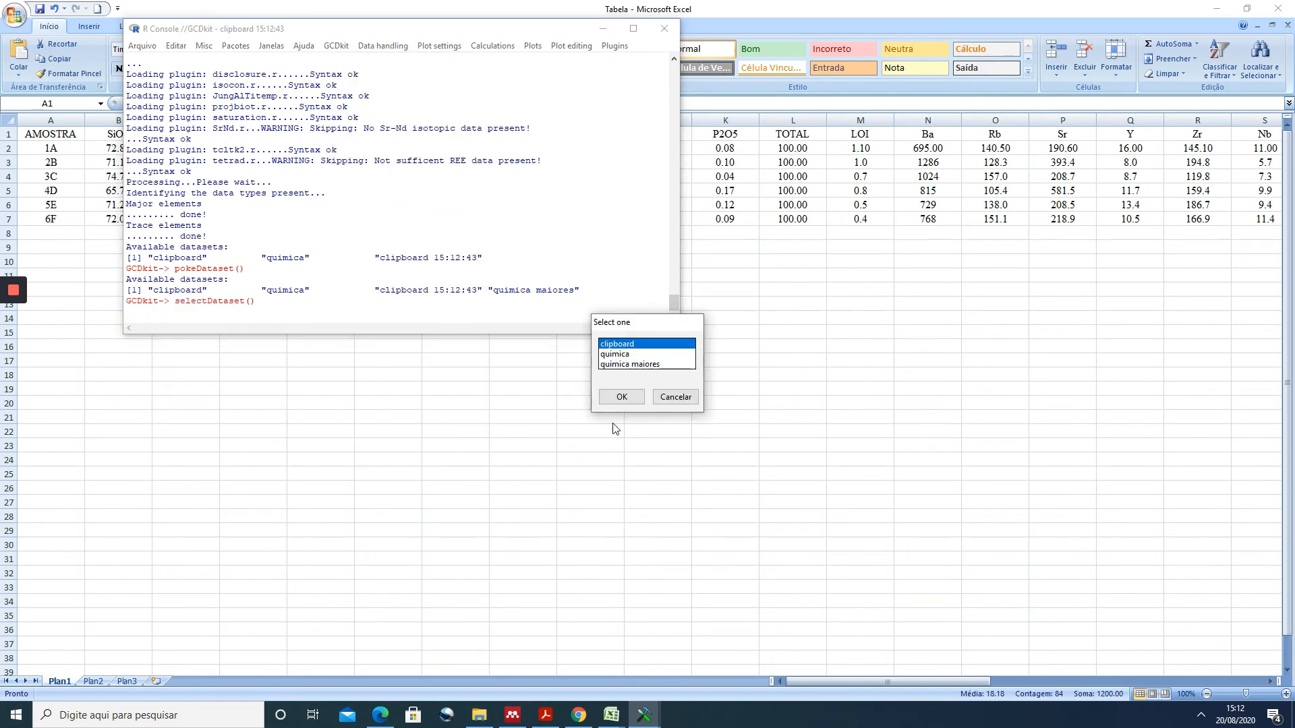
pyautogui.click(618, 354)
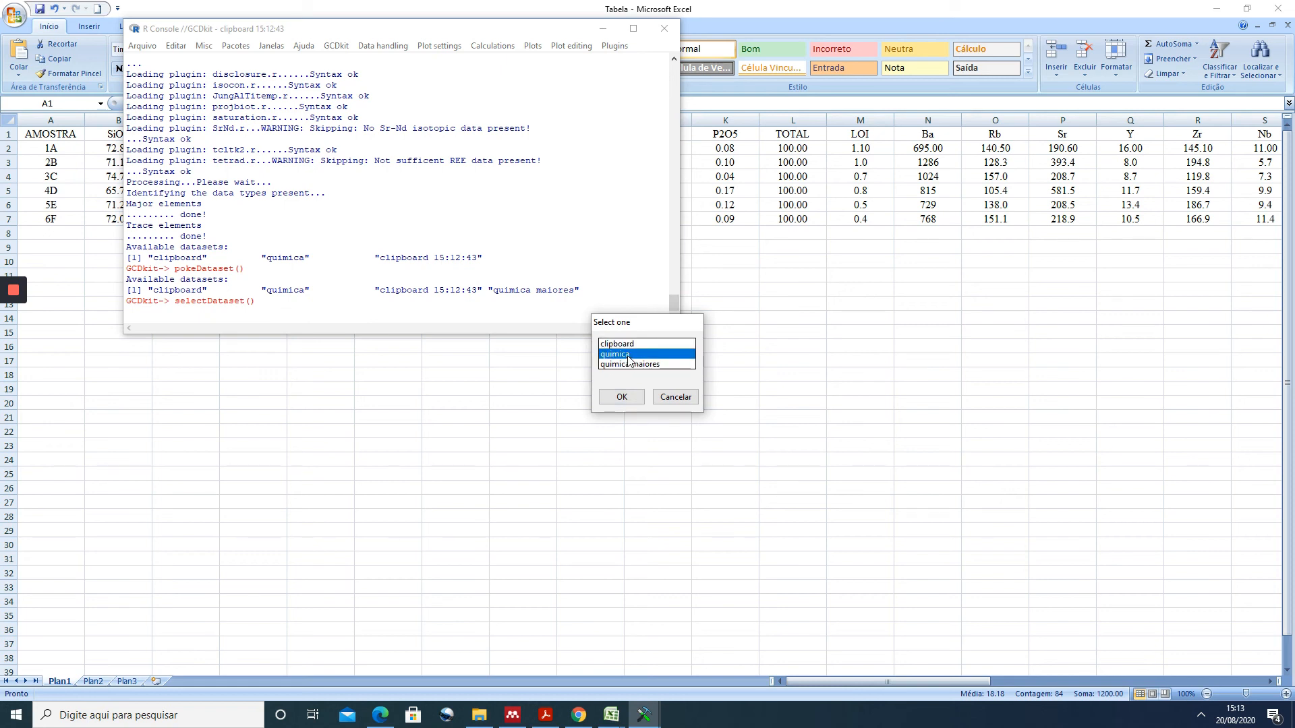
pyautogui.click(624, 397)
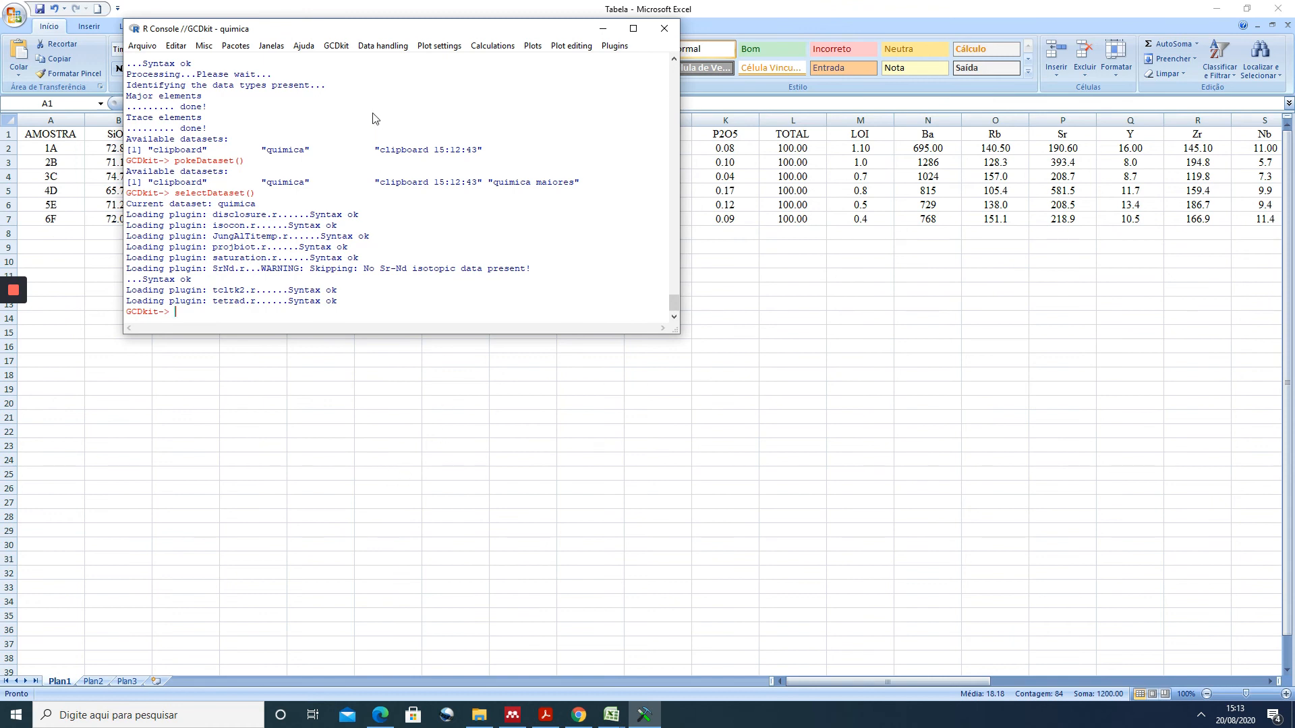
# - Make the stored quimica maiores dataset the current one
pyautogui.click(336, 45)
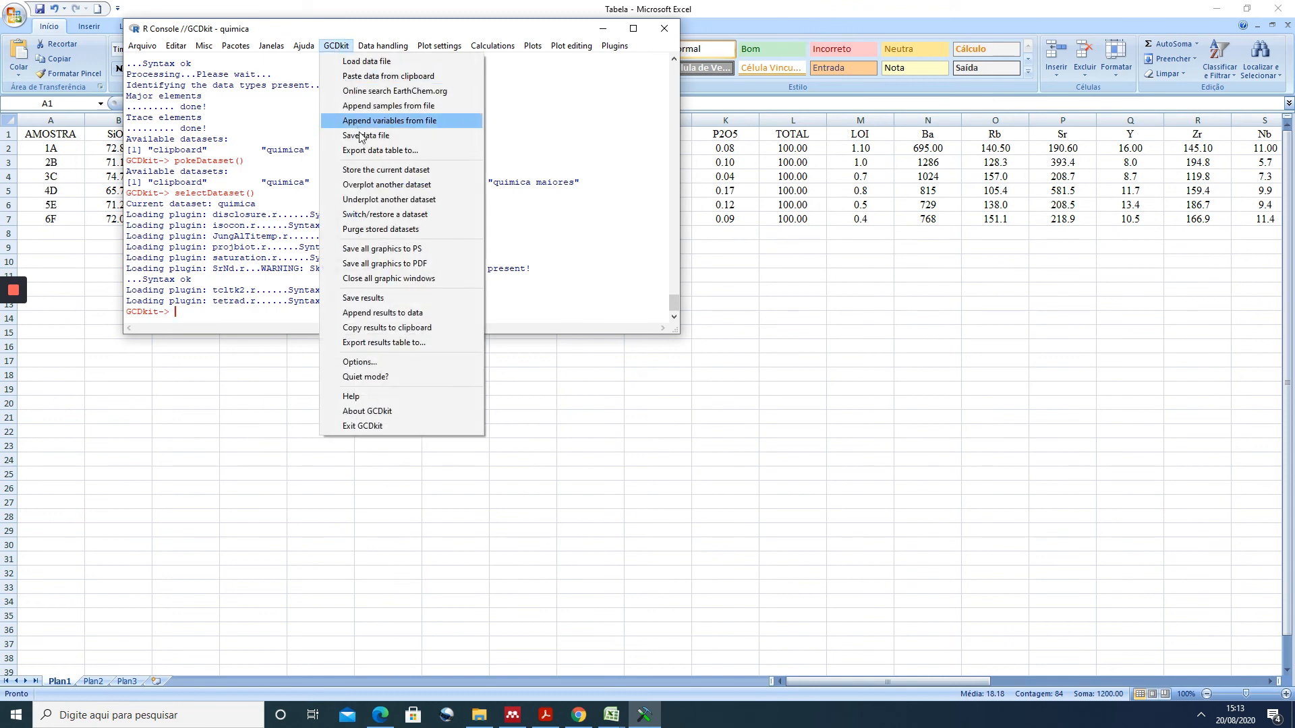
pyautogui.click(384, 214)
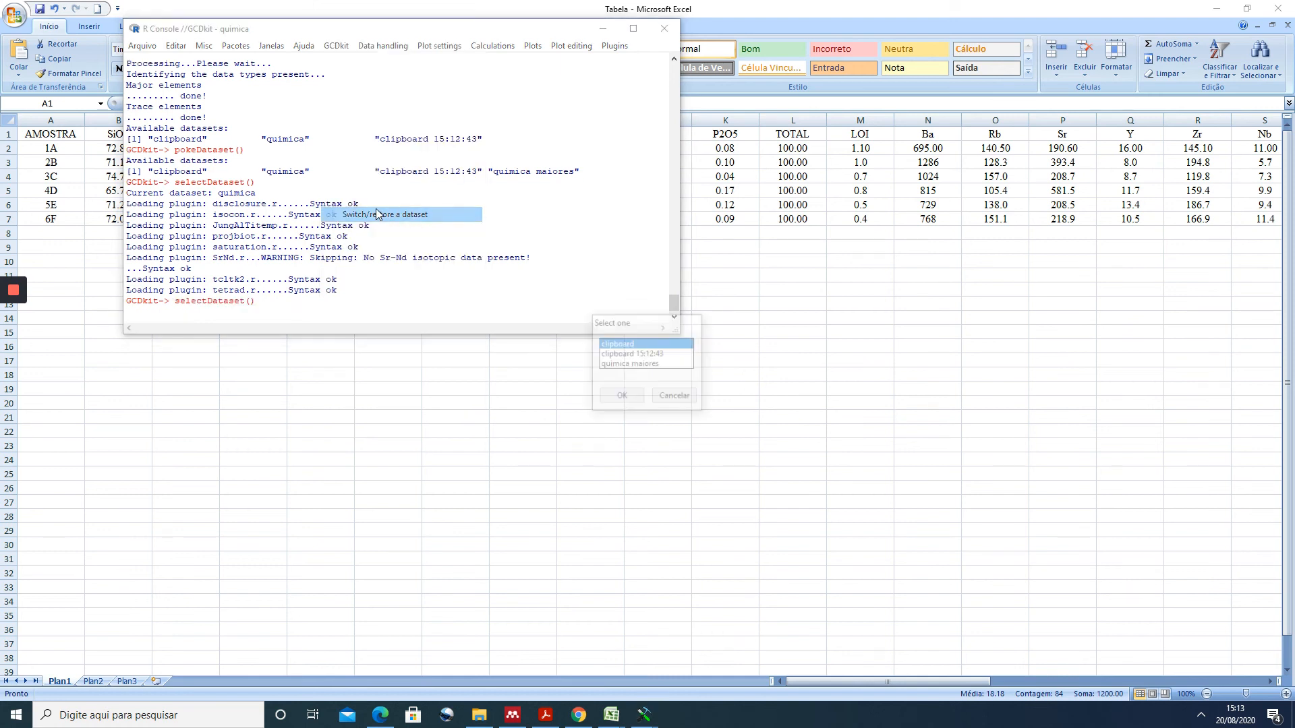
pyautogui.click(639, 364)
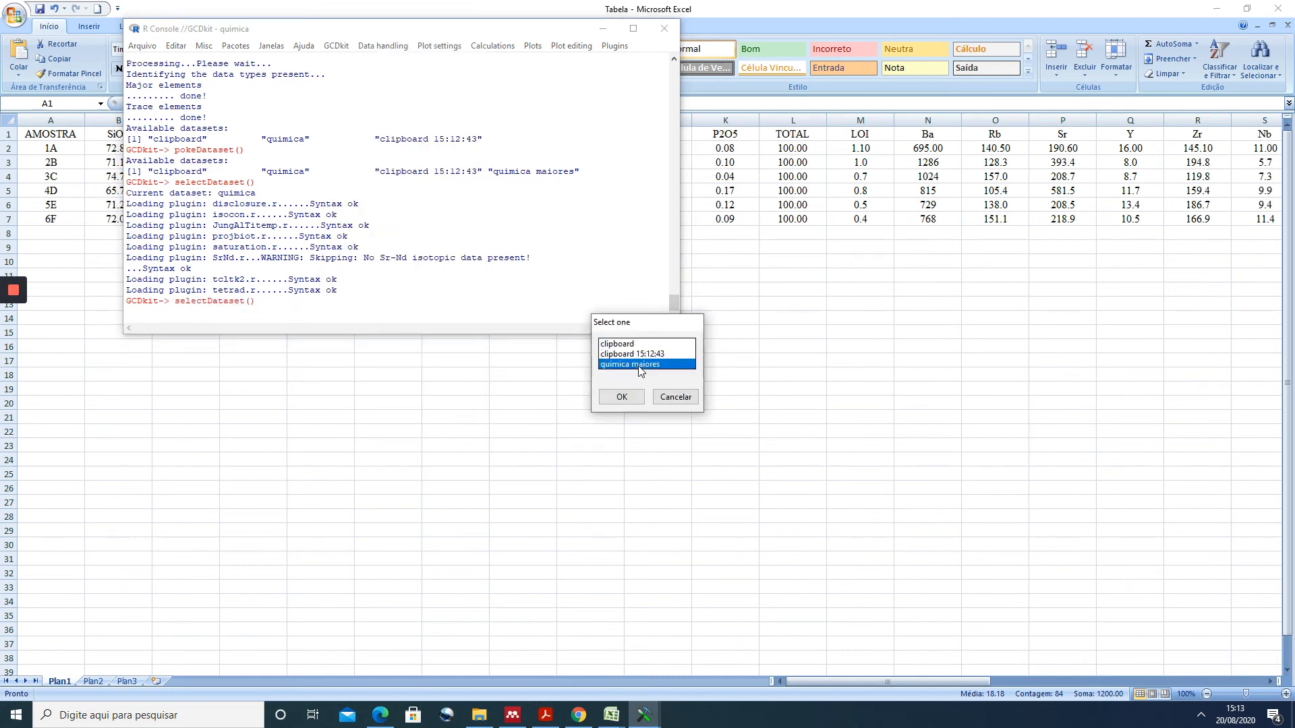
pyautogui.click(622, 397)
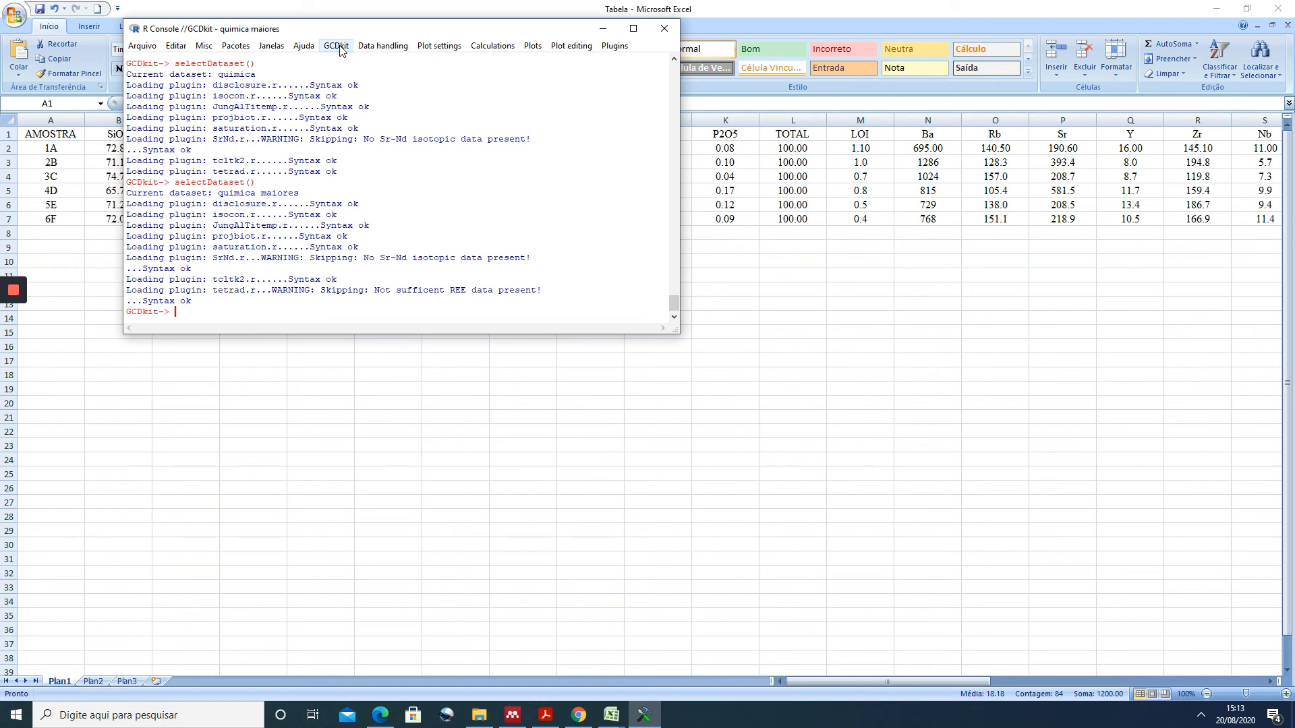
pyautogui.click(390, 45)
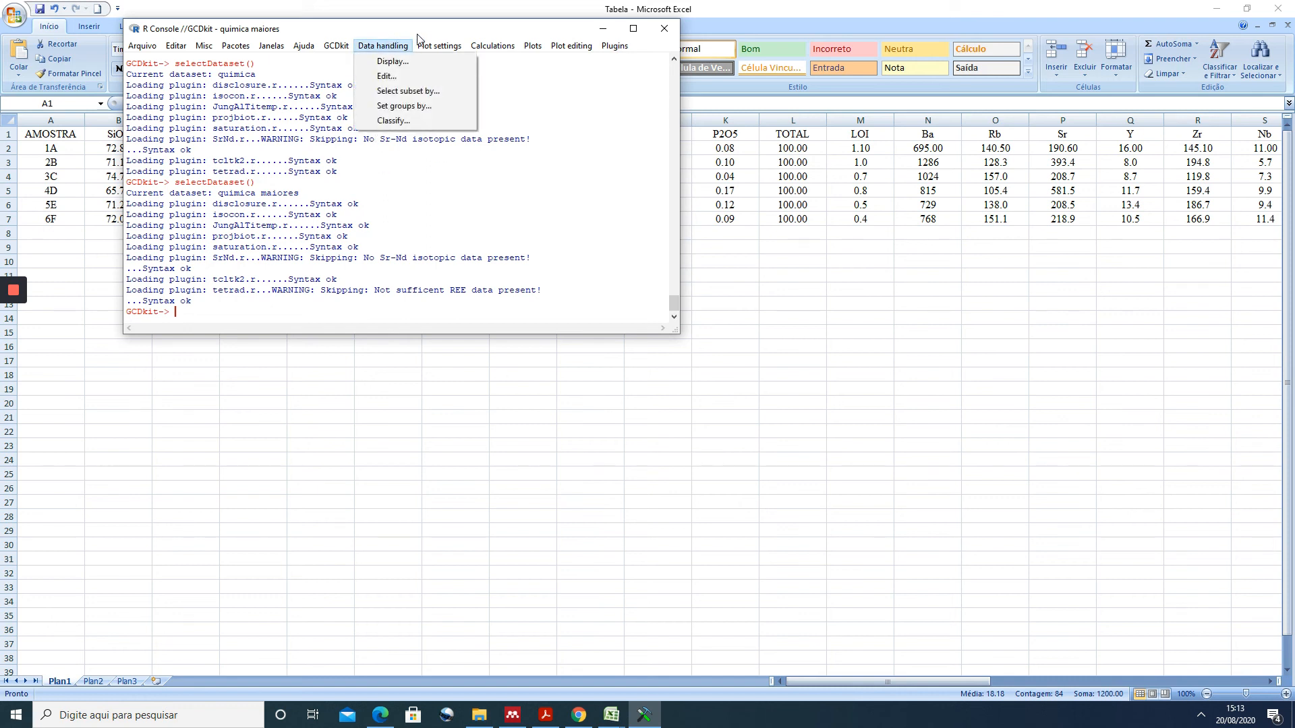
pyautogui.click(445, 45)
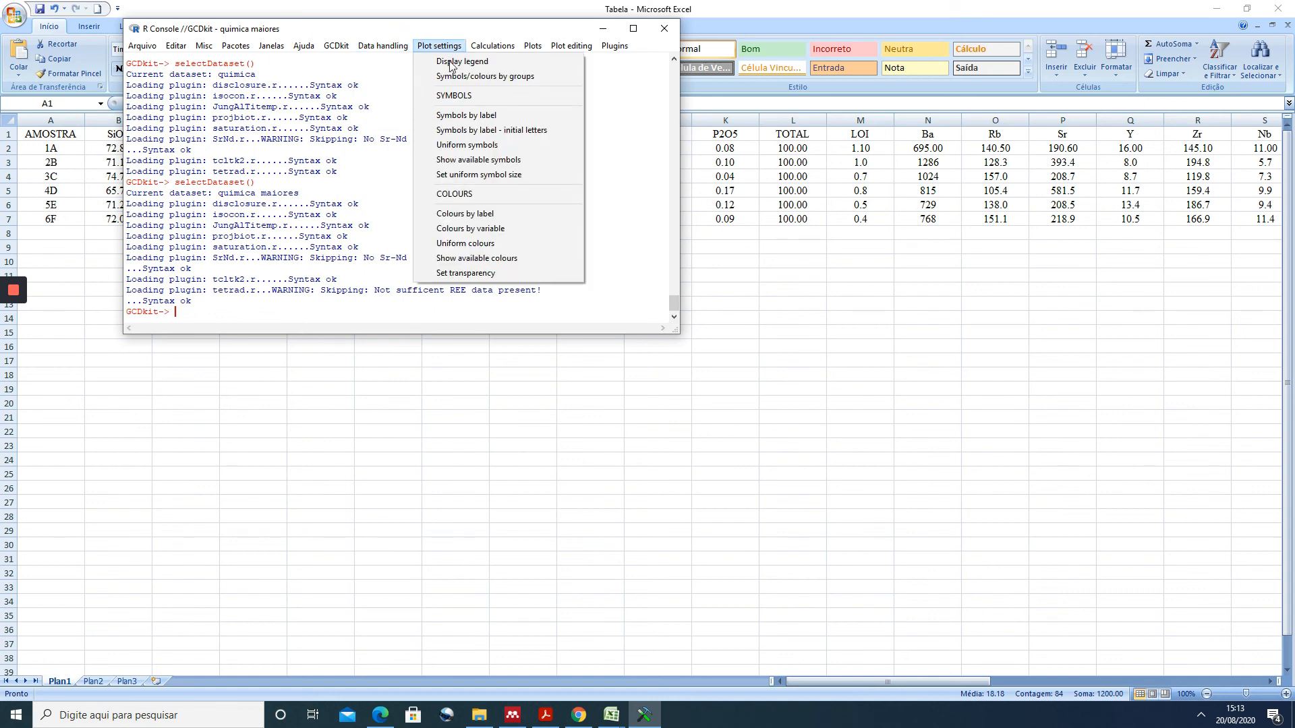
pyautogui.click(467, 116)
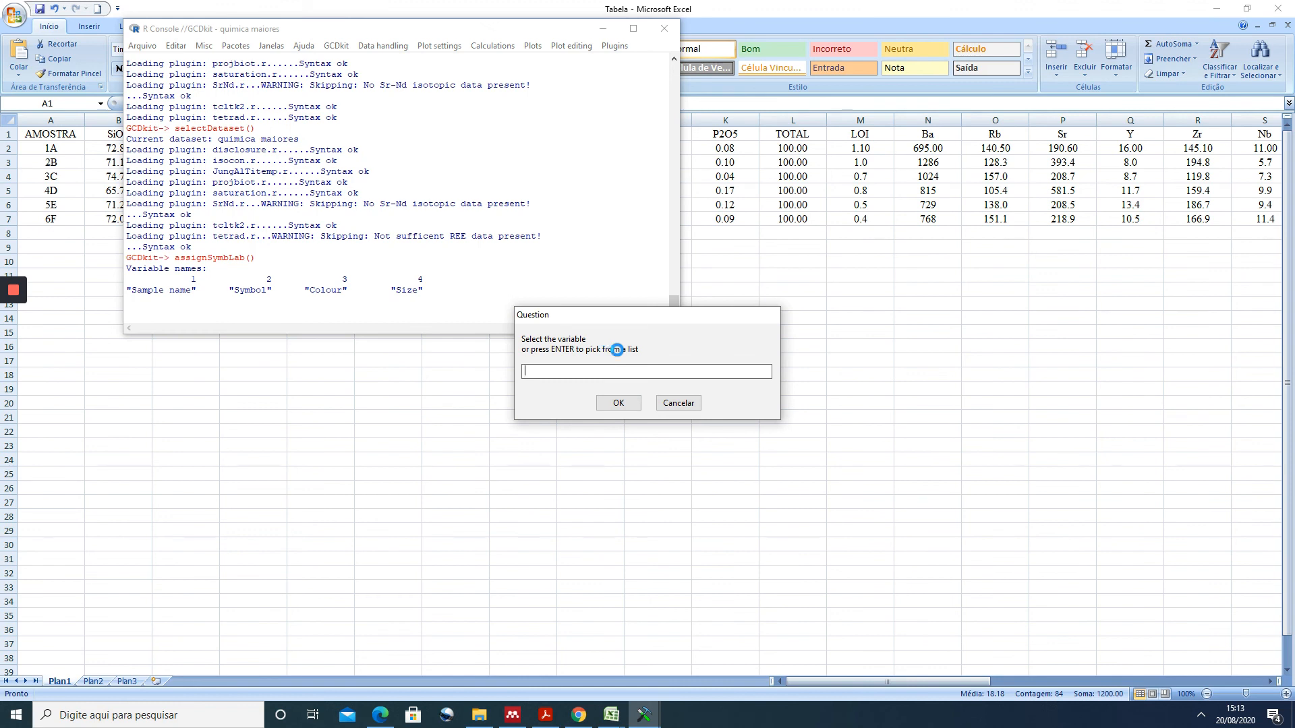
pyautogui.click(678, 404)
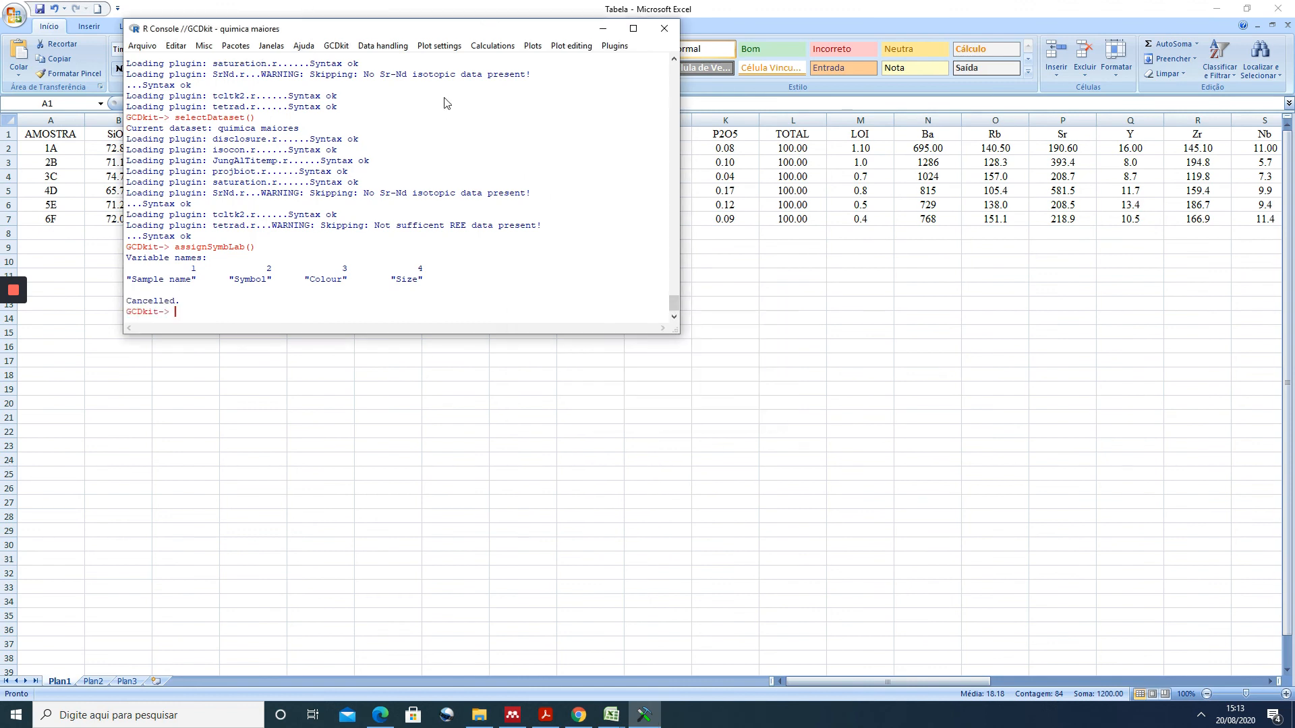
# - Start assigning plotting symbols by label, picking Symbol from the variable list
pyautogui.click(440, 46)
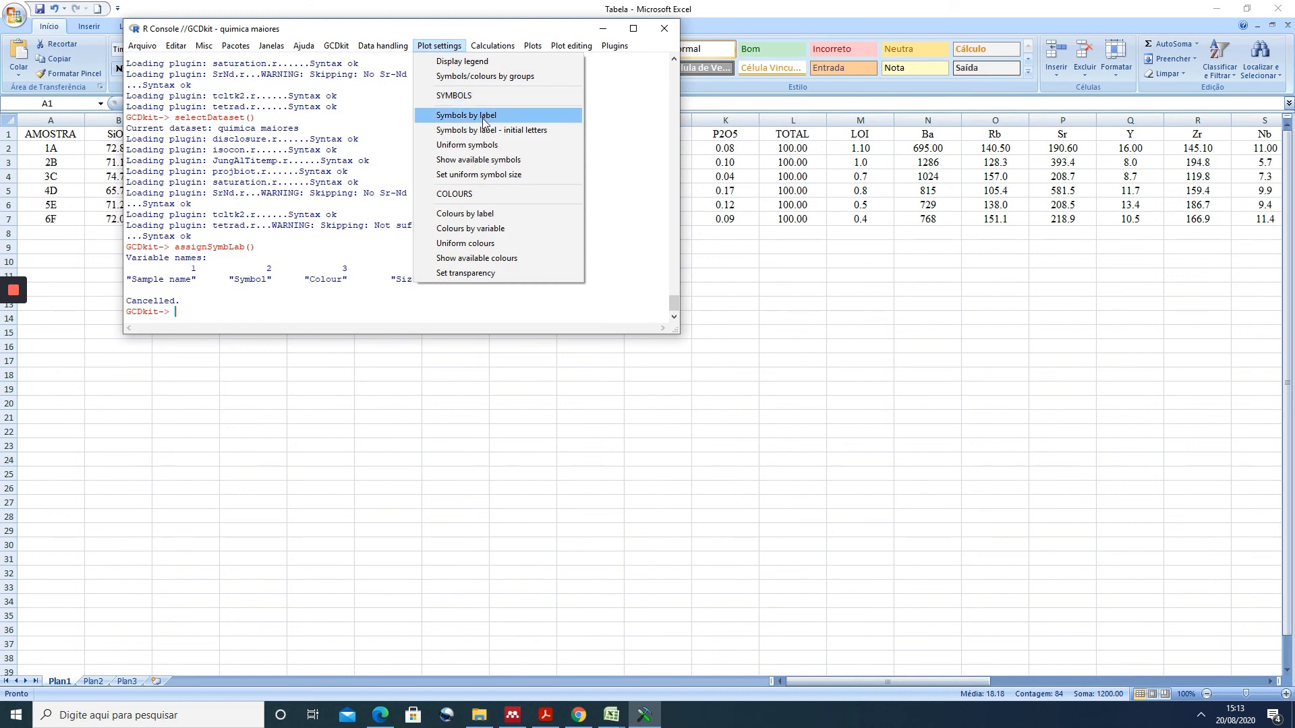
pyautogui.click(484, 118)
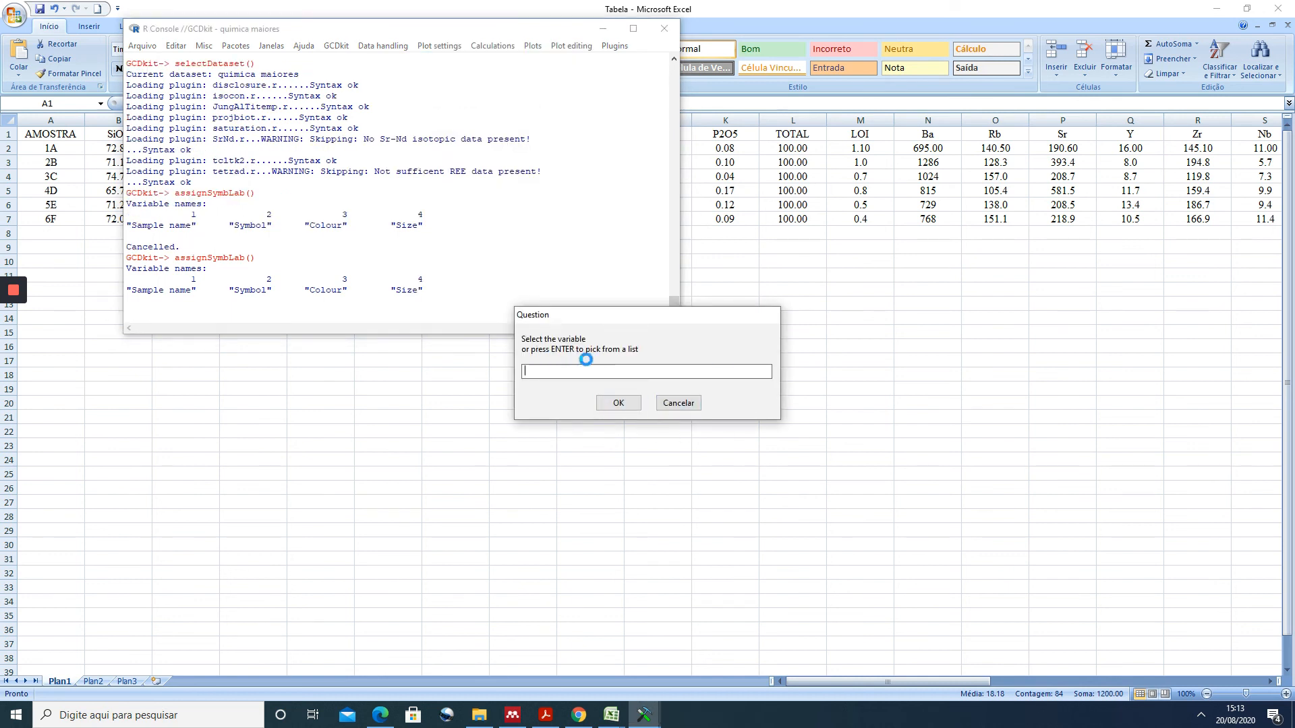
pyautogui.click(625, 408)
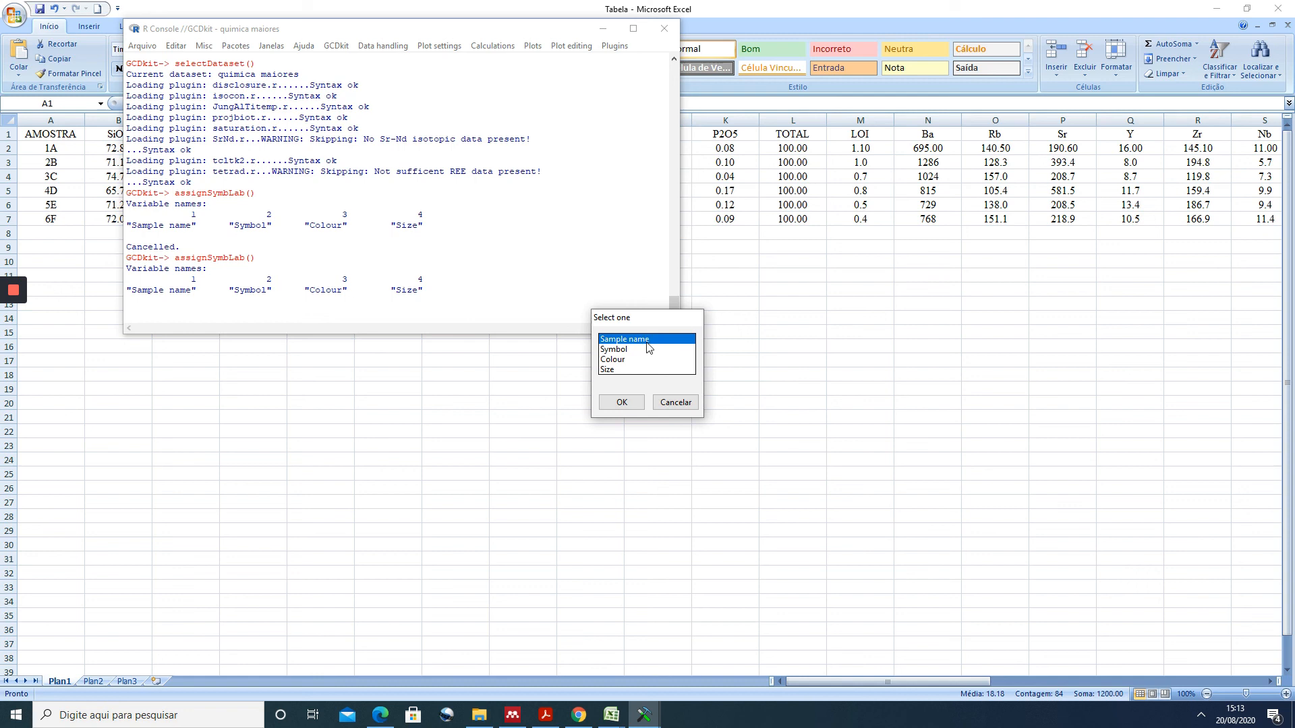
pyautogui.click(622, 350)
pyautogui.click(621, 402)
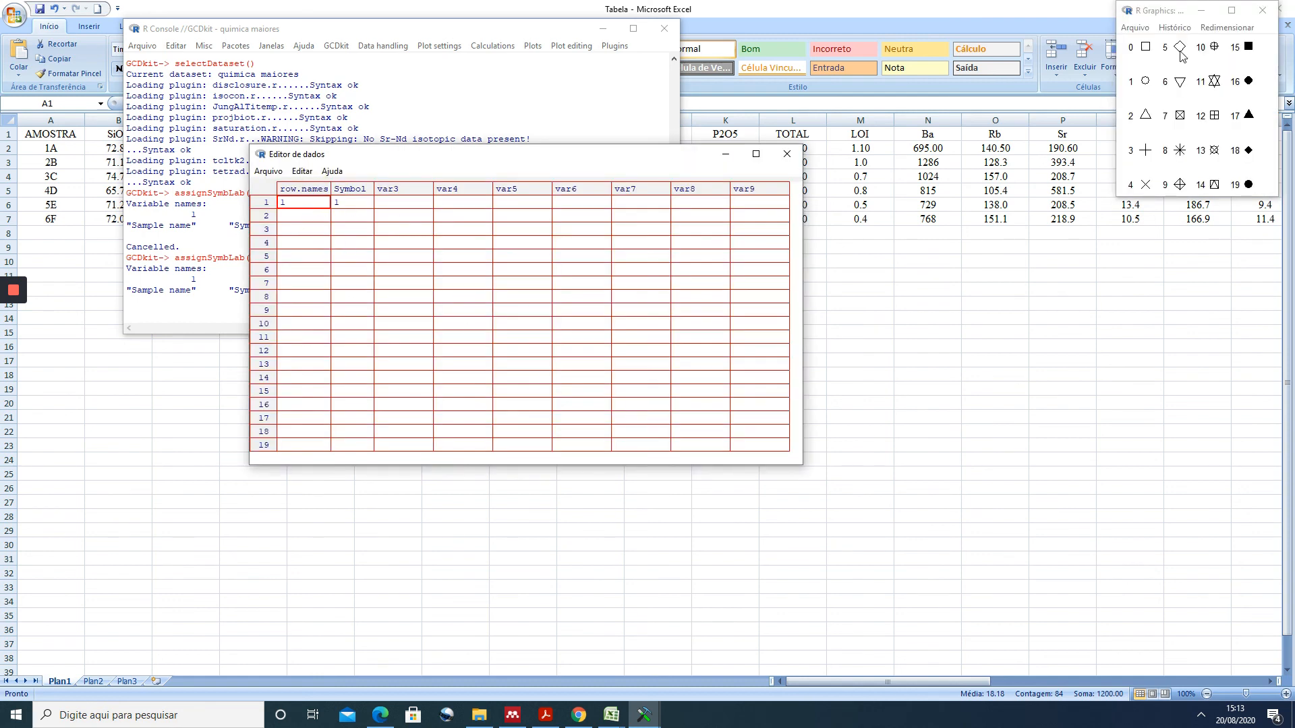
# - Set the Symbol code of the only row to 2, finish the assignment and close the graphics windows
pyautogui.click(357, 204)
pyautogui.write('2')
pyautogui.click(786, 155)
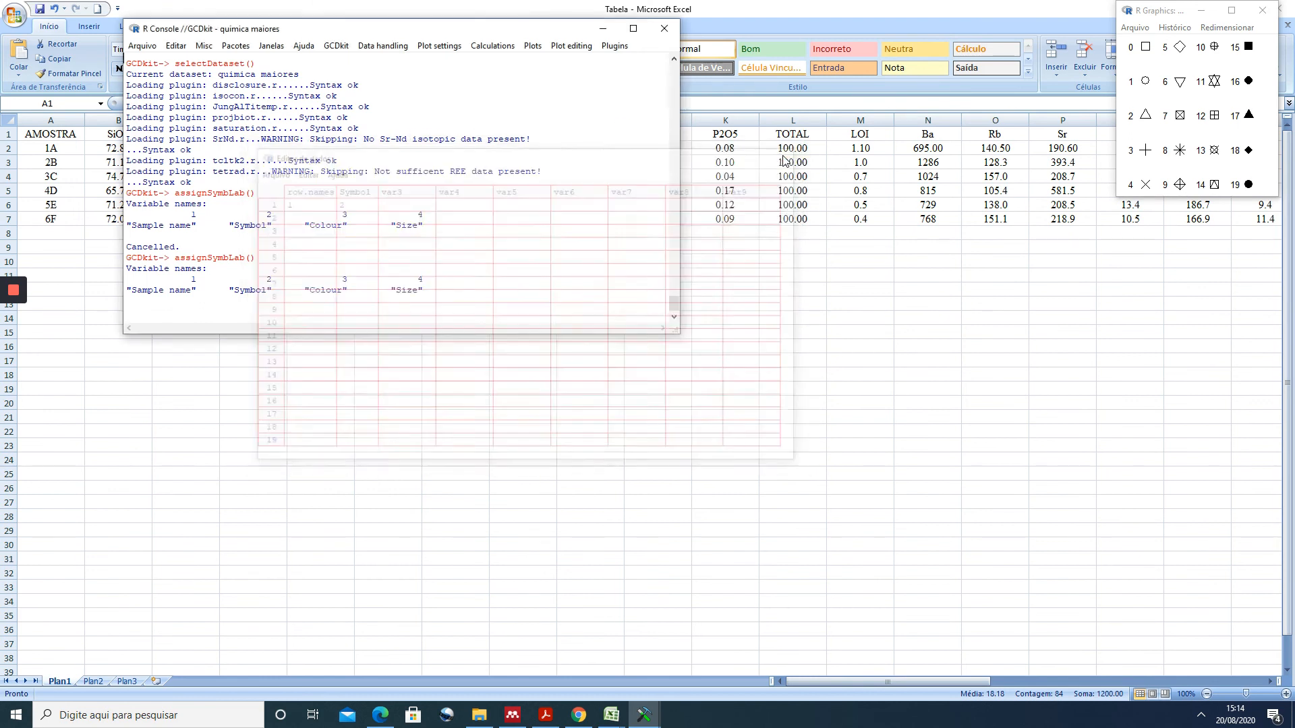
pyautogui.click(699, 401)
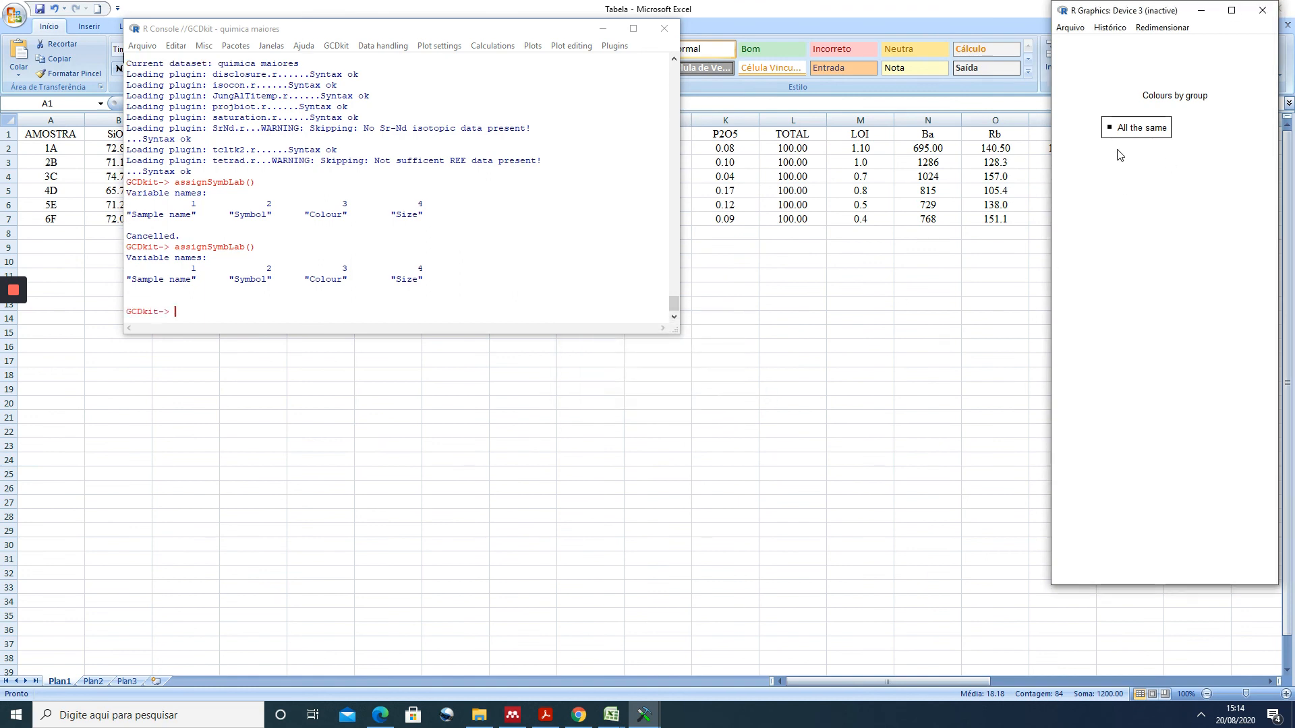
pyautogui.click(1262, 10)
pyautogui.click(1266, 15)
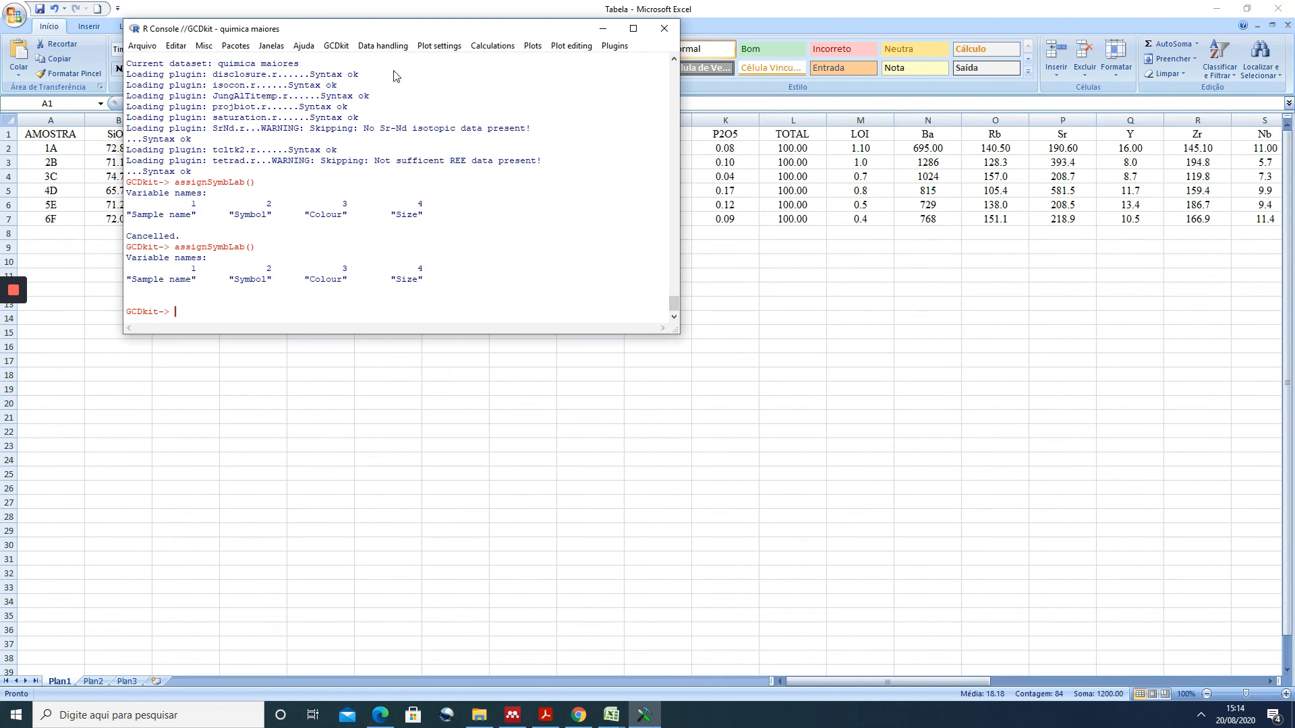
# - Open the dataset's labels for editing, examine the Symbol values of individual samples, and close the data editor
pyautogui.click(382, 45)
pyautogui.click(390, 78)
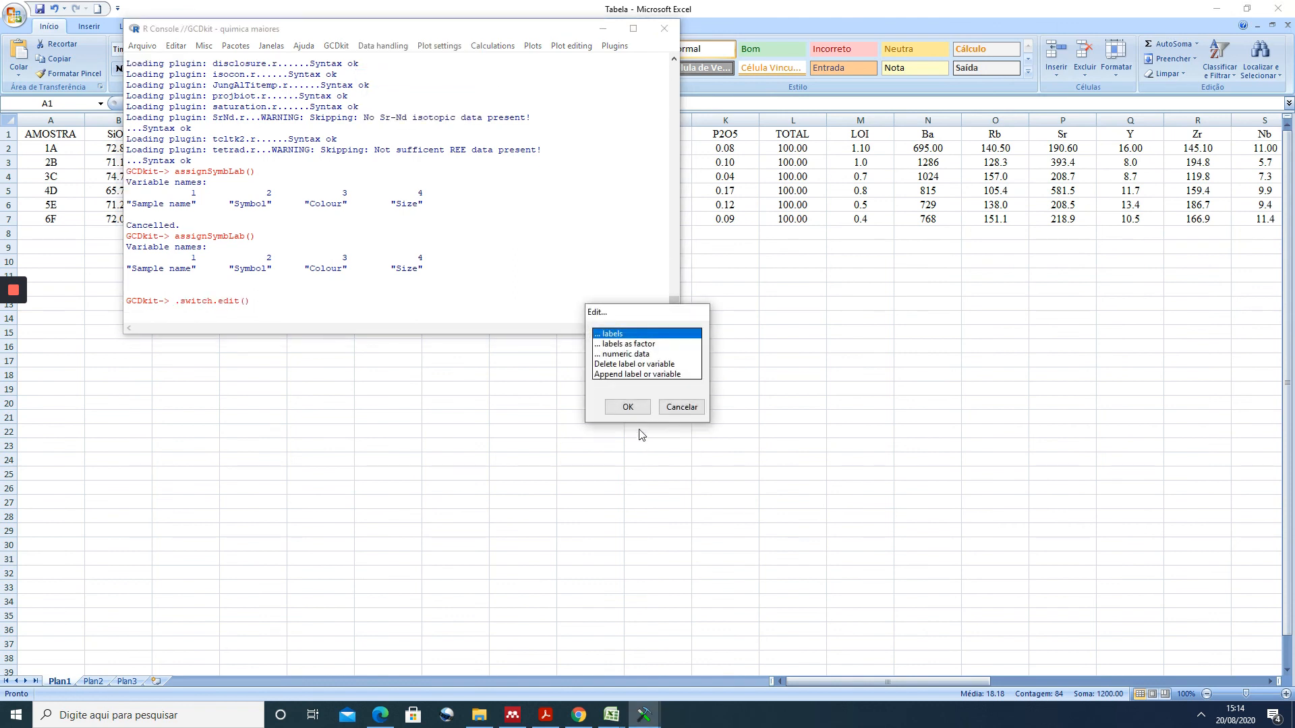
pyautogui.click(621, 408)
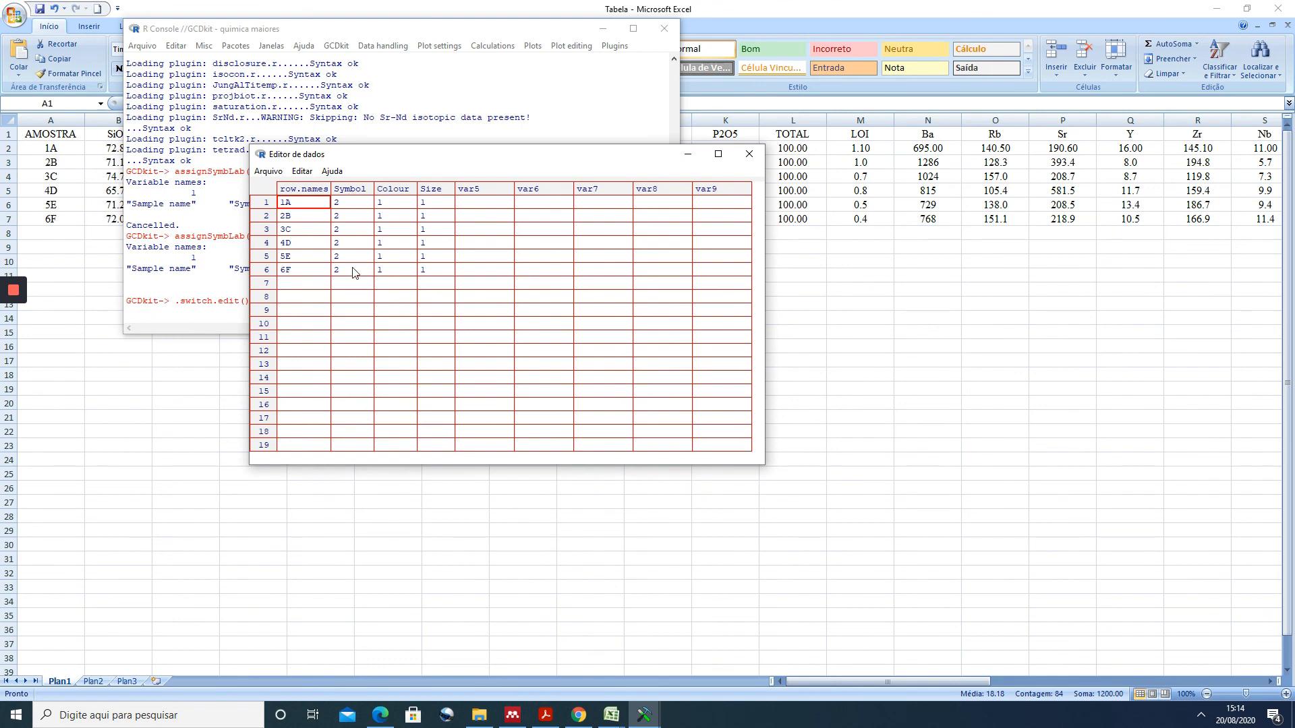
pyautogui.click(364, 218)
pyautogui.click(349, 243)
pyautogui.click(350, 202)
pyautogui.click(365, 232)
pyautogui.click(750, 154)
pyautogui.click(528, 48)
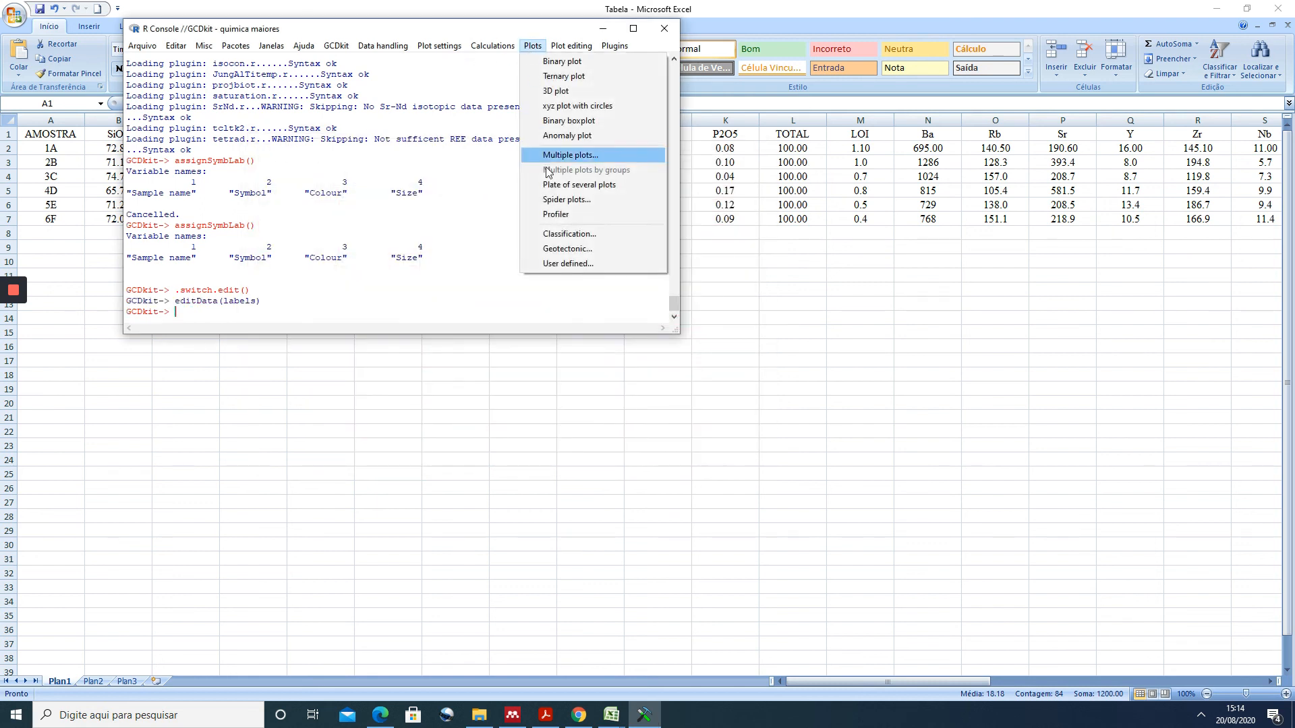
pyautogui.moveTo(489, 46)
pyautogui.moveTo(445, 46)
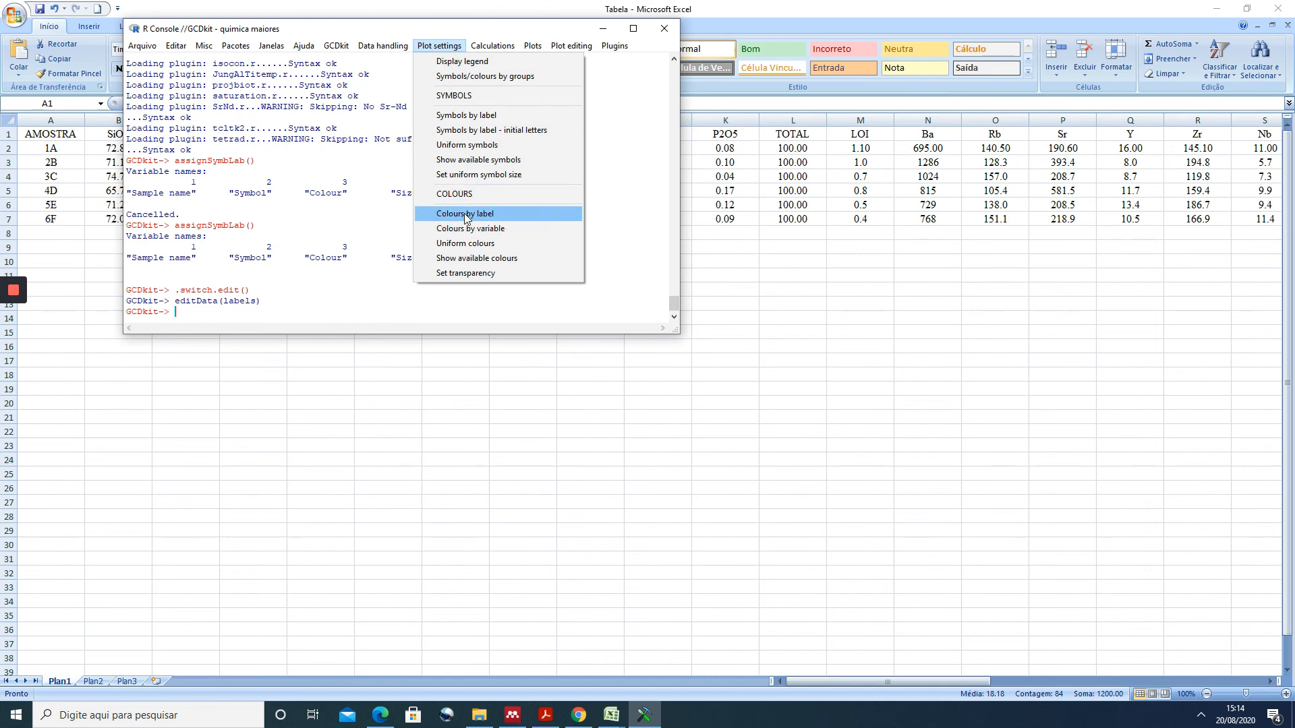
pyautogui.click(636, 314)
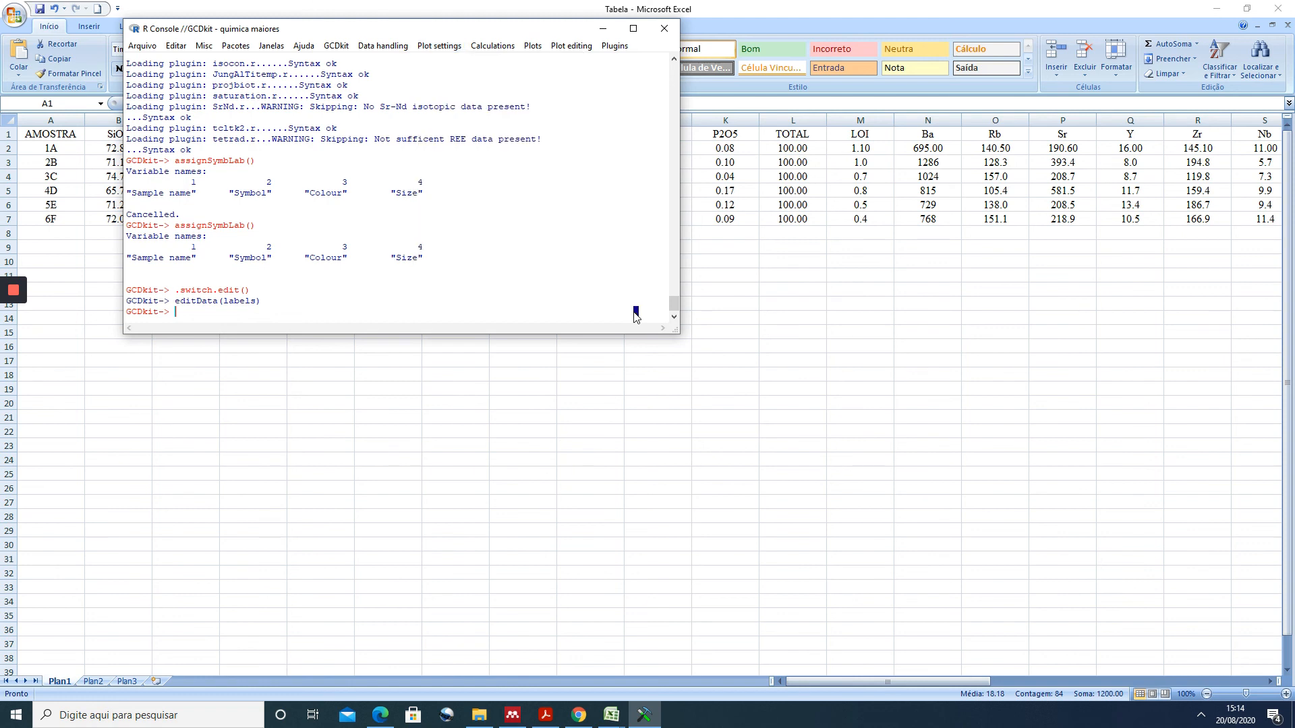